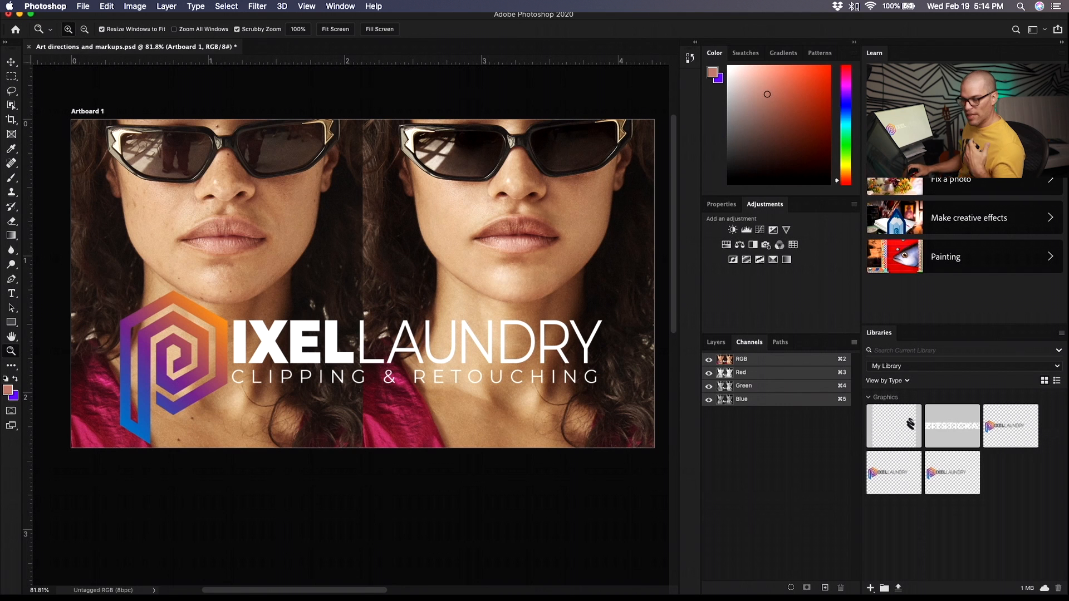
left_click(135, 6)
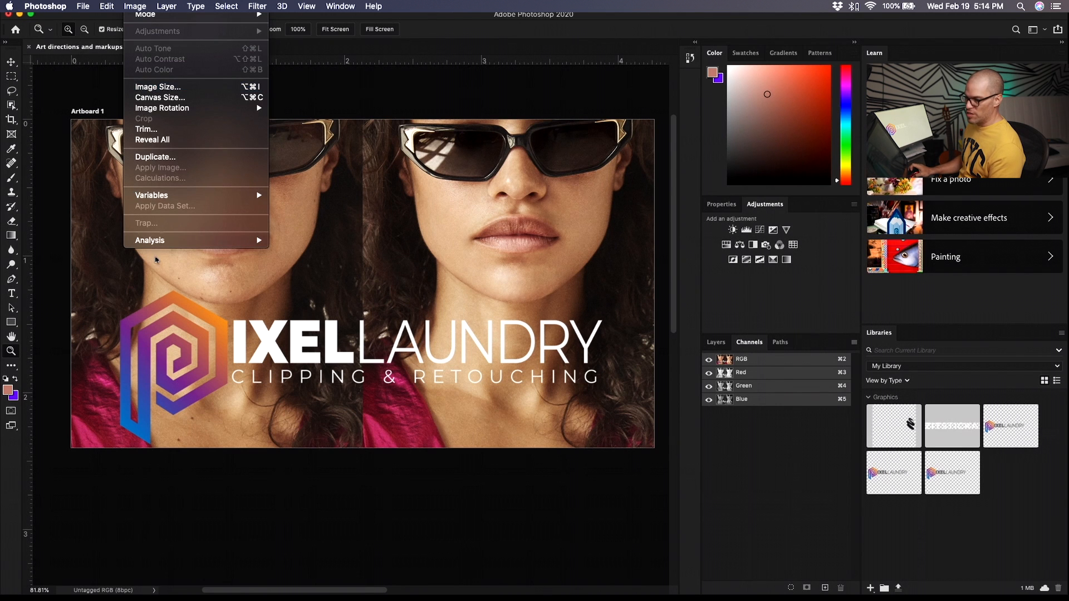
mouse_move(166, 7)
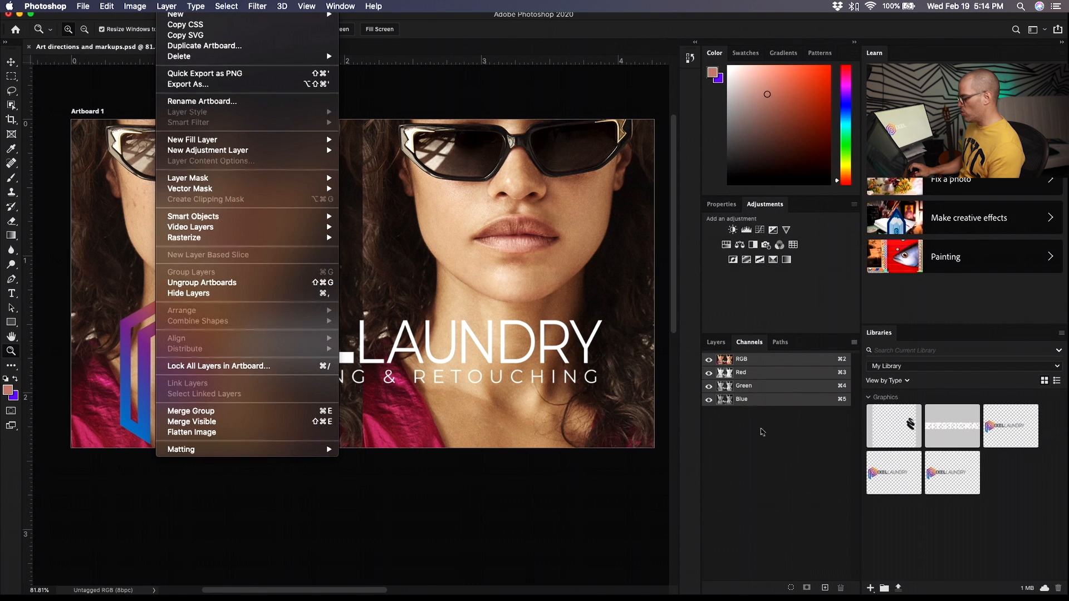
Show the document's layer list and collapse the effects of the three text layers, from RETOUCHING to ART DIRECTION.
left_click(716, 343)
left_click(716, 341)
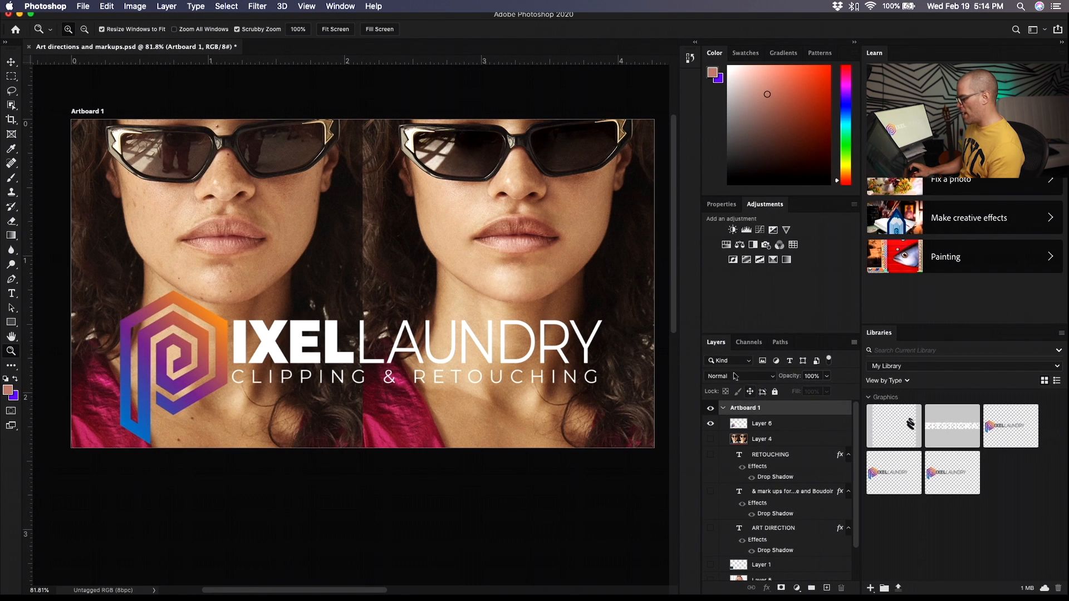
left_click(848, 455)
left_click(848, 471)
left_click(849, 486)
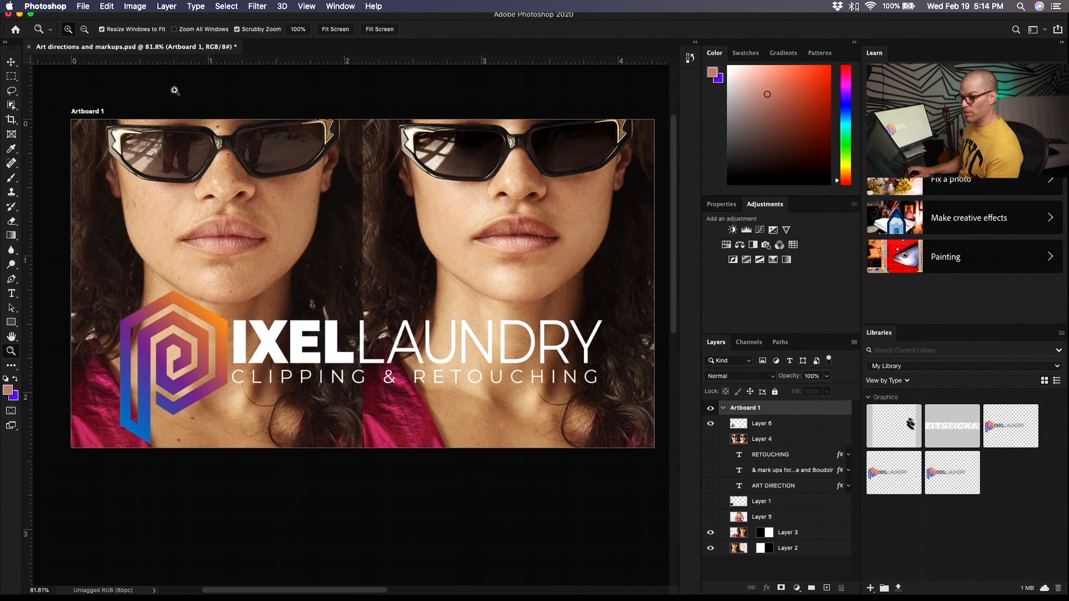
left_click(166, 6)
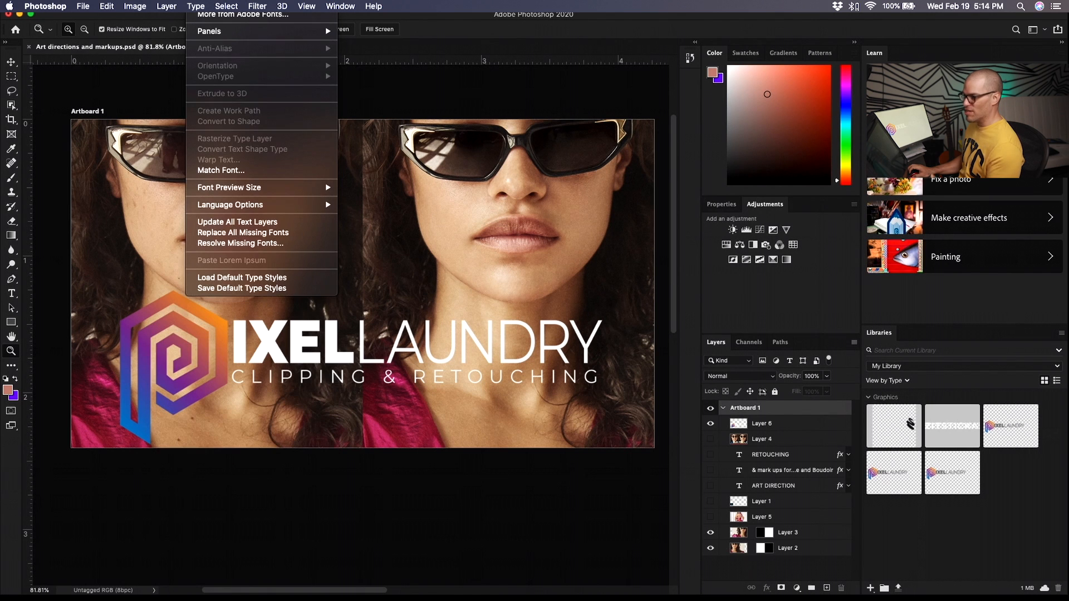
mouse_move(226, 6)
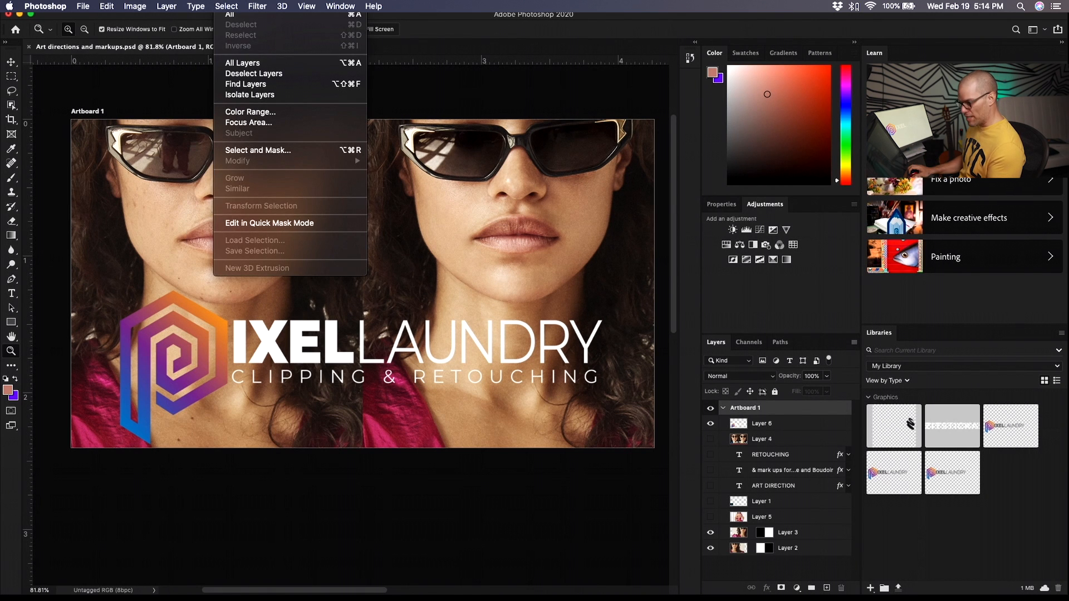
mouse_move(340, 6)
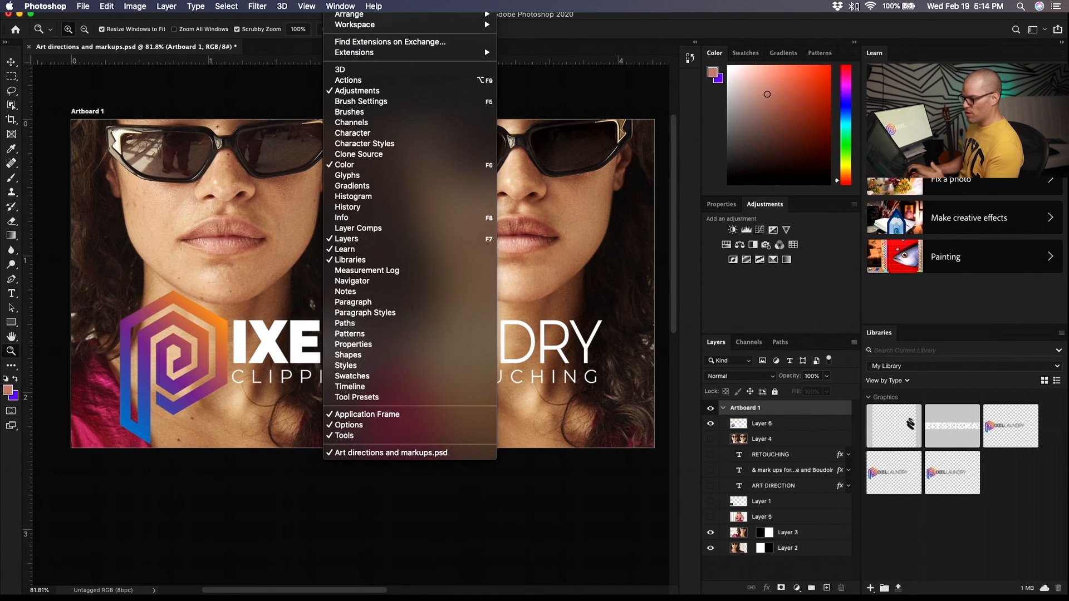
mouse_move(306, 6)
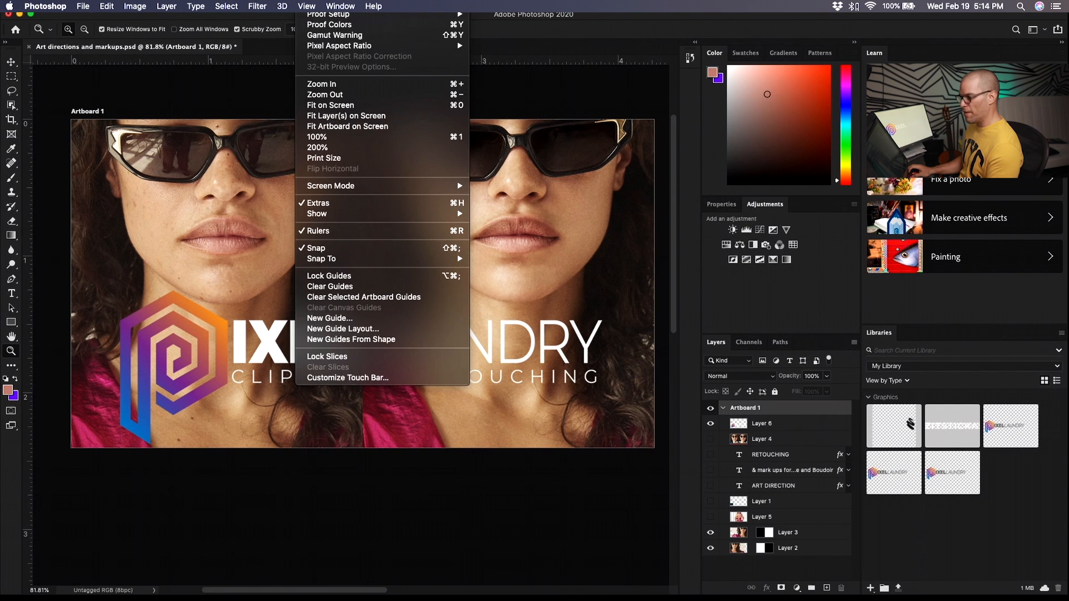
mouse_move(135, 6)
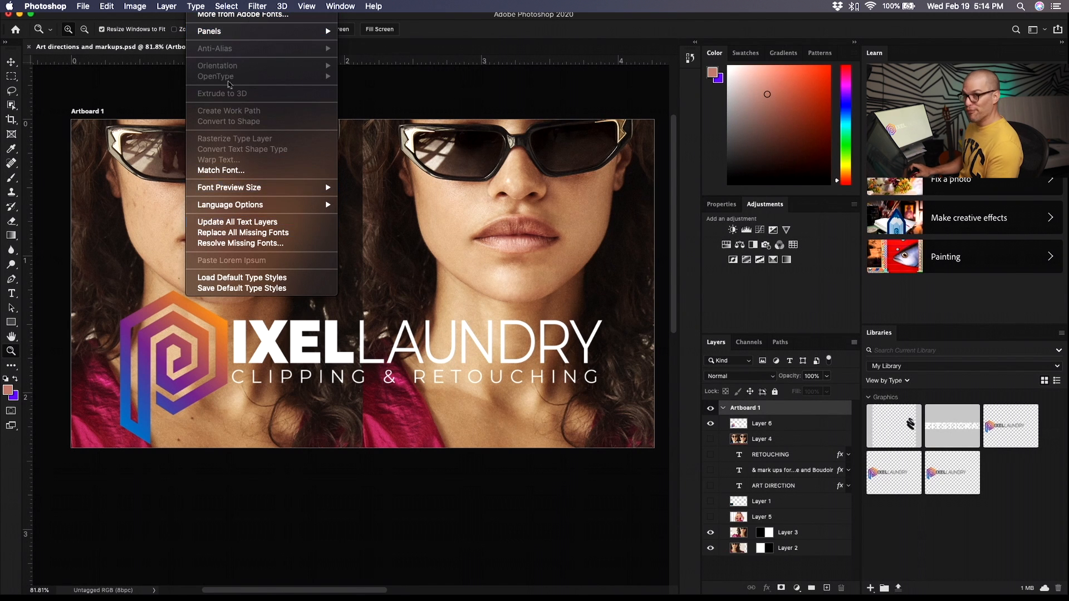
left_click(763, 304)
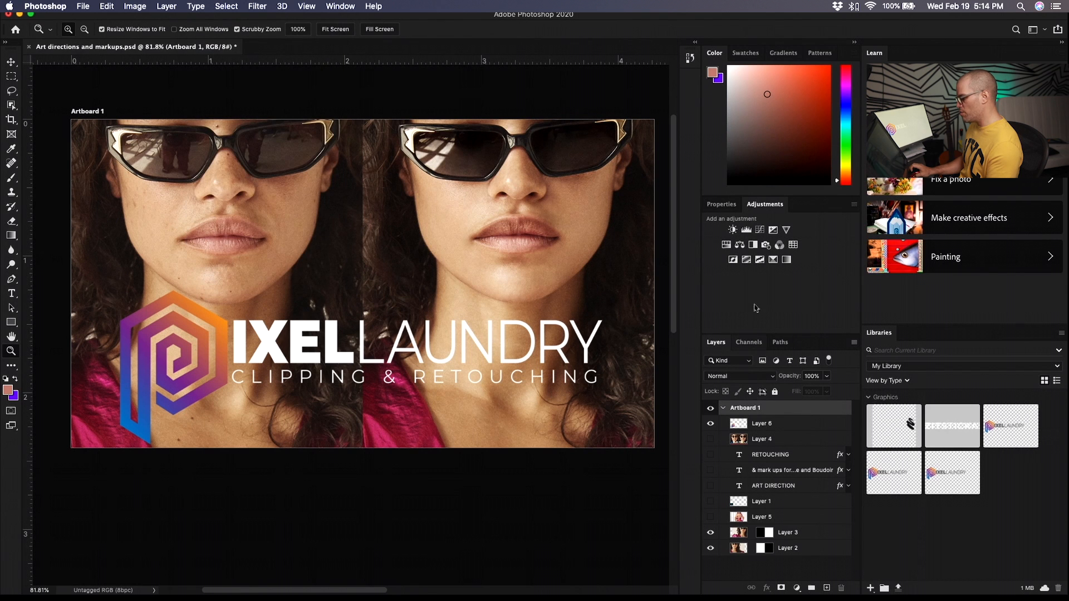
left_click(340, 6)
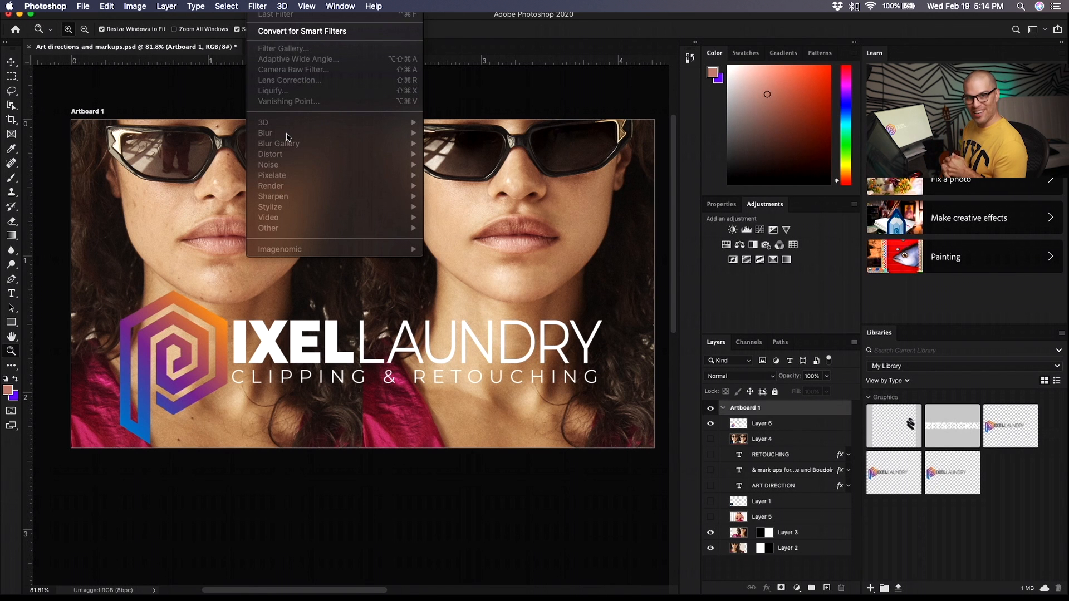
left_click(340, 6)
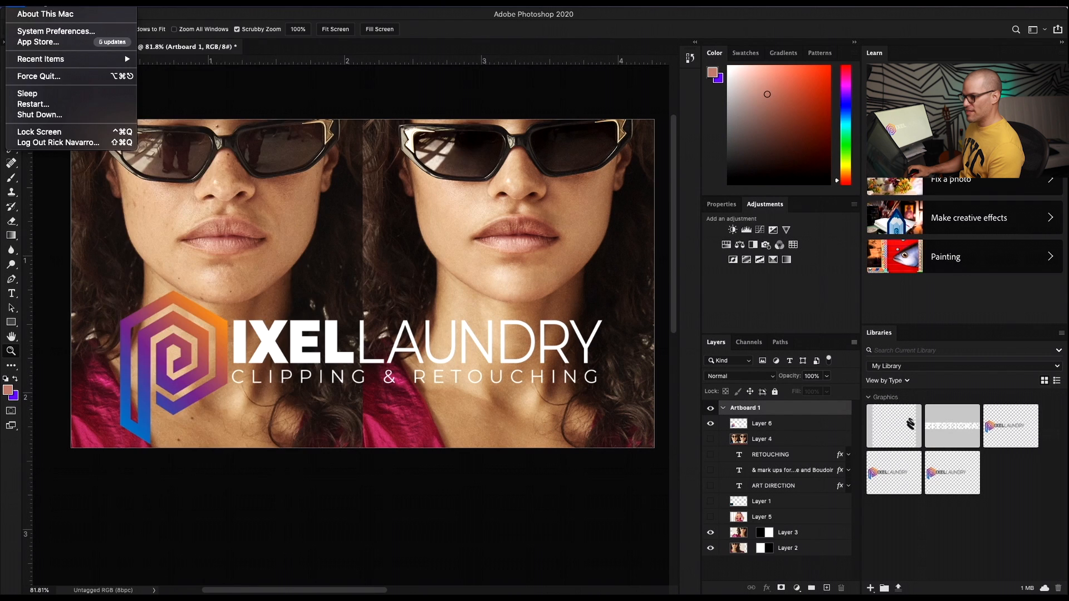
left_click(470, 6)
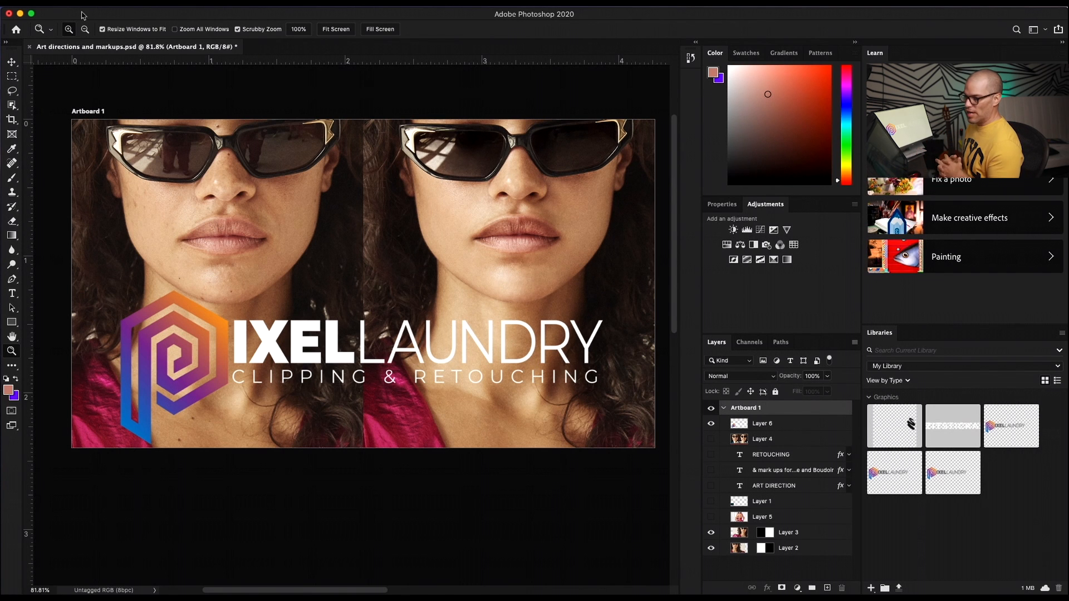
Shrink the framed application window to a little over half the screen width and stretch it back across the screen.
left_click(338, 7)
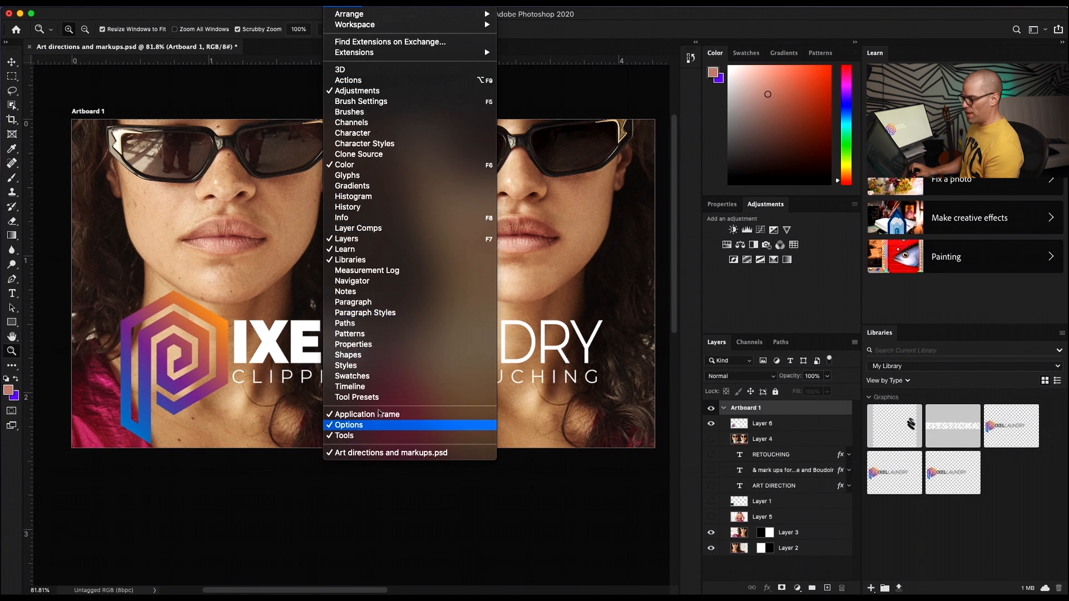
left_click(389, 415)
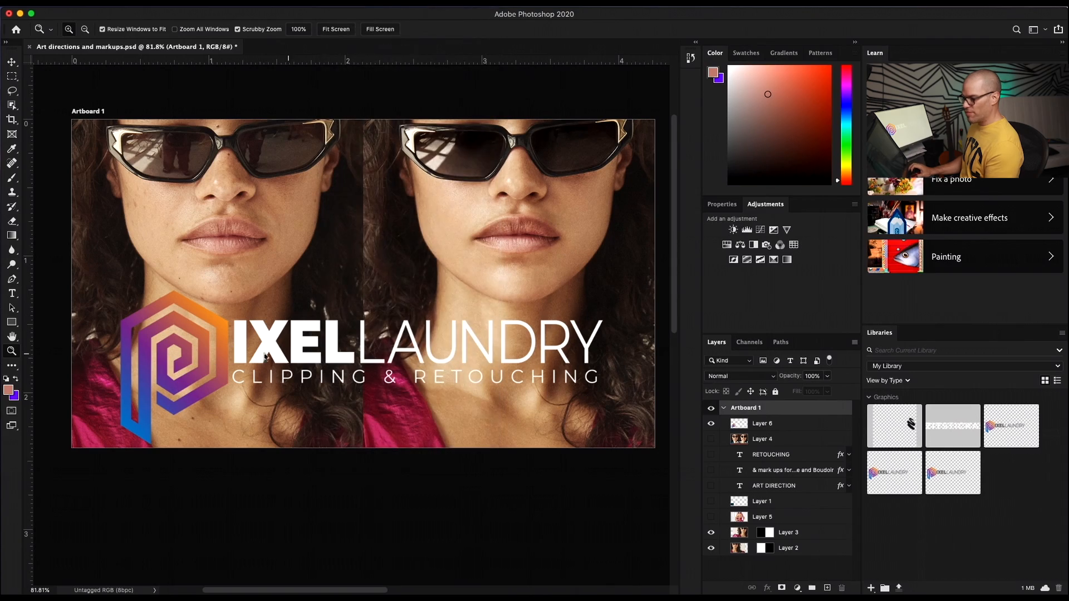
left_click_drag(1063, 591, 640, 568)
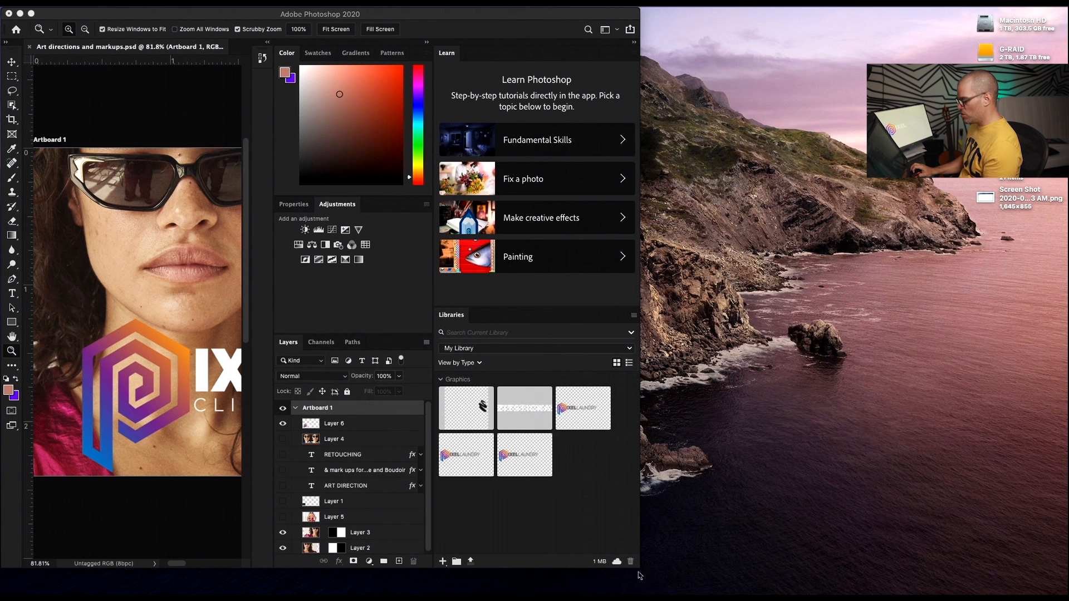
left_click_drag(639, 574, 1064, 586)
Switch to the saved custom workspace RN's WS.
left_click(340, 2)
mouse_move(378, 3)
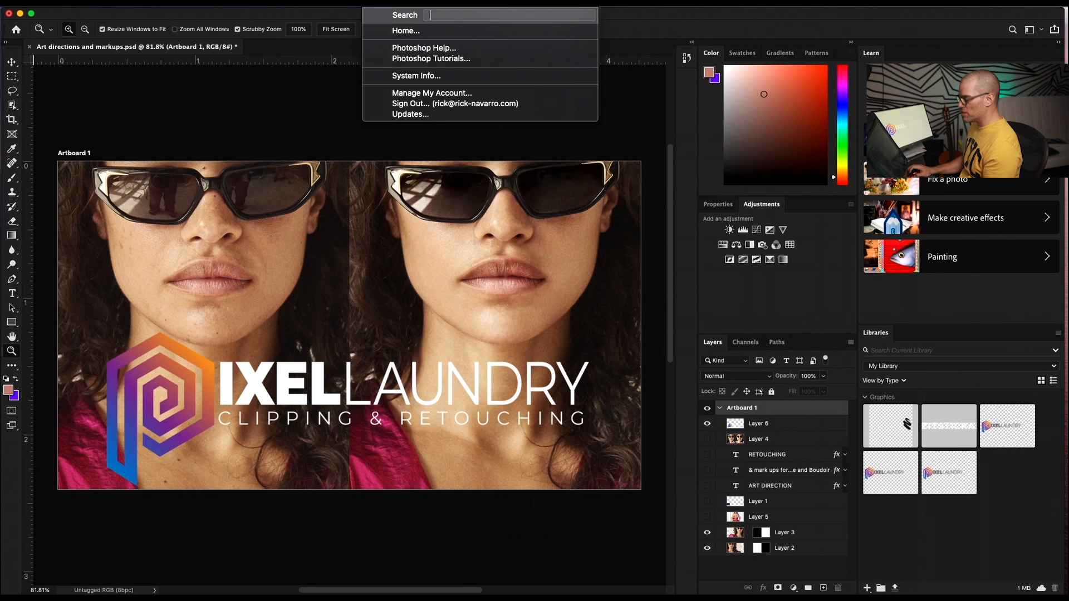
mouse_move(341, 3)
mouse_move(400, 26)
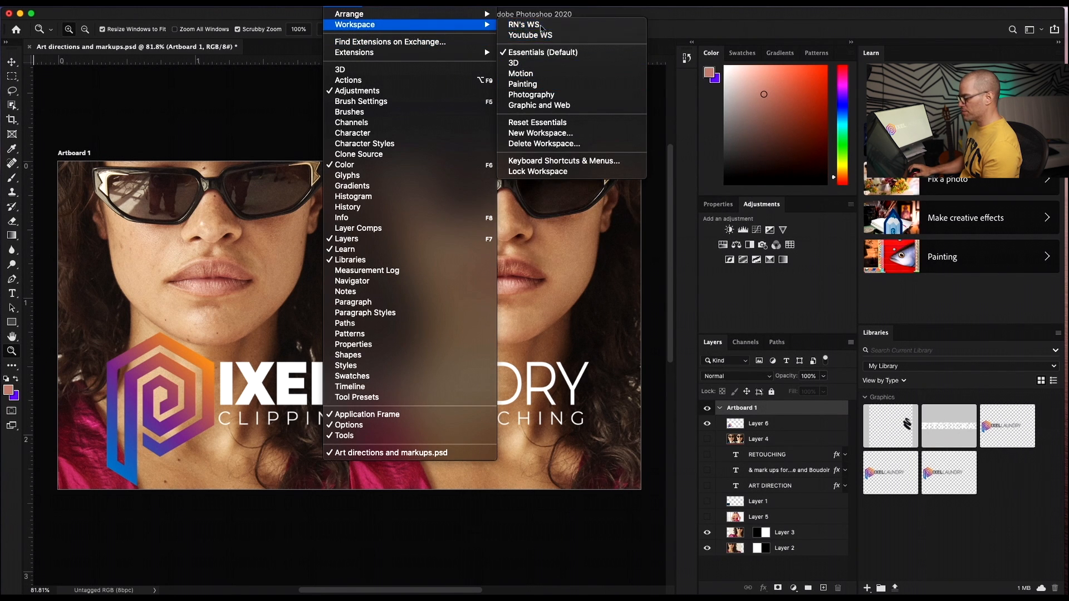
left_click(535, 24)
Turn off the Application Frame and move the floating document window away from the screen corner toward the middle of the desktop.
left_click(341, 3)
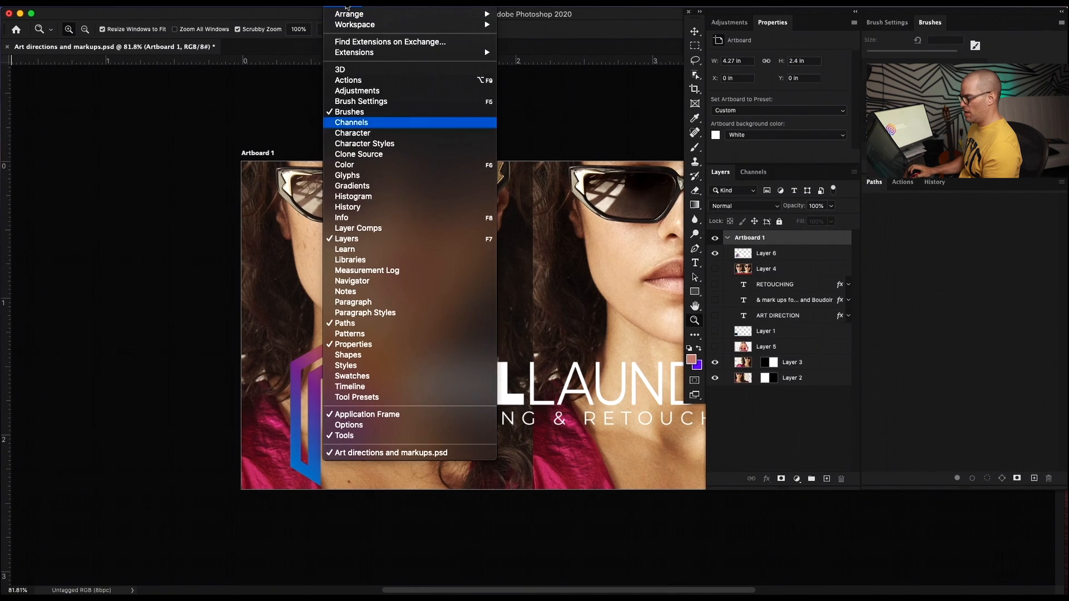
left_click(421, 416)
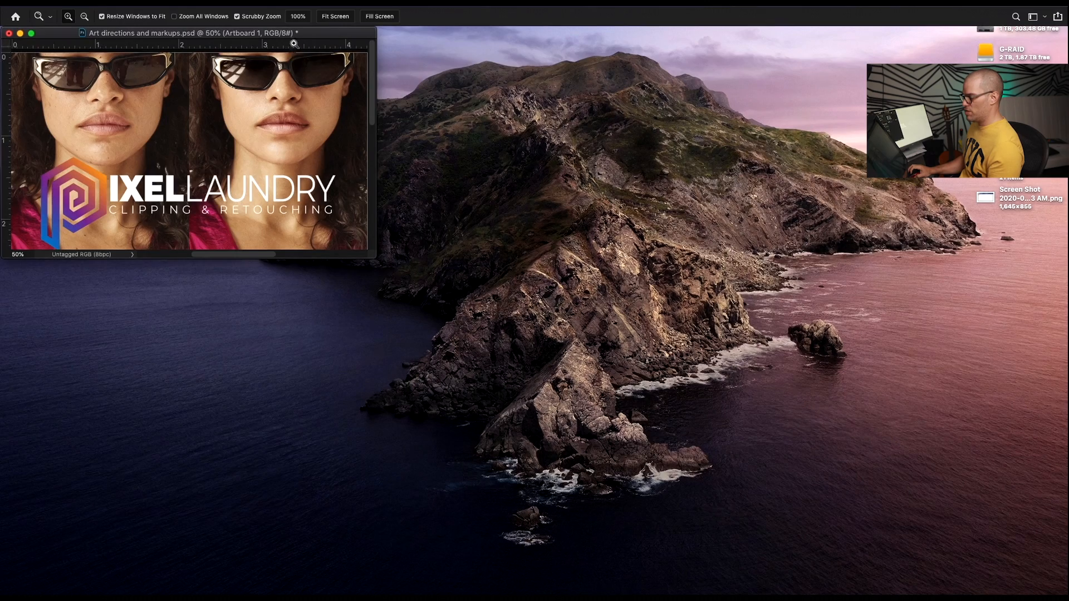
left_click_drag(295, 31, 489, 82)
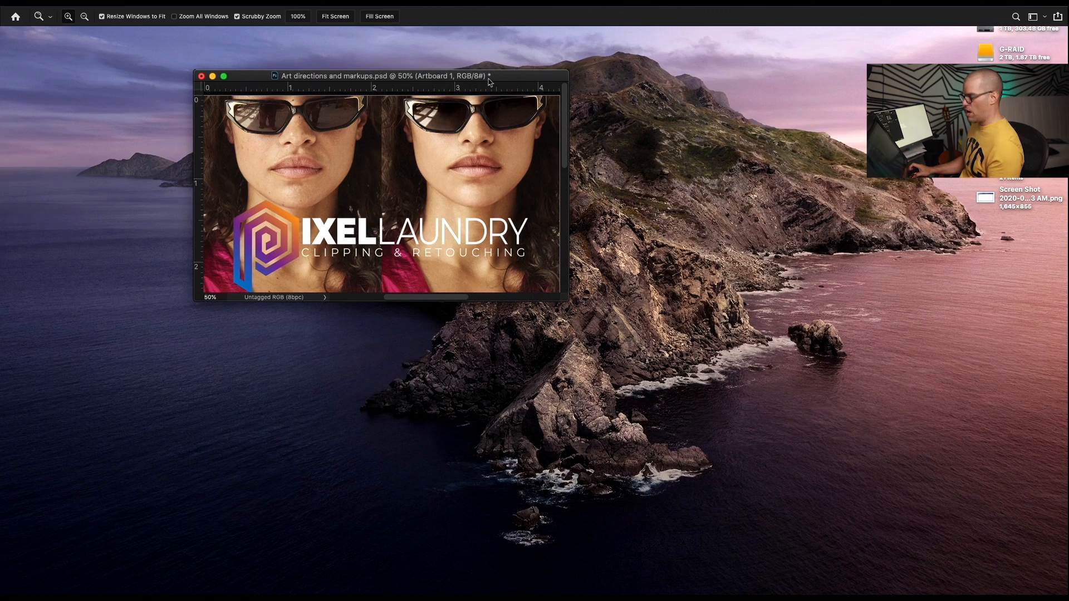
Zoom the floating document repeatedly in and out between 50% and 400% to examine how its window resizes with the magnification.
key("super+equal")
key("super+equal")
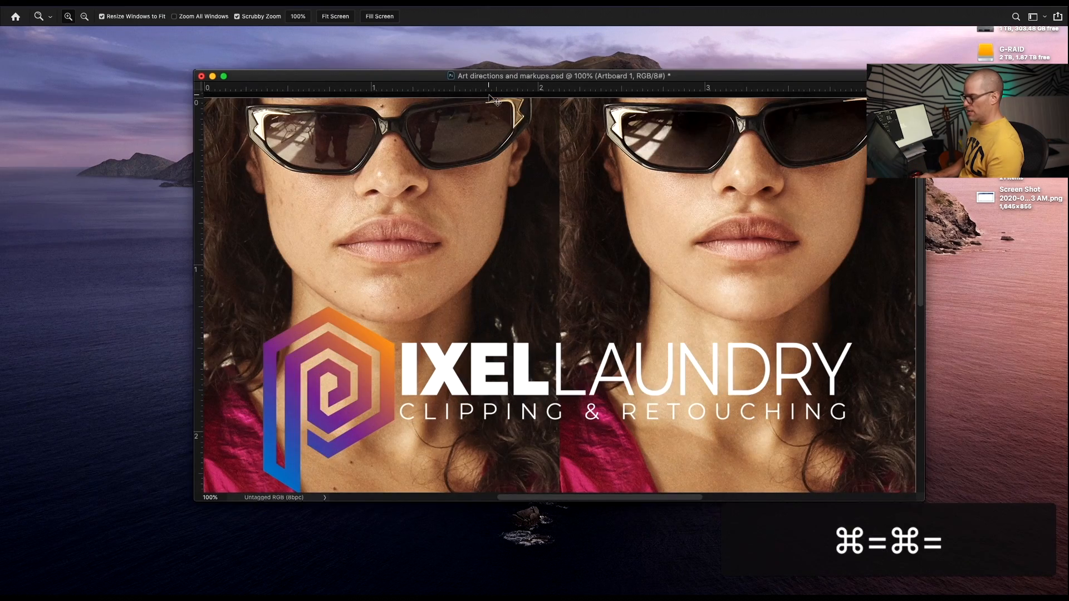
key("super+minus")
key("super+minus")
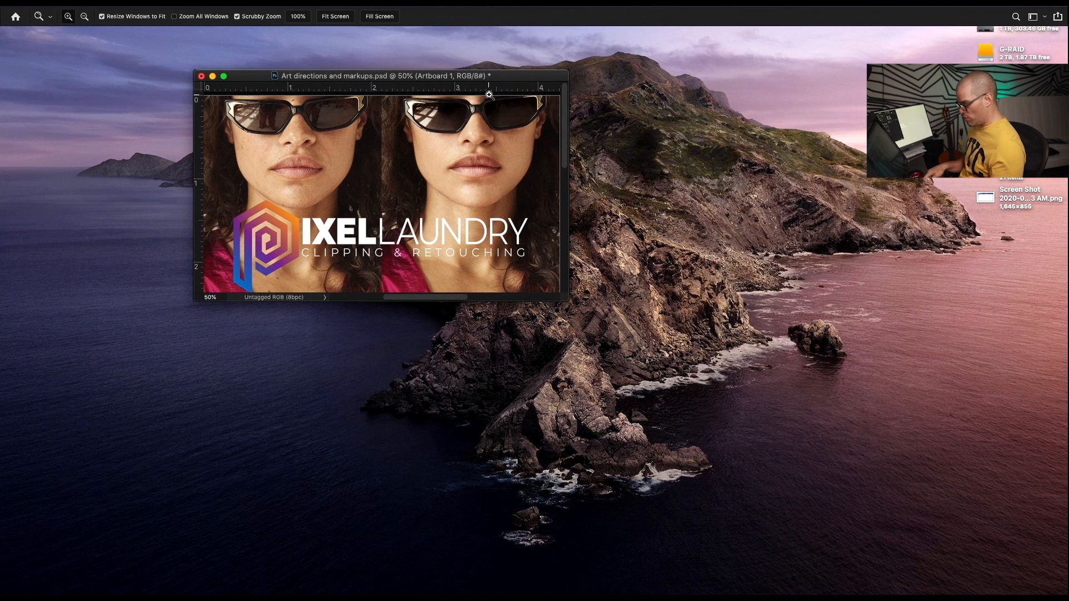
key("super")
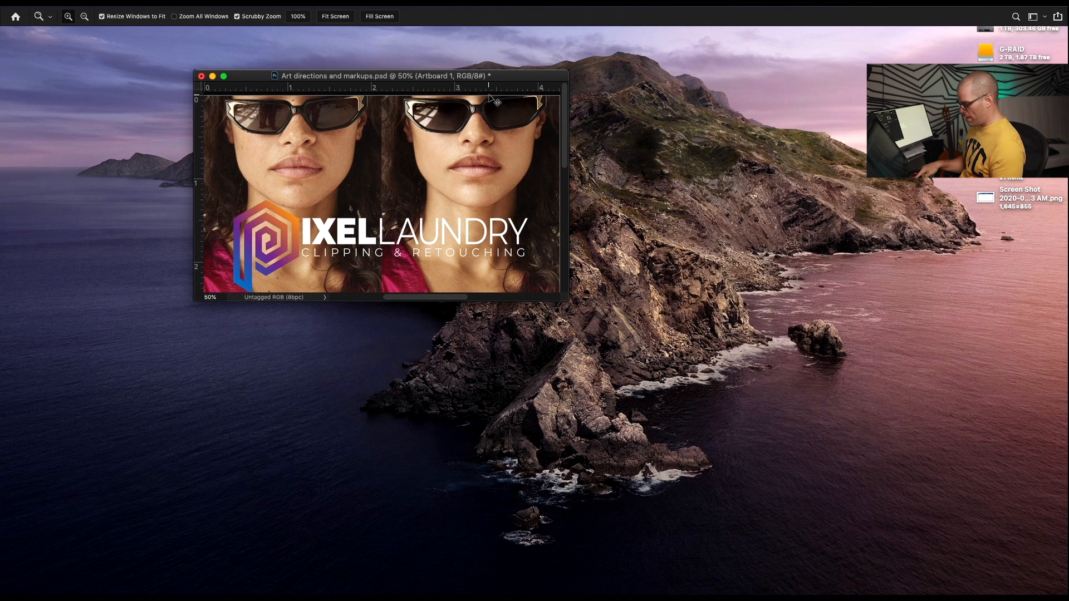
key("super+equal")
key("super+minus")
key("super+equal")
key("super+minus")
key("super+equal")
key("super+minus")
key("super+equal")
key("super+equal")
key("super+equal")
key("super+minus")
key("super+minus")
key("super+minus")
key("super+equal")
key("super+equal")
key("super+equal")
key("super+equal")
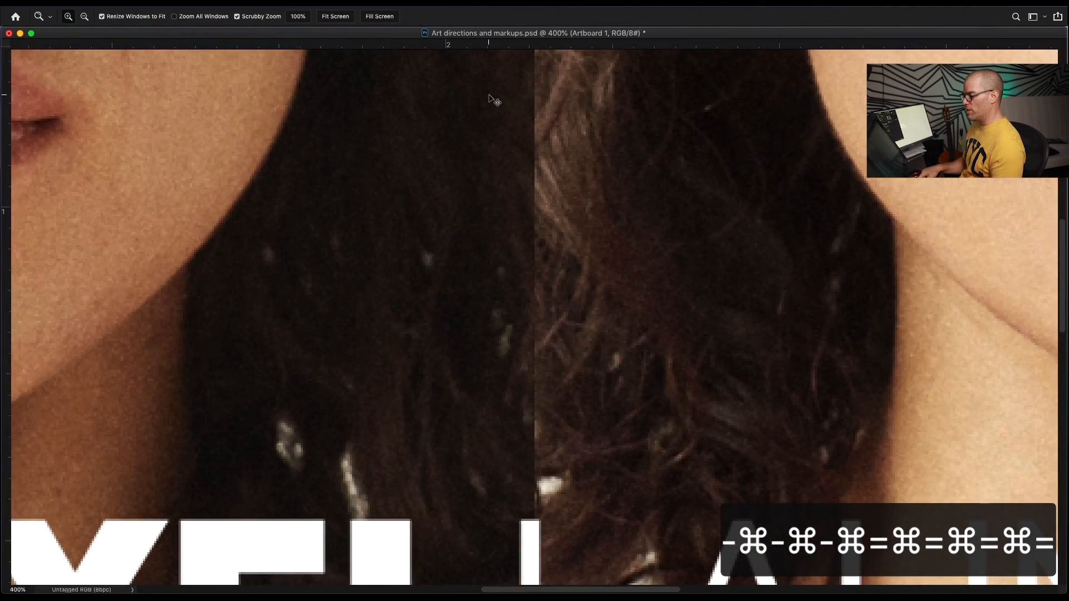
key("super+minus")
key("super+minus")
key("super+minus")
key("super+minus")
key("super+minus")
key("super+equal")
key("super+equal")
key("super+equal")
key("super+equal")
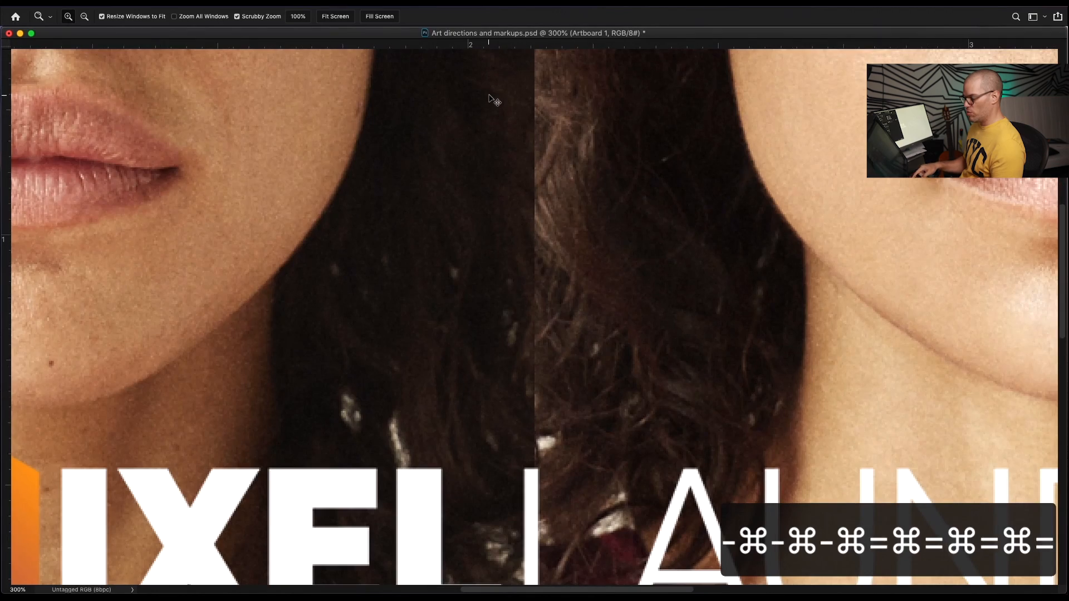
key("super+minus")
key("super+minus")
key("super+minus")
key("super+minus")
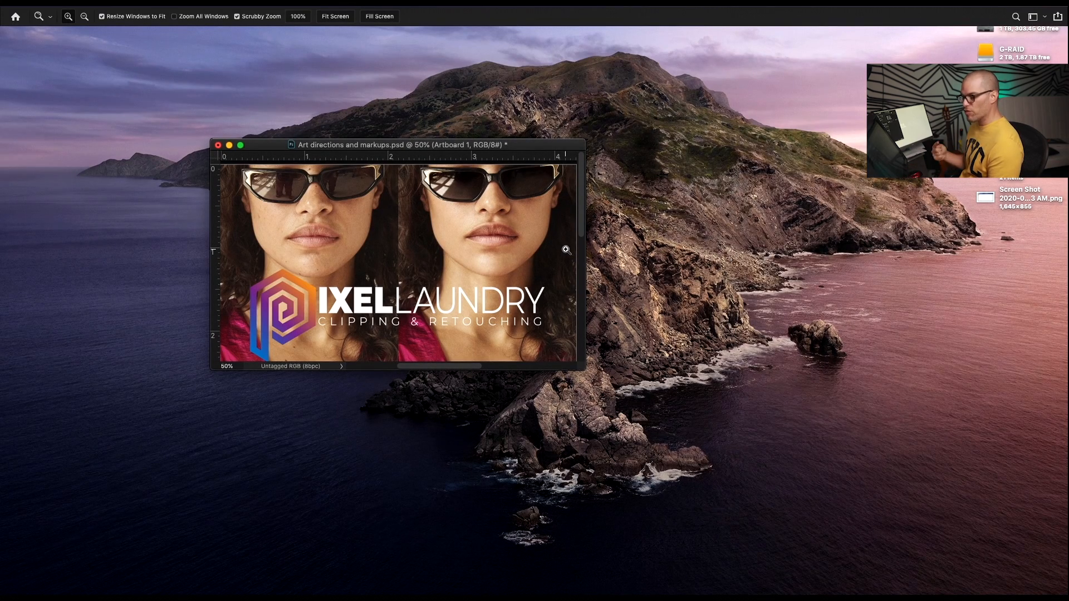
Cycle the document through both full screen modes and back to the standard screen mode.
key("f")
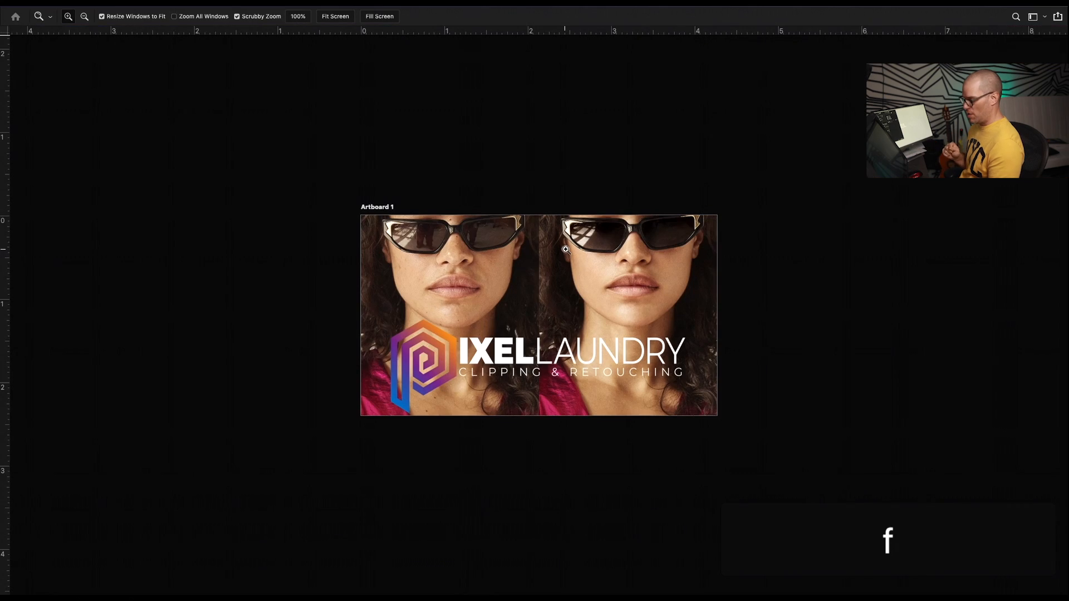
key("f")
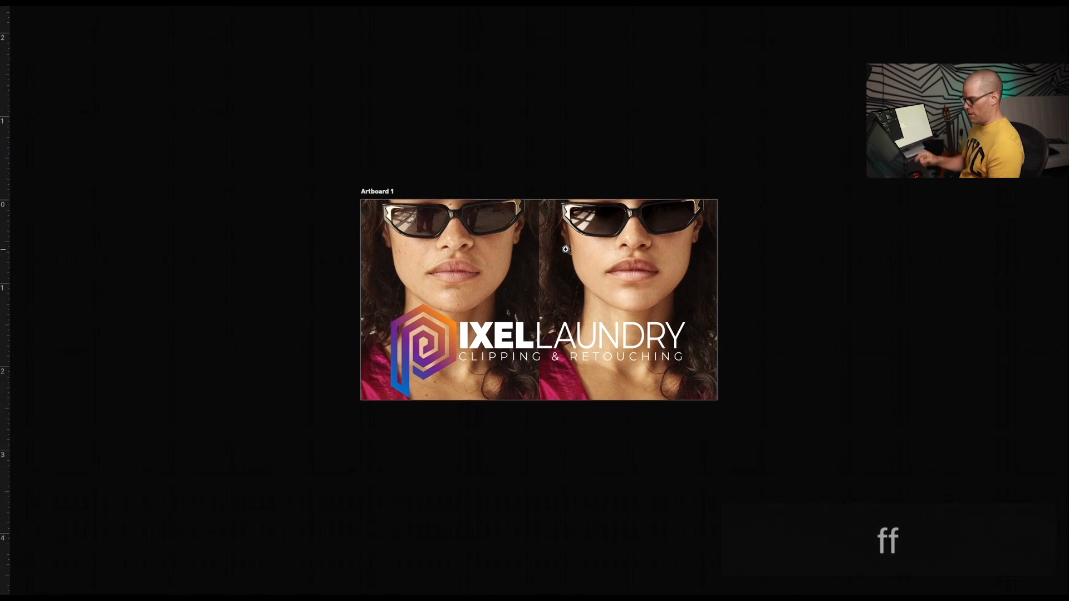
key("f")
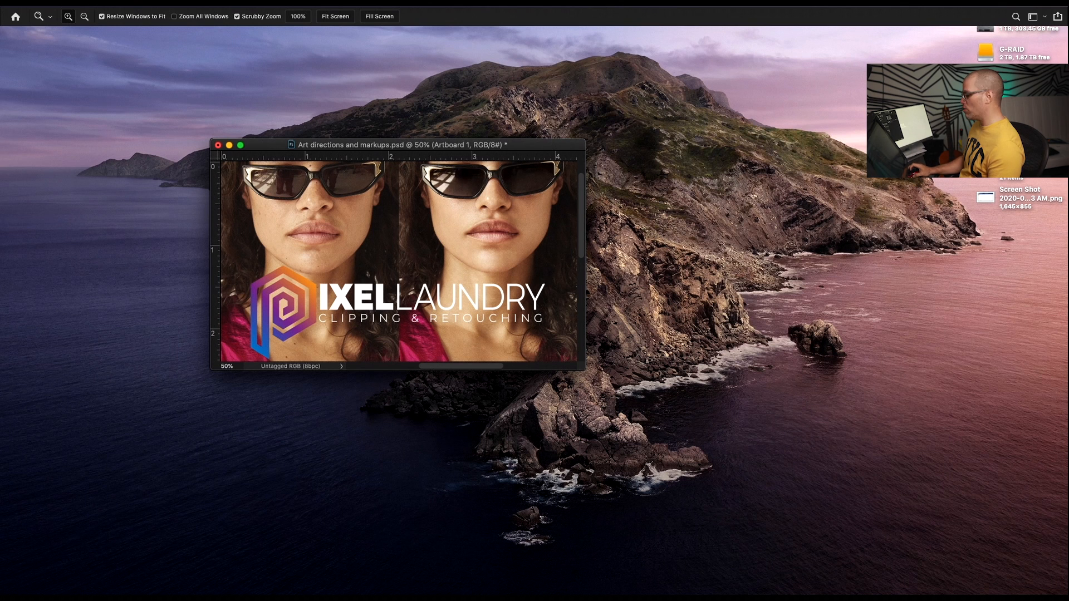
Switch the document to full screen mode with the menu bar and fit the artboard on the screen.
key("f")
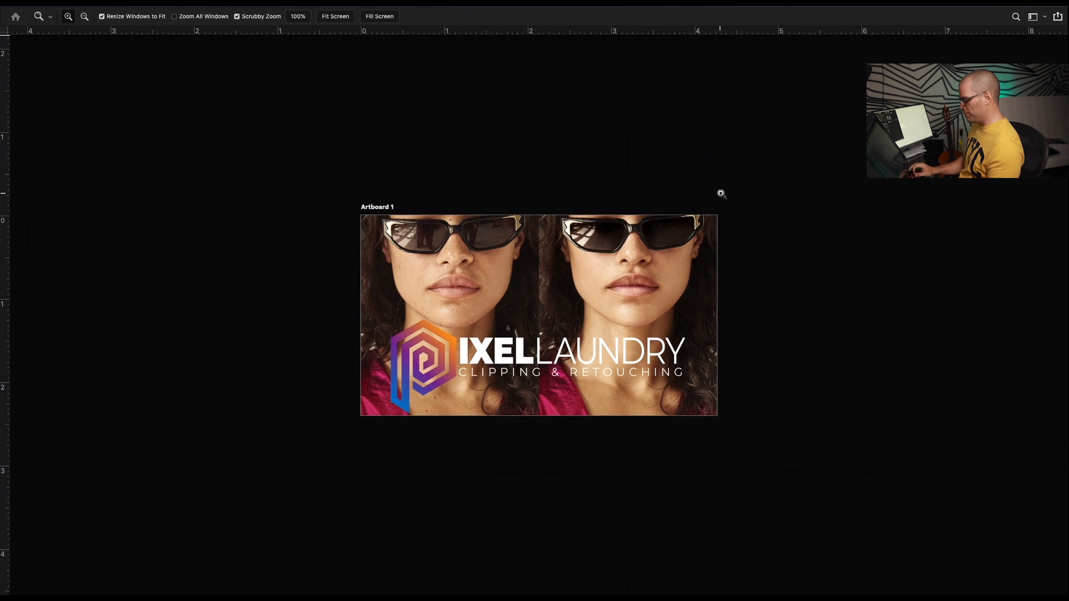
key("super+equal")
key("super+0")
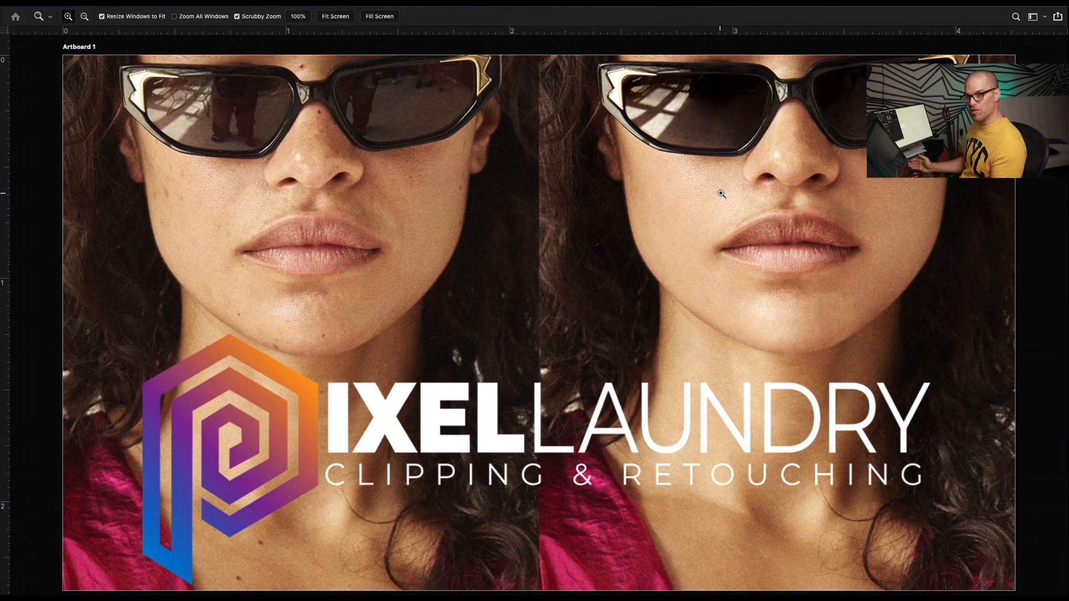
Zoom and pan the artboard in full screen mode to examine how freely it moves around the dark canvas area.
key("z")
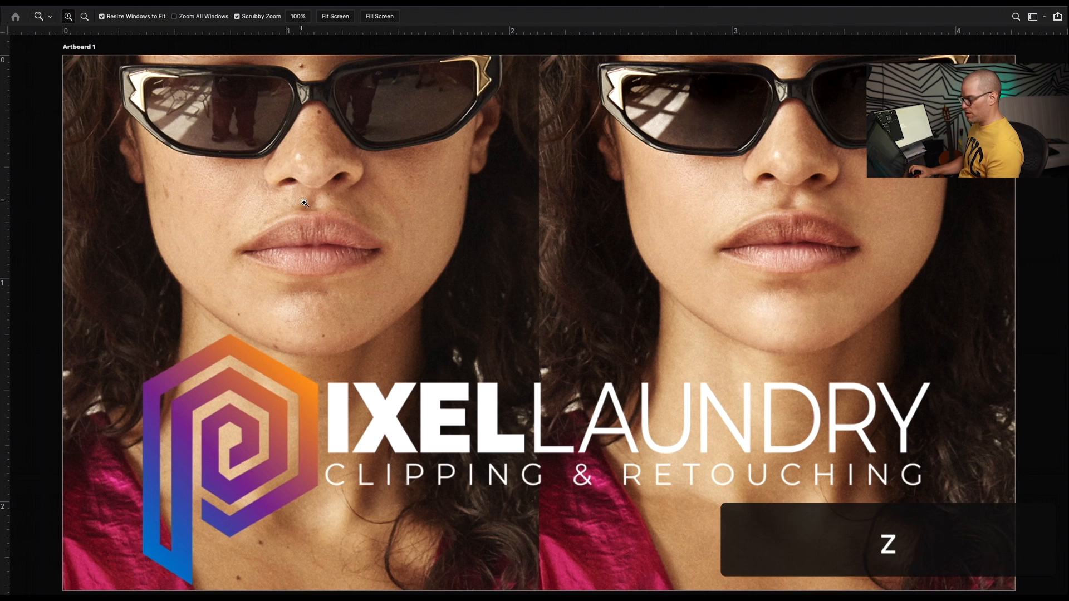
left_click_drag(270, 114, 370, 102)
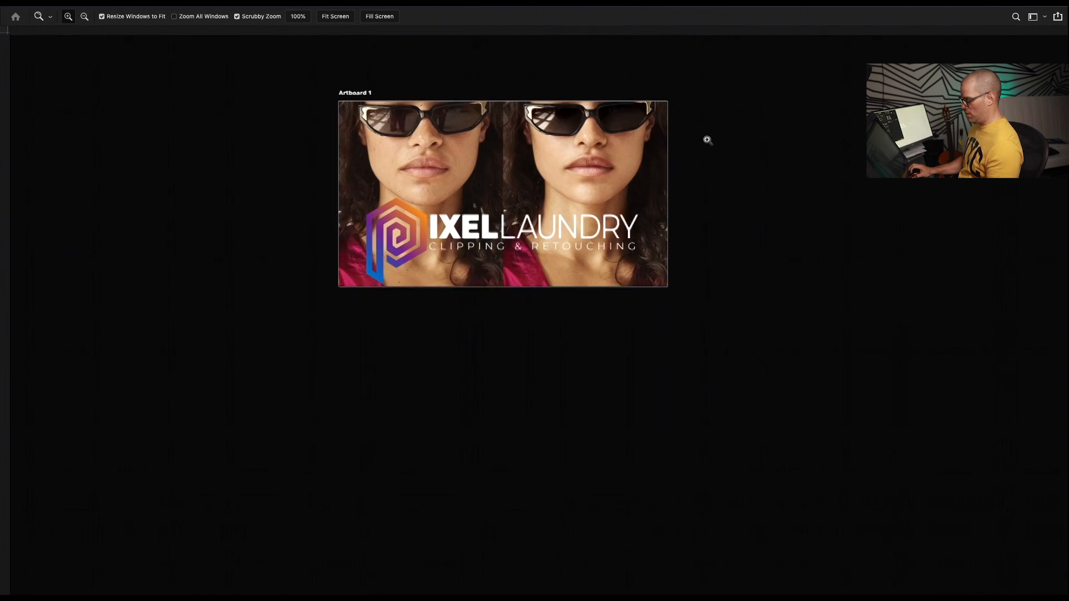
left_click_drag(708, 140, 675, 148)
key("super+r")
key("super+equal")
key("super+equal")
key("super+equal")
key("super+equal")
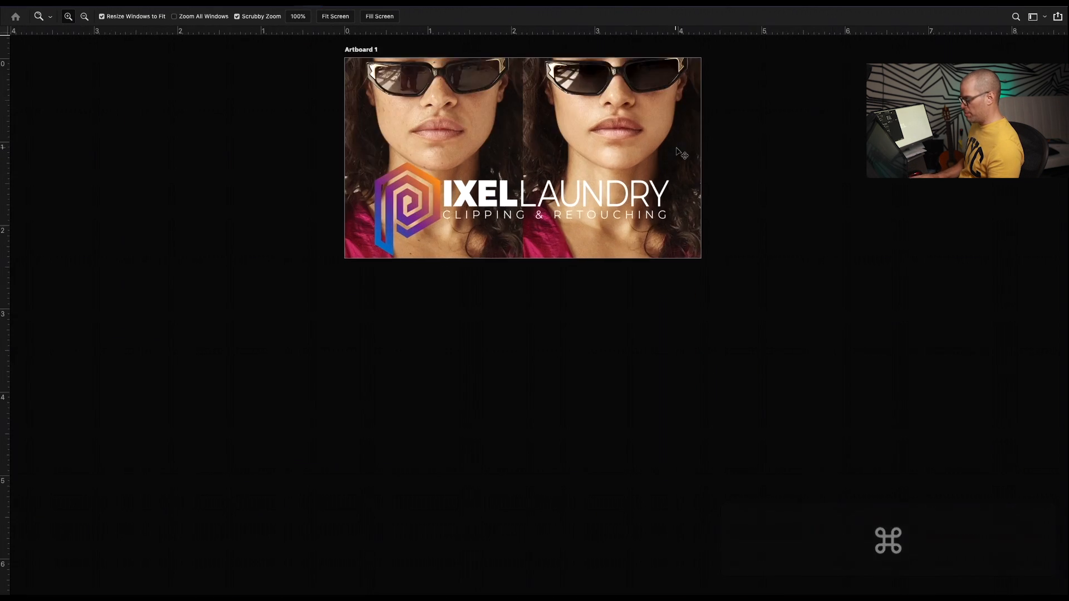
Zoom the artboard out and back in in full screen mode and examine the retouched face up close.
key("super+minus")
key("super+minus")
key("super+minus")
key("super+equal")
key("super+equal")
key("super+equal")
key("super+equal")
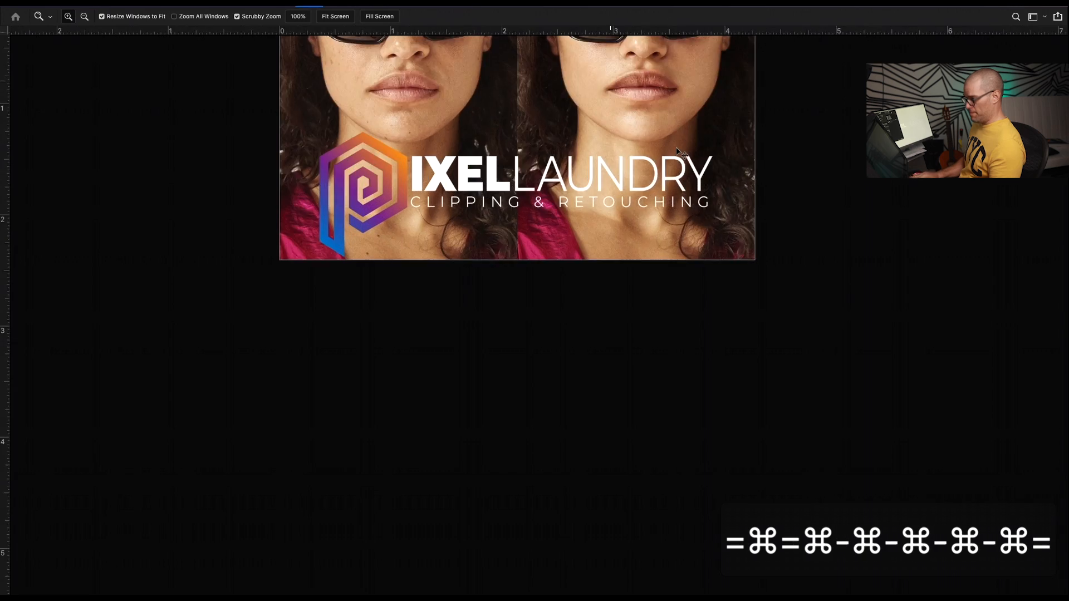
scroll(437, 451, "up", 5)
scroll(437, 451, "right", 4)
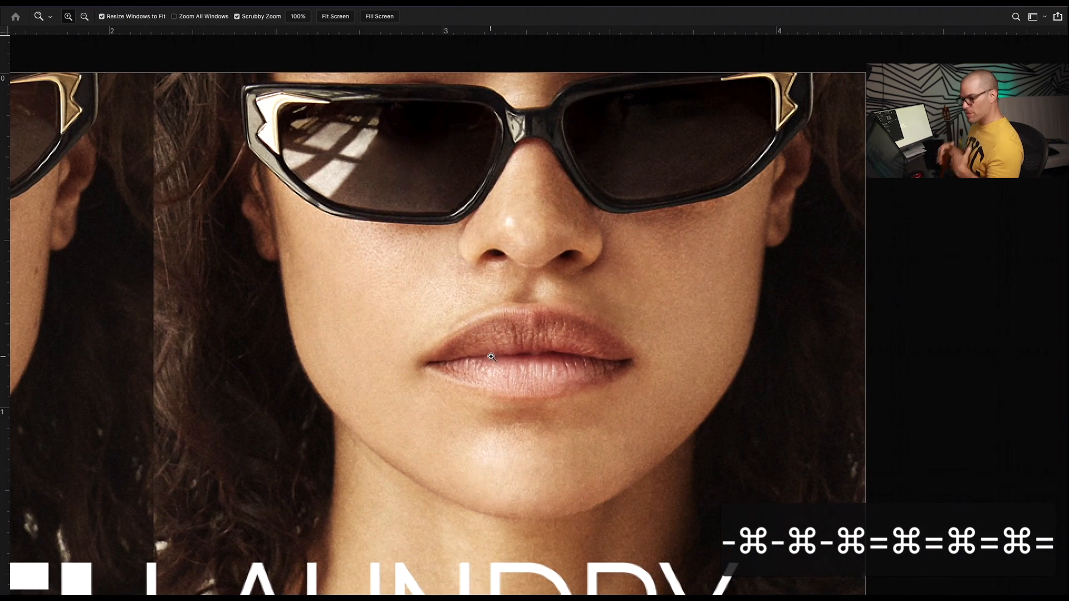
Return to the standard screen mode, zoom out to 50% and enlarge the floating document window around the artboard.
key("f")
key("f")
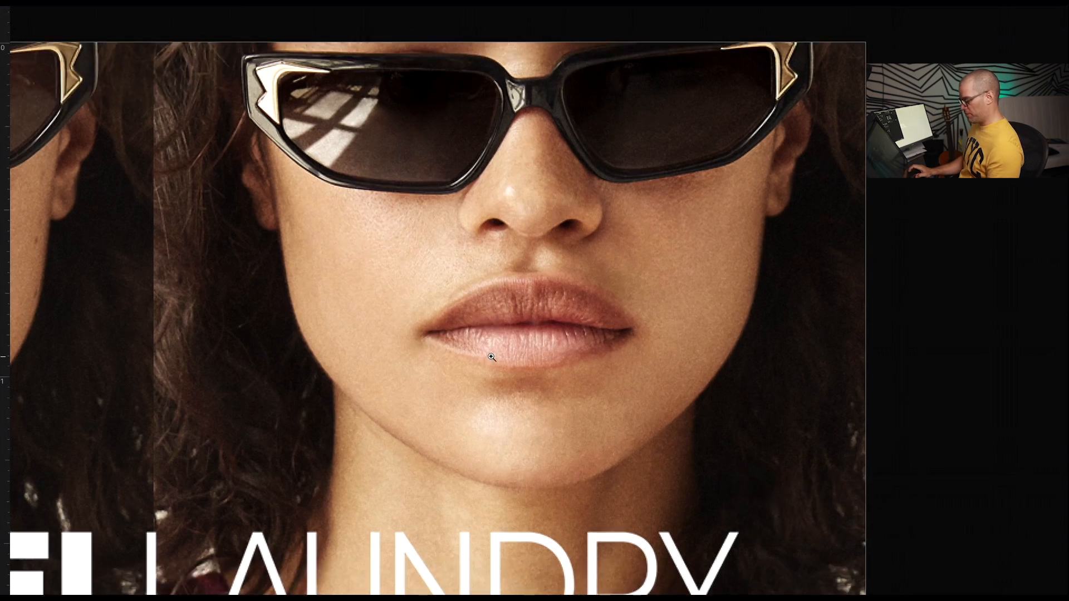
key("super+minus")
key("super+minus")
key("super+minus")
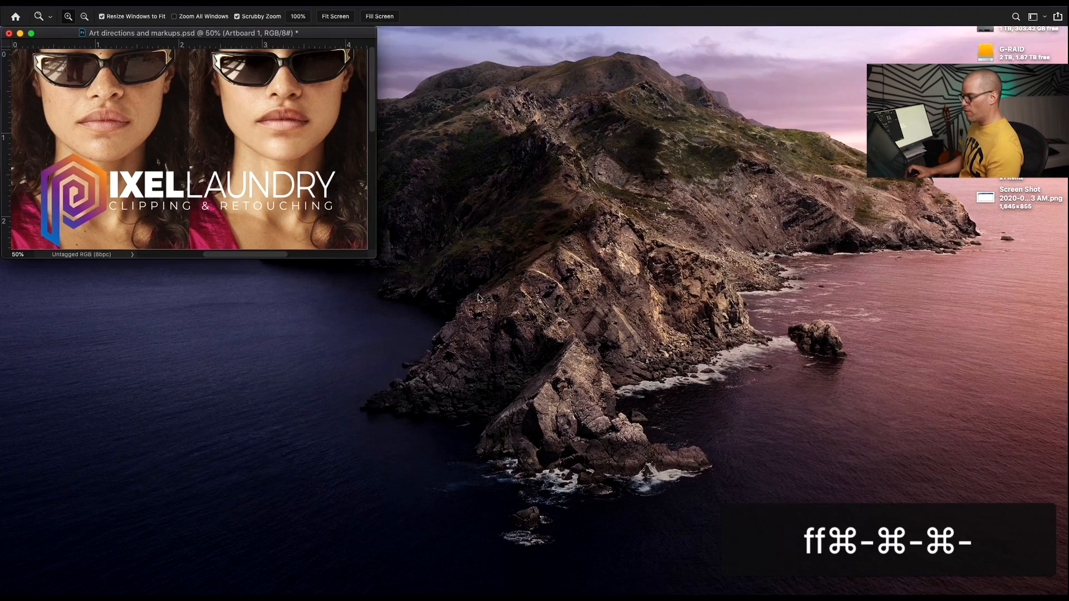
left_click_drag(345, 37, 452, 54)
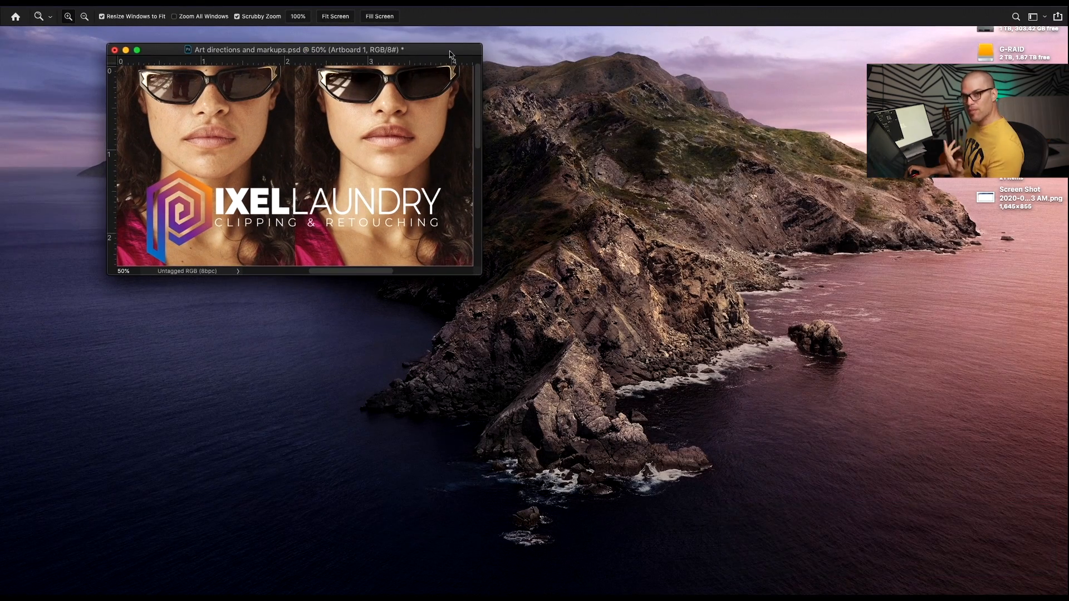
left_click_drag(477, 268, 785, 532)
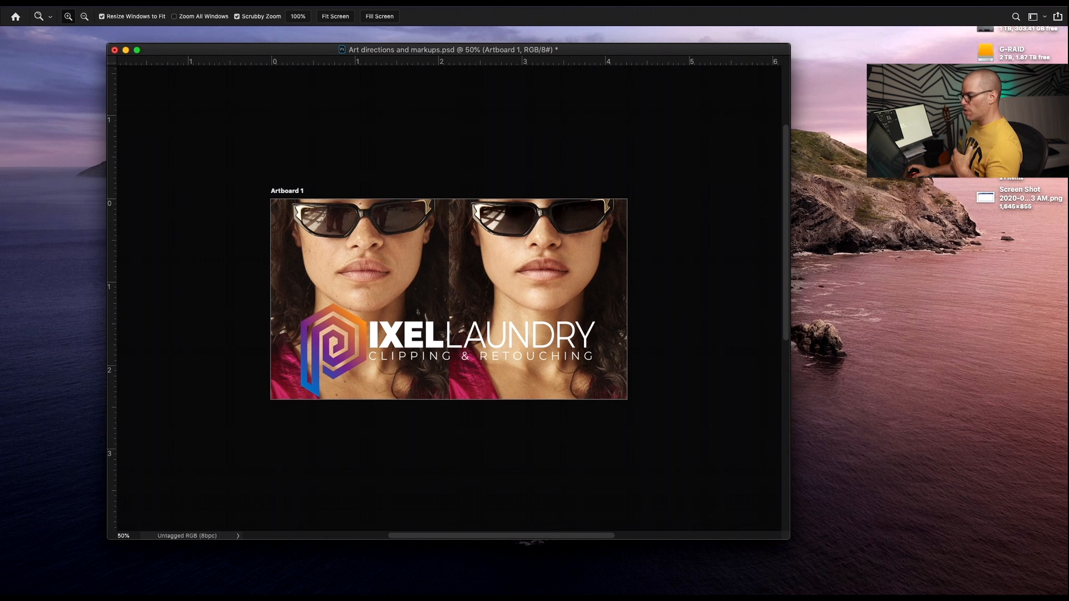
Switch the document to full screen mode with the menu bar and zoom in on the two faces.
key("f")
key("super+equal")
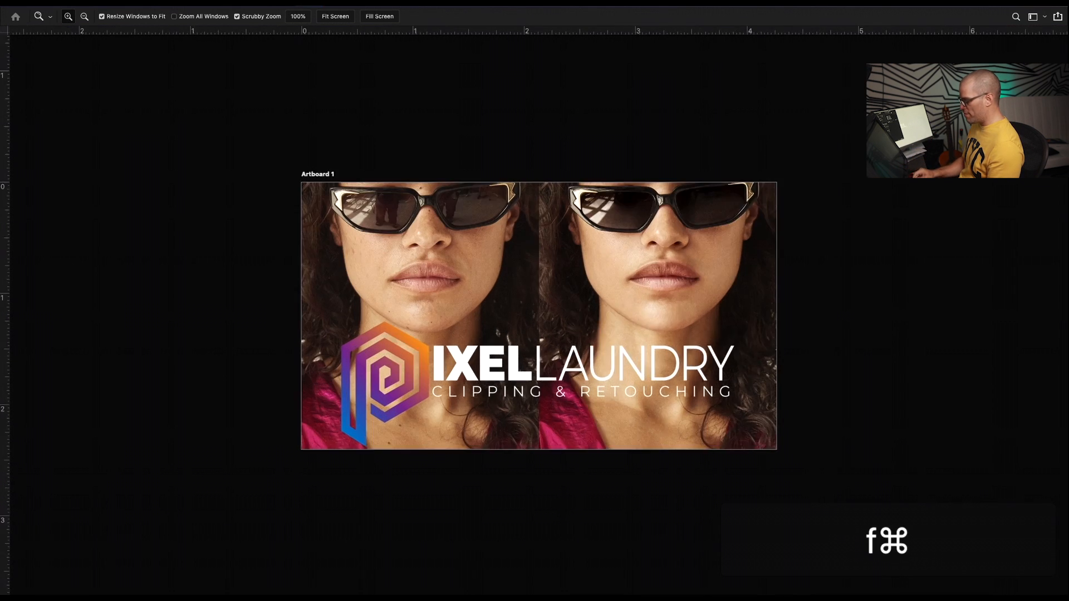
key("super+equal")
left_click_drag(586, 235, 520, 272)
key("v")
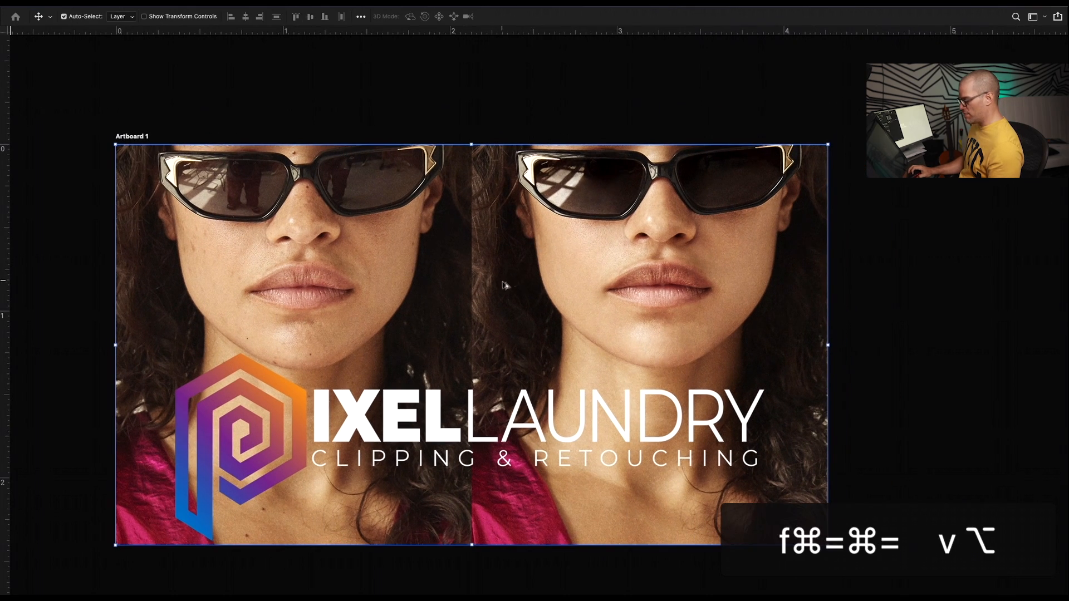
key("z")
left_click_drag(518, 190, 583, 291)
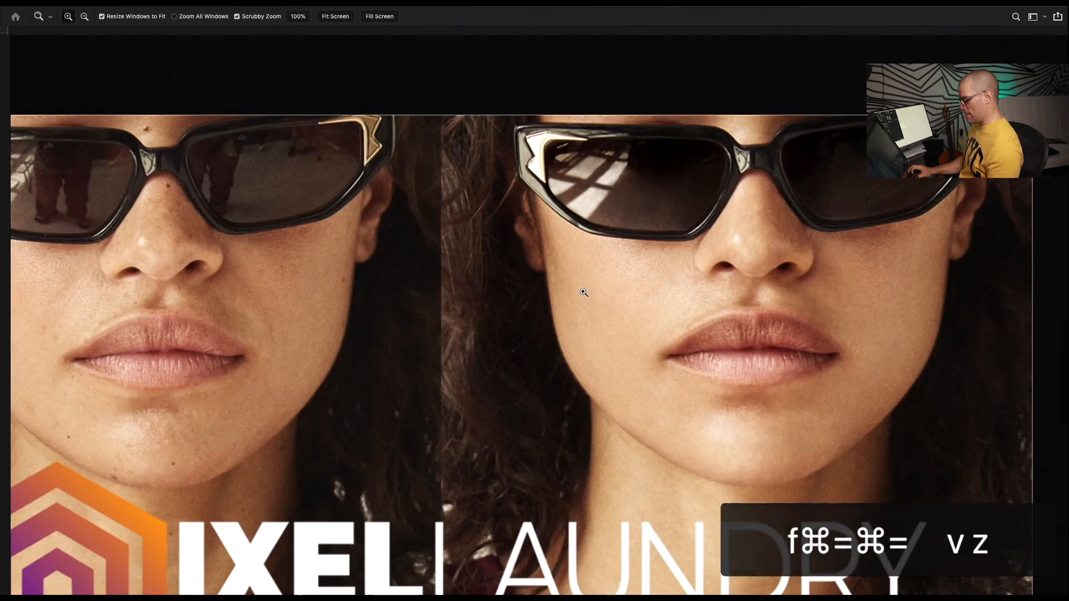
Try a Brush stroke and a Spot Healing Brush stroke on the retouched face's cheek, undoing each one.
key("b")
left_click_drag(793, 267, 690, 279)
key("j")
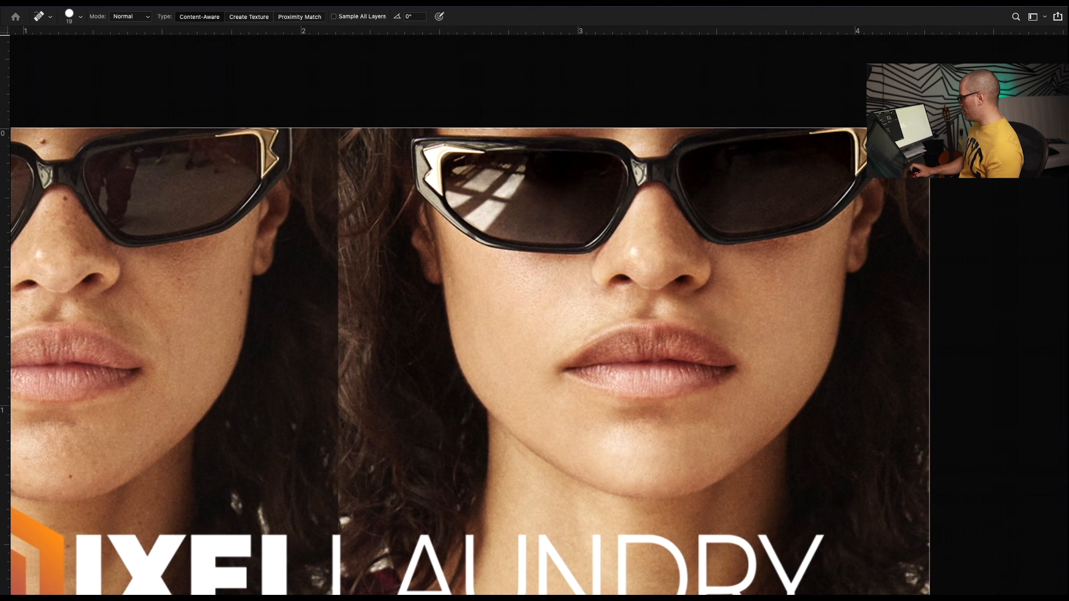
key("z")
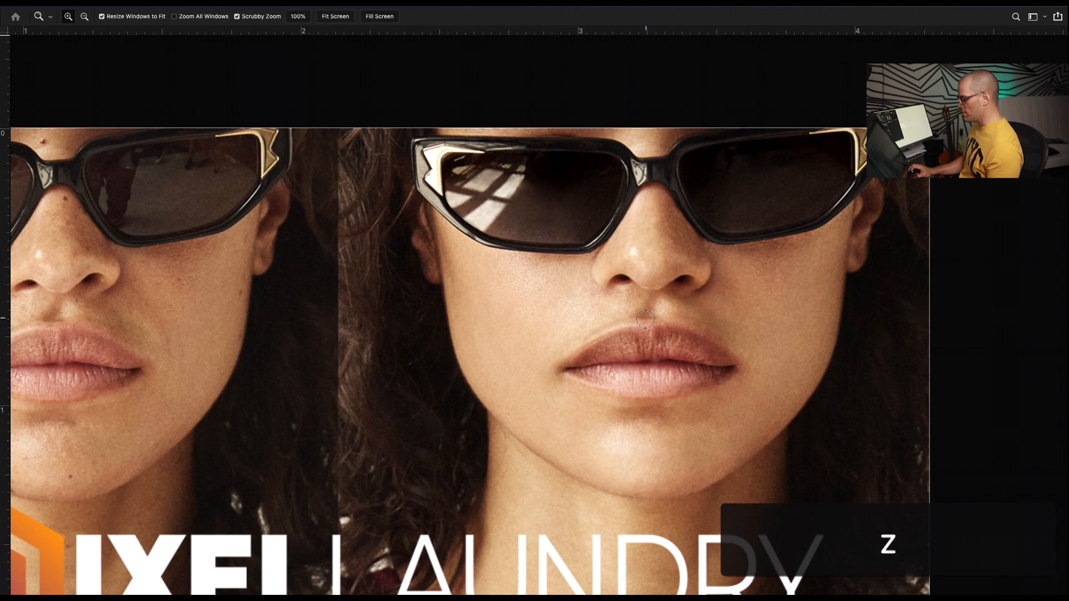
key("b")
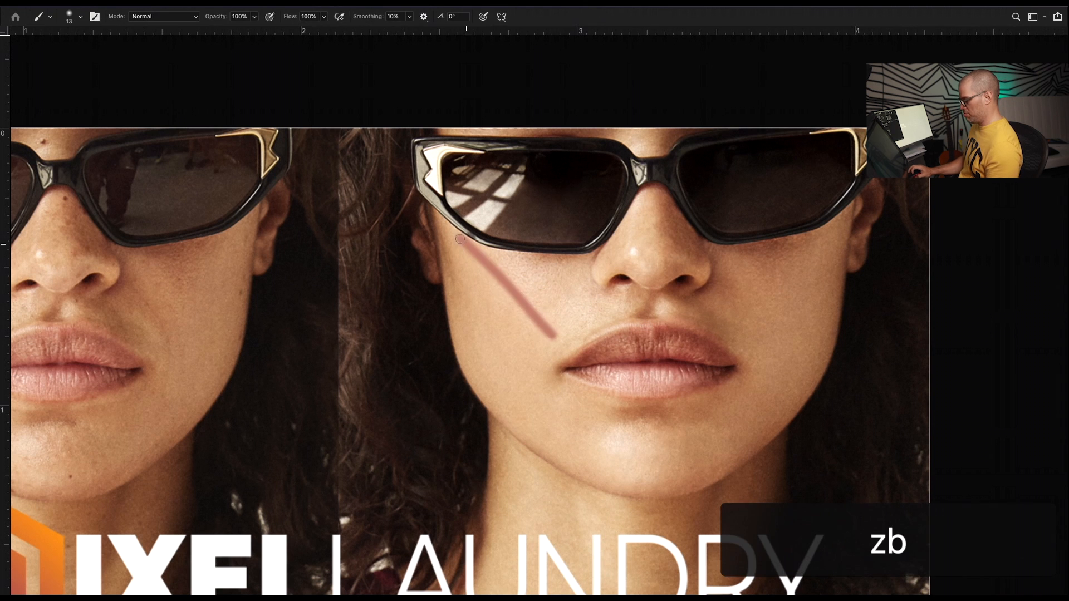
key("super+z")
key("j")
left_click_drag(532, 298, 493, 334)
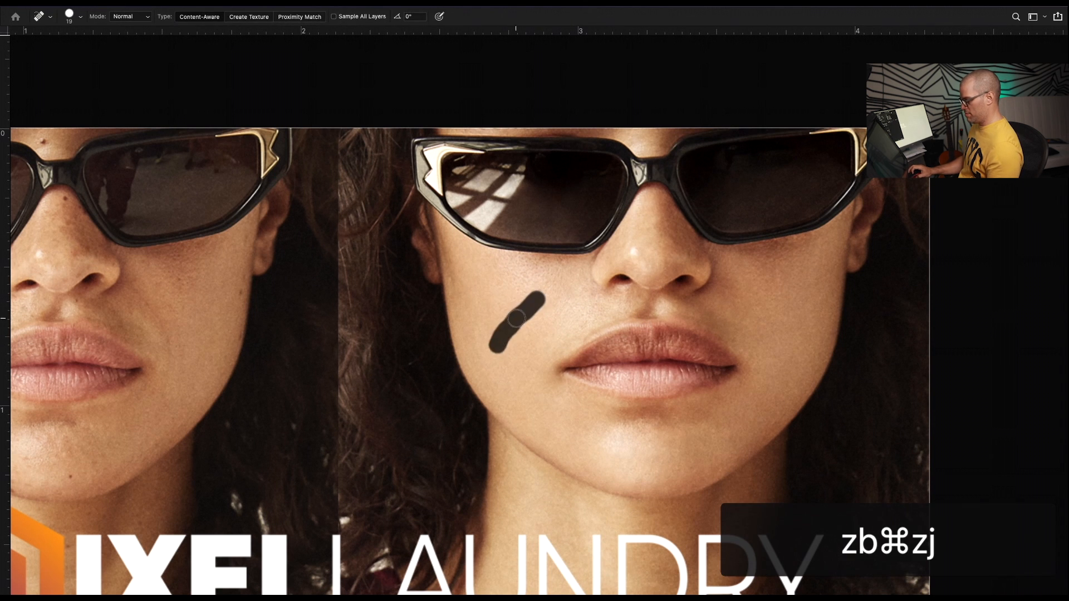
key("super+z")
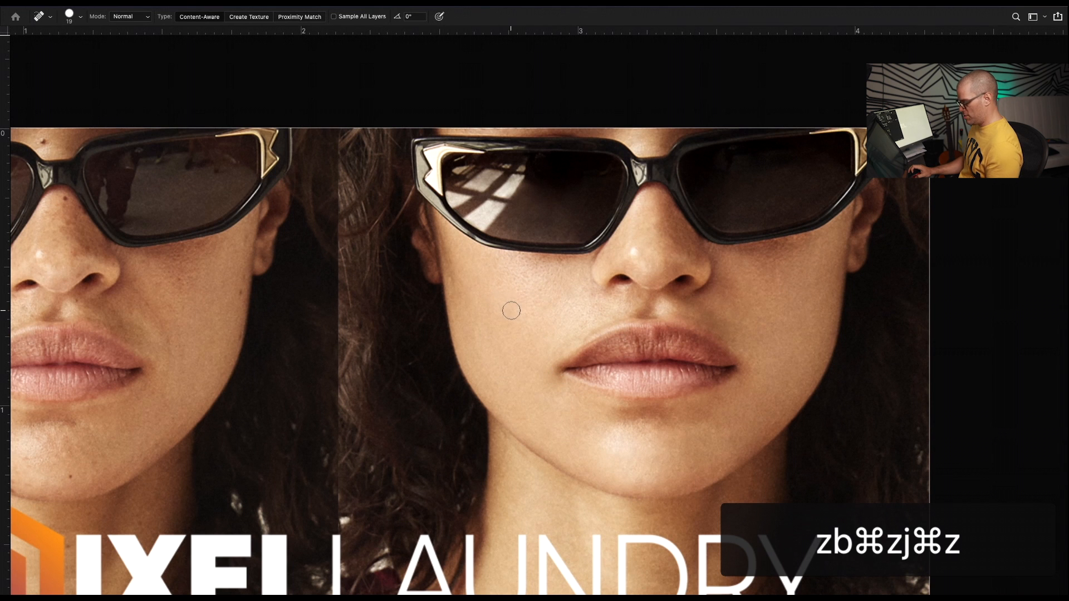
Try the Patch tool on the retouched face's lips, sampling from the cheek area, and undo the patch.
key("j")
key("shift+j")
key("shift+j")
mouse_move(591, 314)
left_mouse_down()
mouse_move(560, 409)
mouse_move(718, 337)
mouse_move(618, 315)
left_mouse_up()
mouse_move(655, 358)
left_mouse_down()
mouse_move(603, 355)
mouse_move(484, 305)
left_mouse_up()
key("super+z")
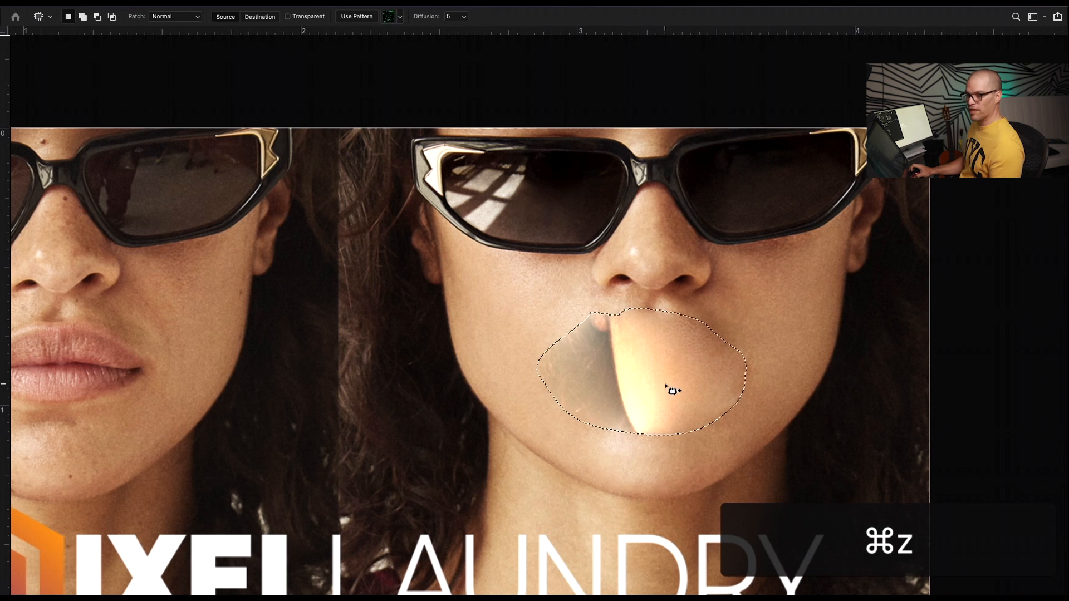
key("super+z")
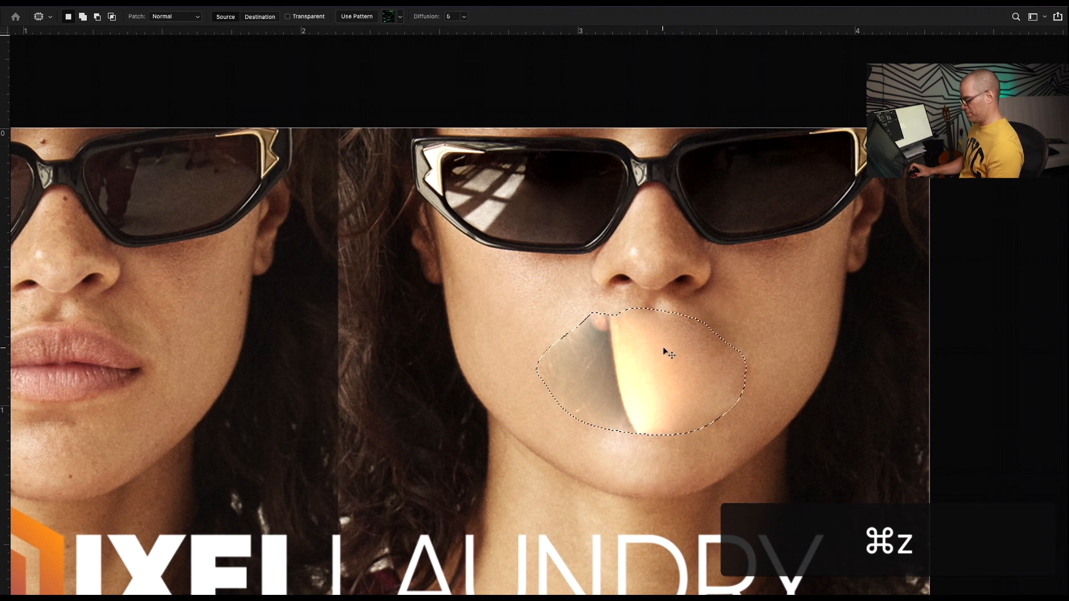
key("super+z")
key("super+z")
Return to the standard screen mode at 50% zoom, then hide all panels and show them again.
left_click(338, 3)
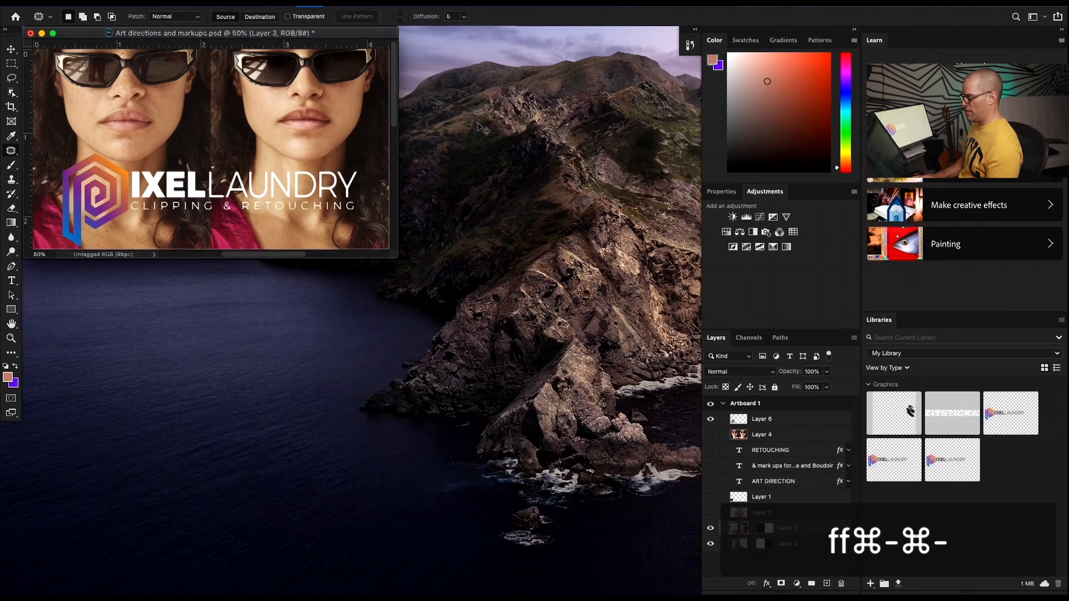
key("Tab")
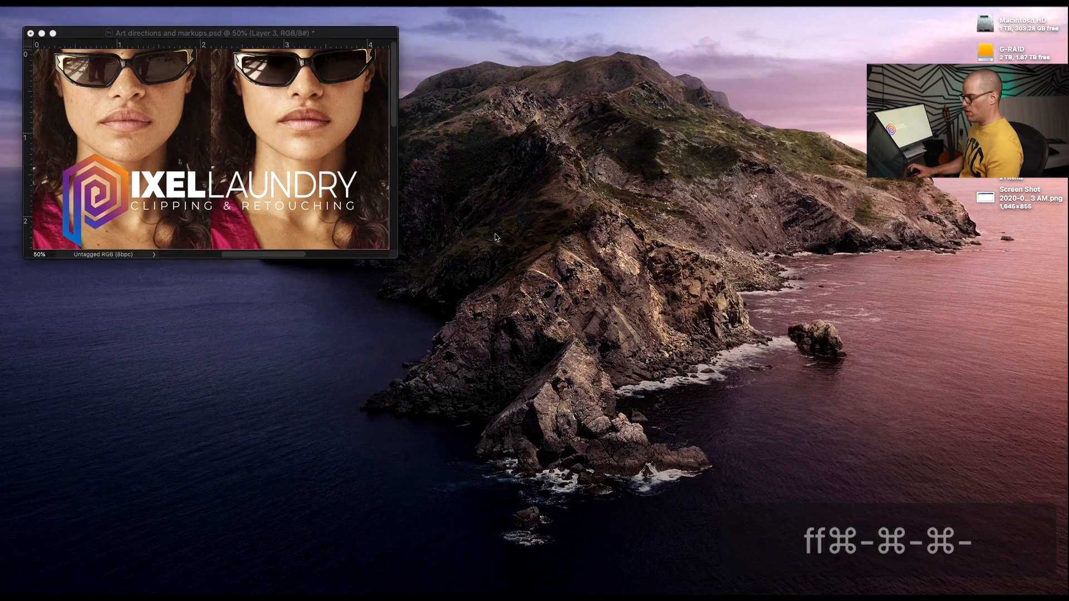
key("Tab")
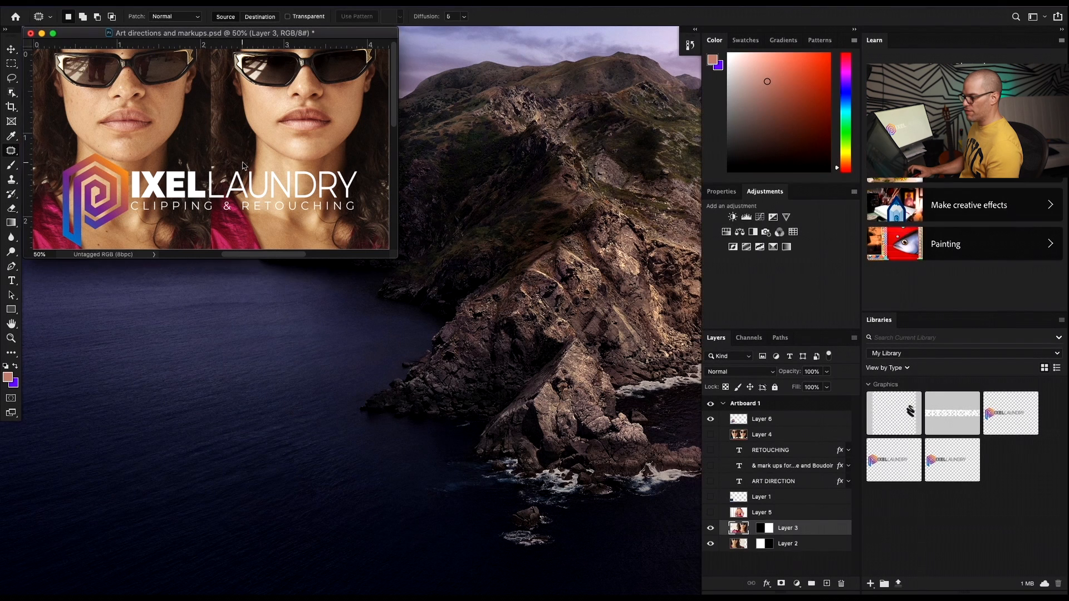
Switch to full screen mode with the menu bar, centre the artboard in the free canvas area and activate the Move tool.
key("f")
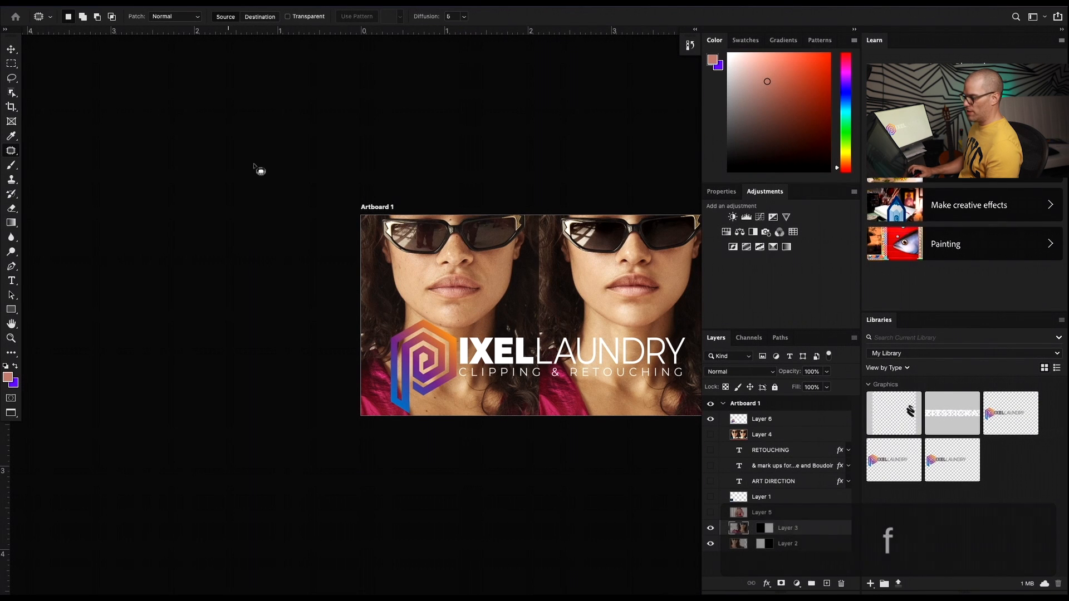
left_click_drag(234, 187, 62, 182)
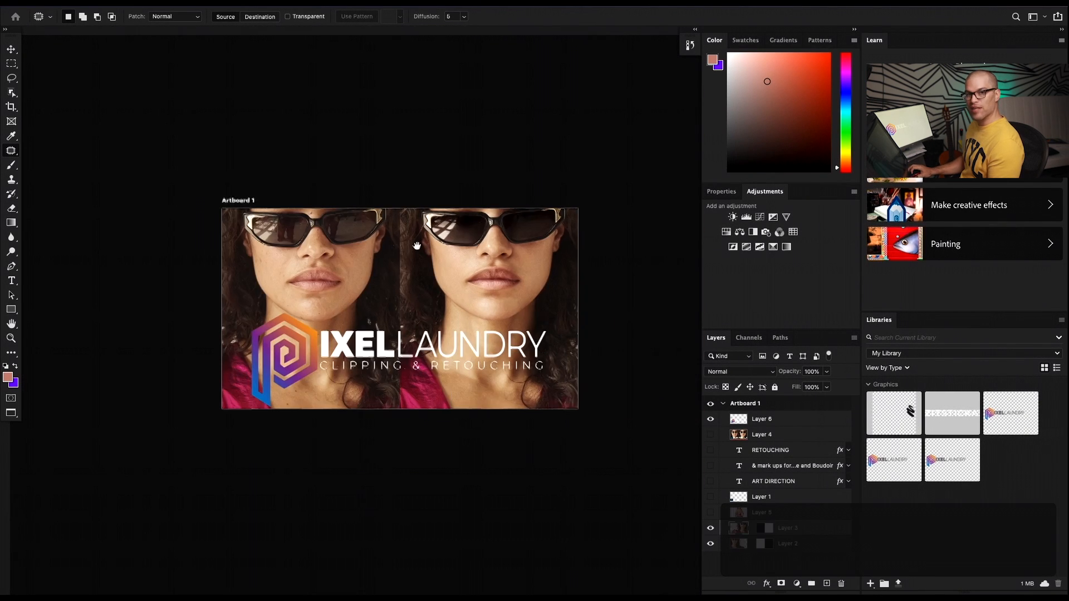
key("ctrl+r")
key("v")
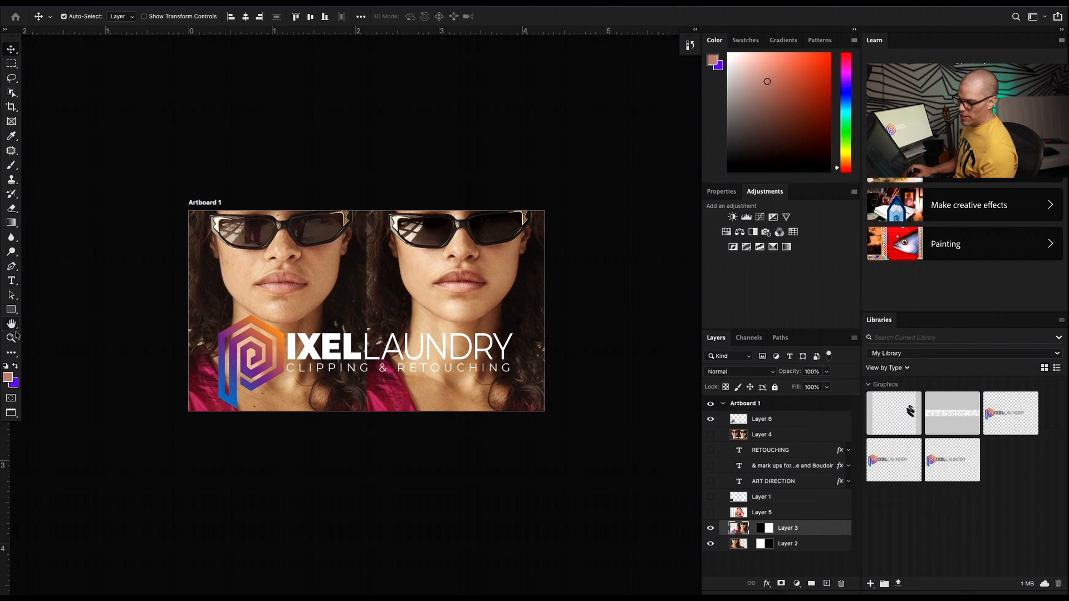
Examine the tool groups from Move down to Brush, including the Marquee, Object Selection, Crop, Frame and Eyedropper tools.
right_click(18, 55)
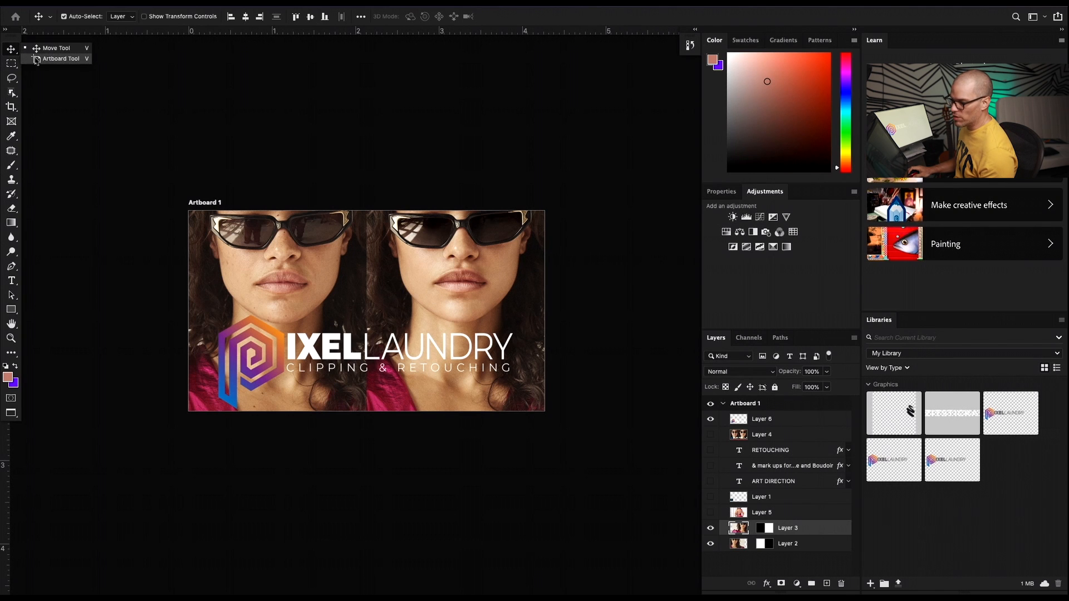
left_click(12, 63)
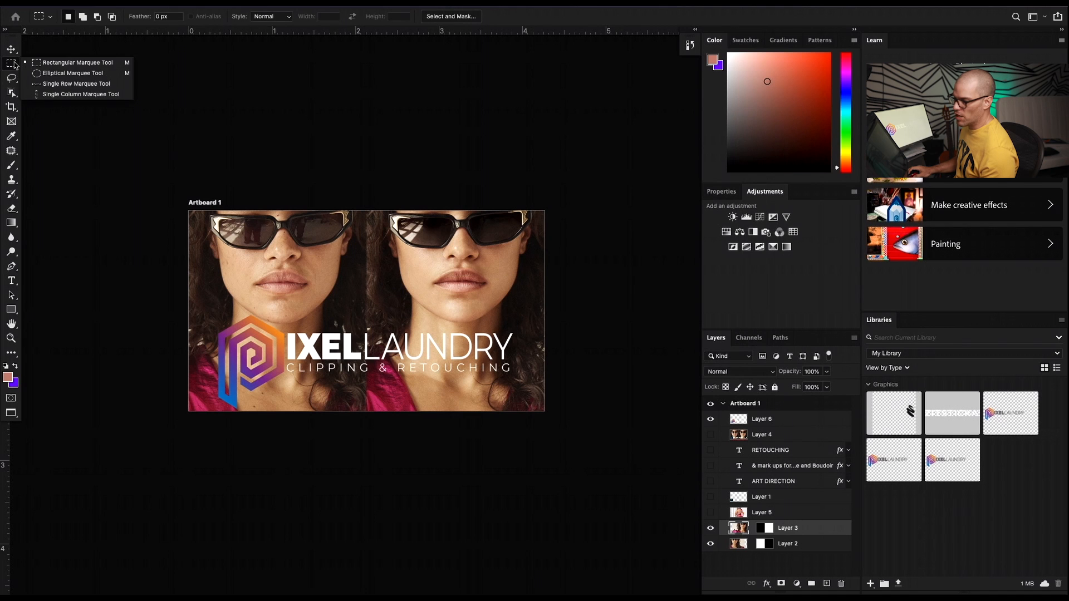
left_click(15, 83)
left_click(15, 93)
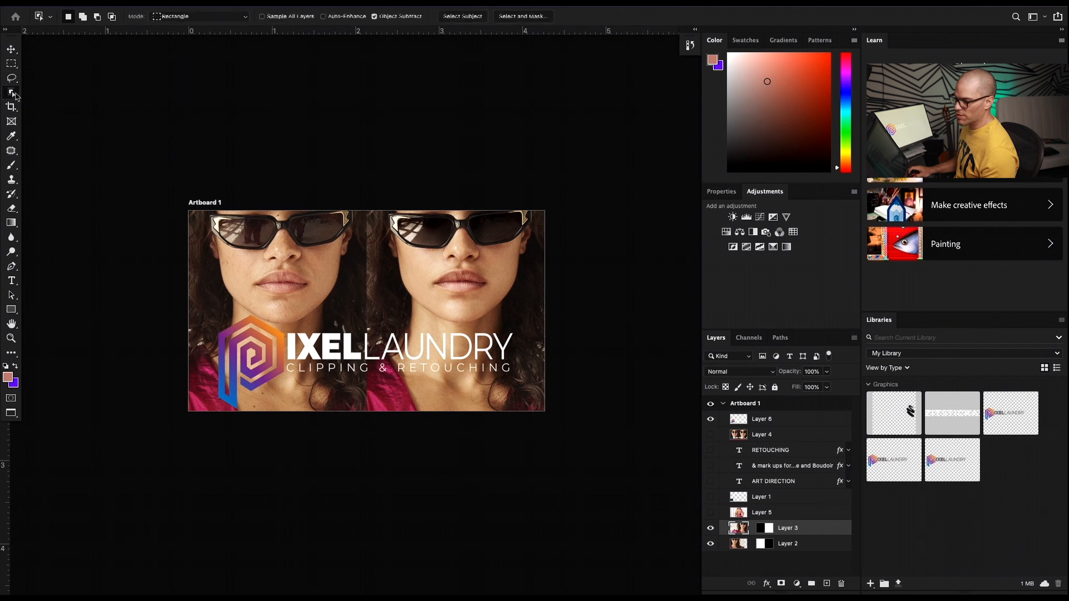
left_click(15, 119)
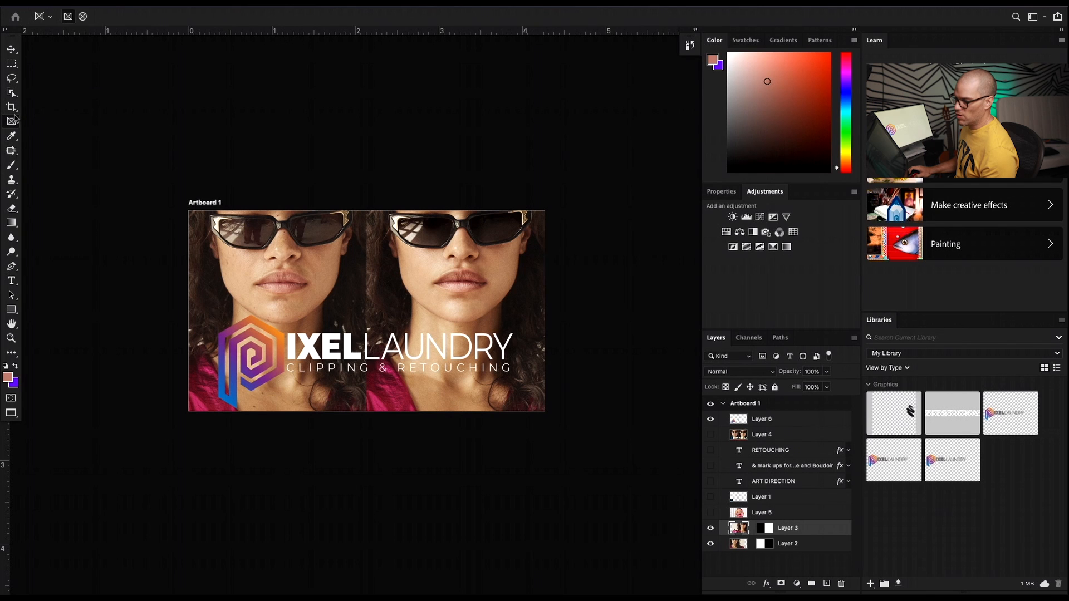
left_click(14, 107)
left_click(17, 124)
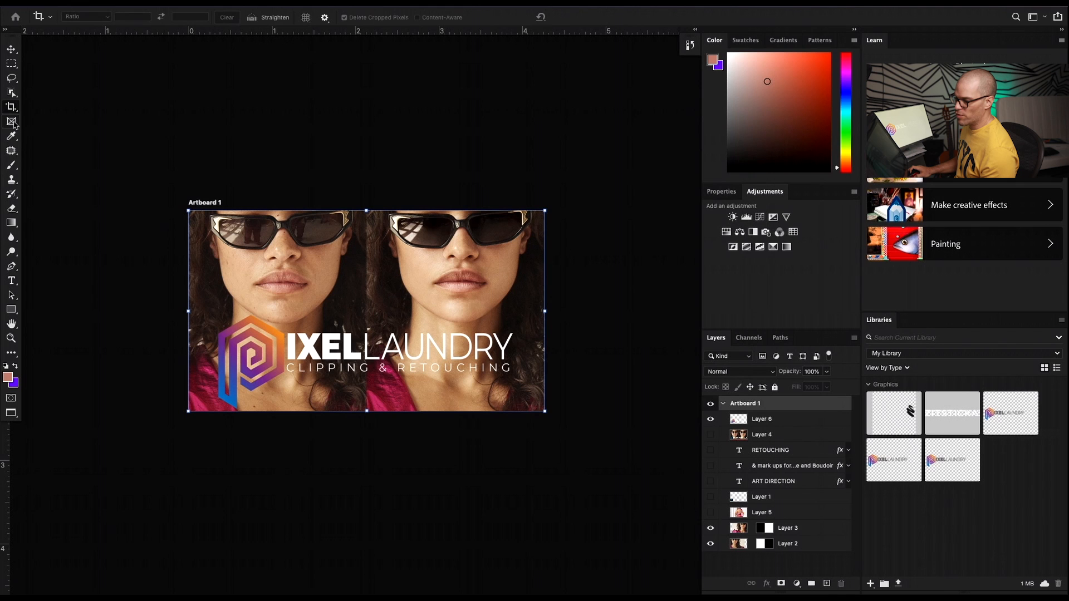
left_click(14, 136)
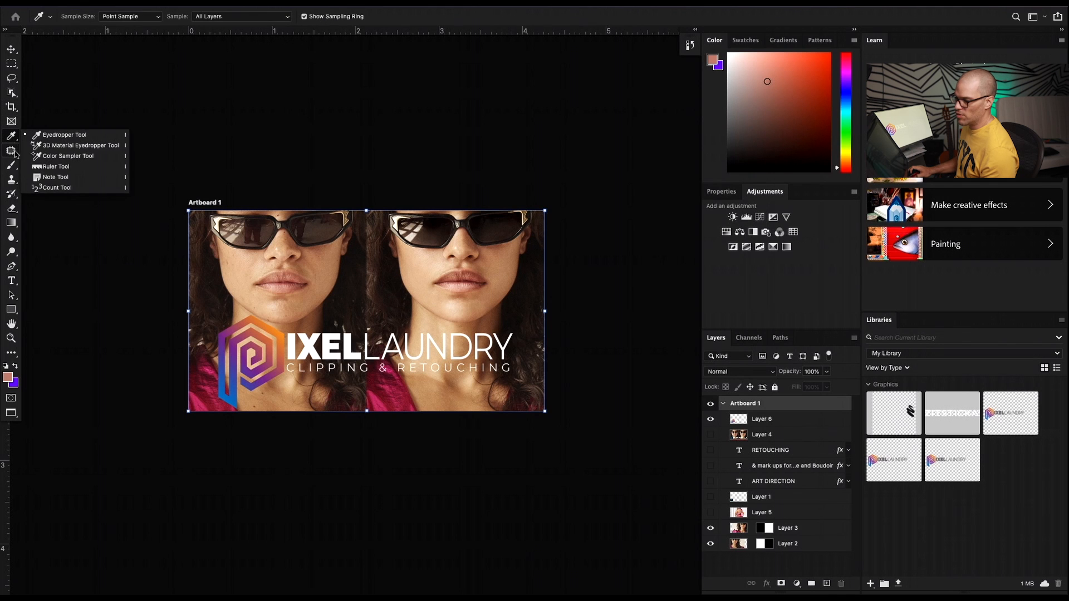
left_click(17, 167)
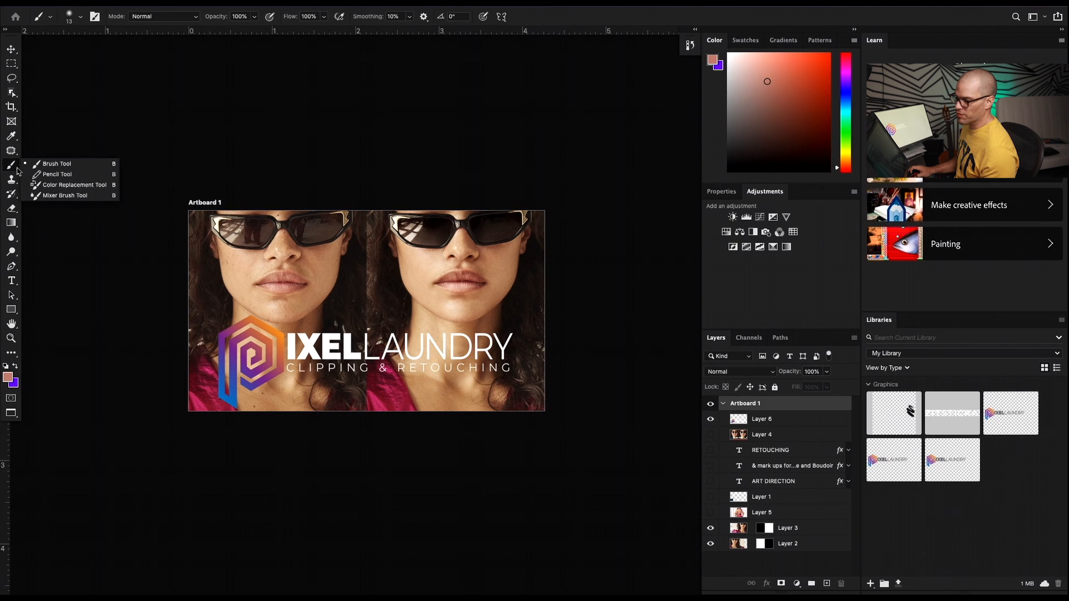
Cycle repeatedly between the Move tool and the Artboard tool, ending with the Move tool active.
left_click(16, 55)
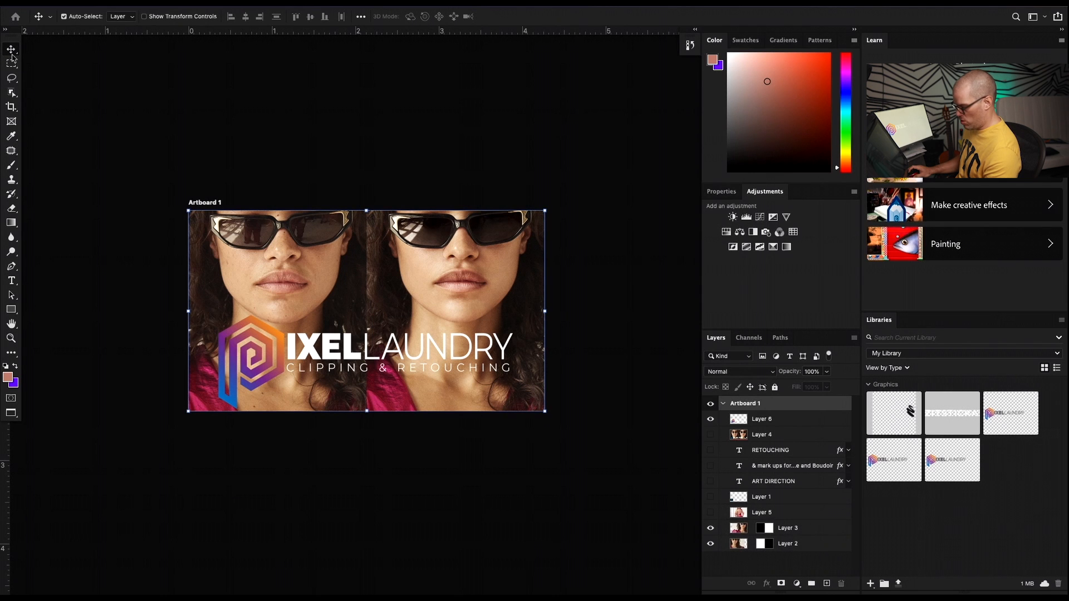
key("v")
key("v")
key("v")
key("v")
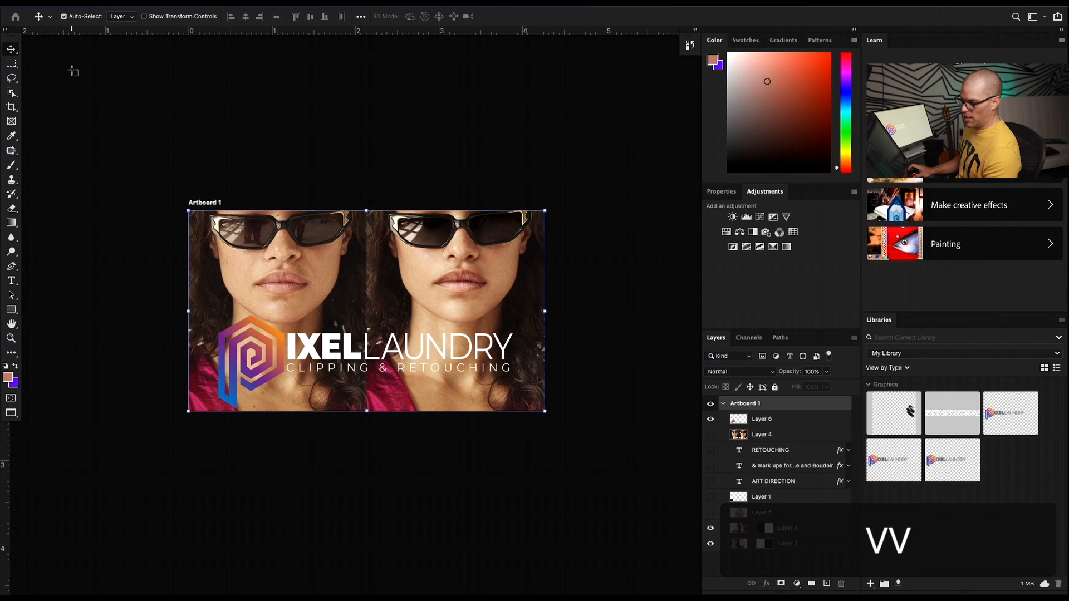
key("v")
key("v")
key("v")
key("v")
key("v")
key("v")
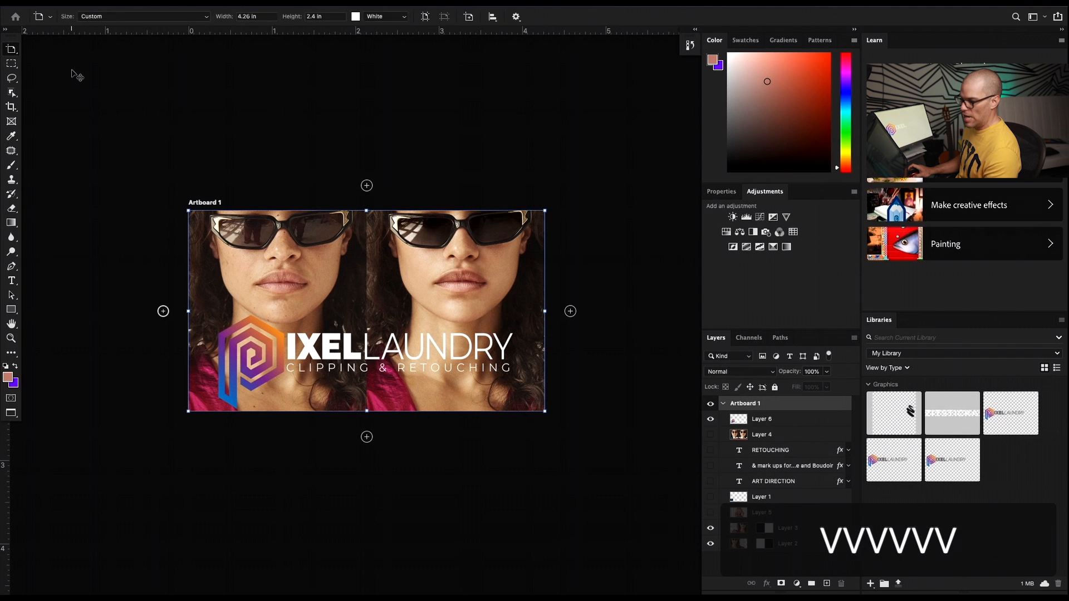
key("v")
key("v")
key("v")
key("v")
key("v")
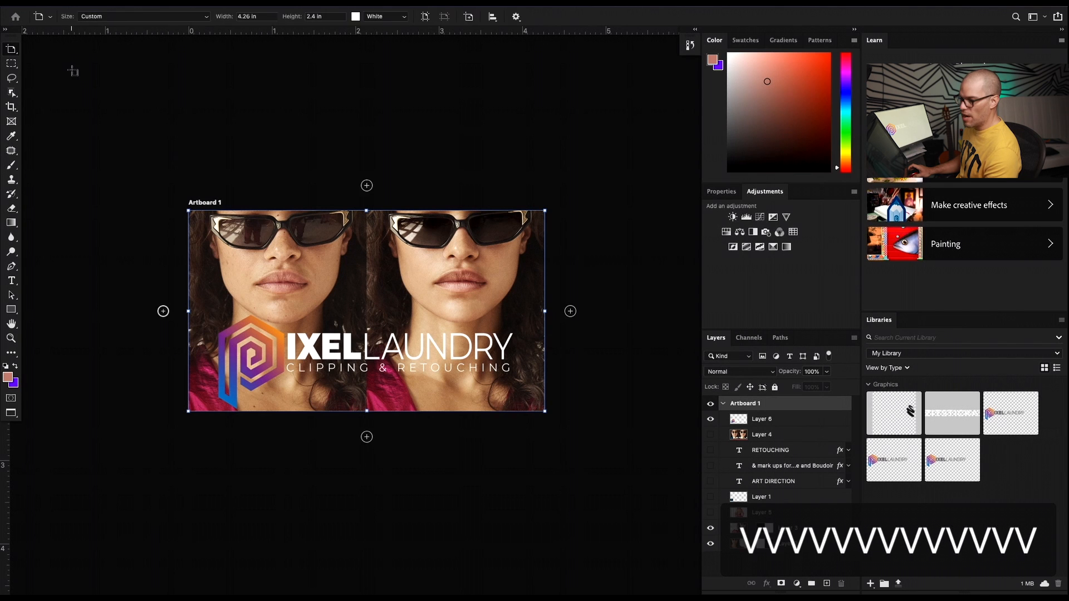
key("v")
key("v")
key("v")
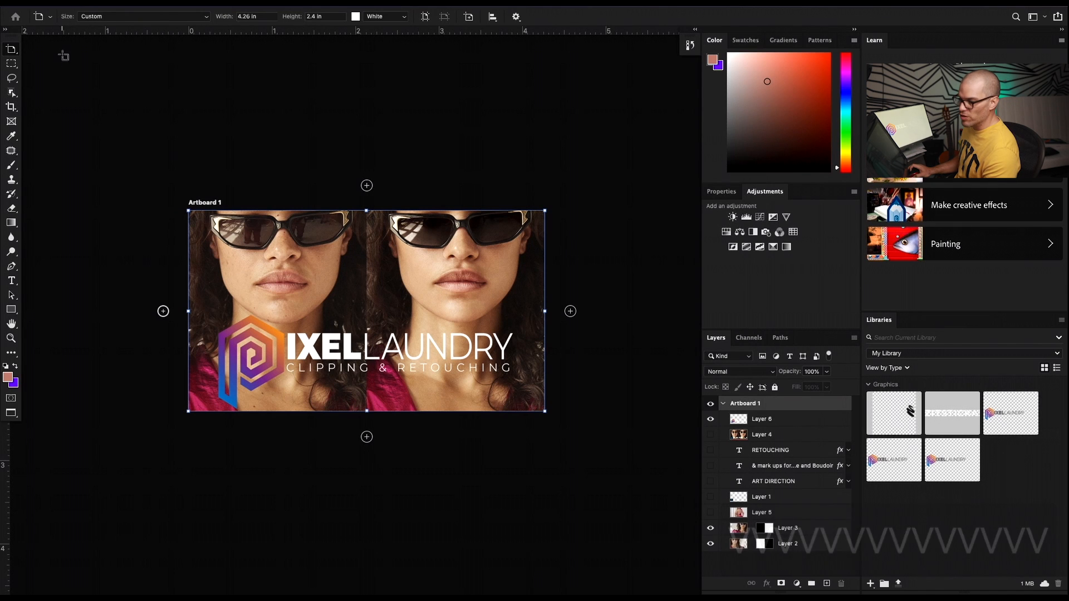
key("v")
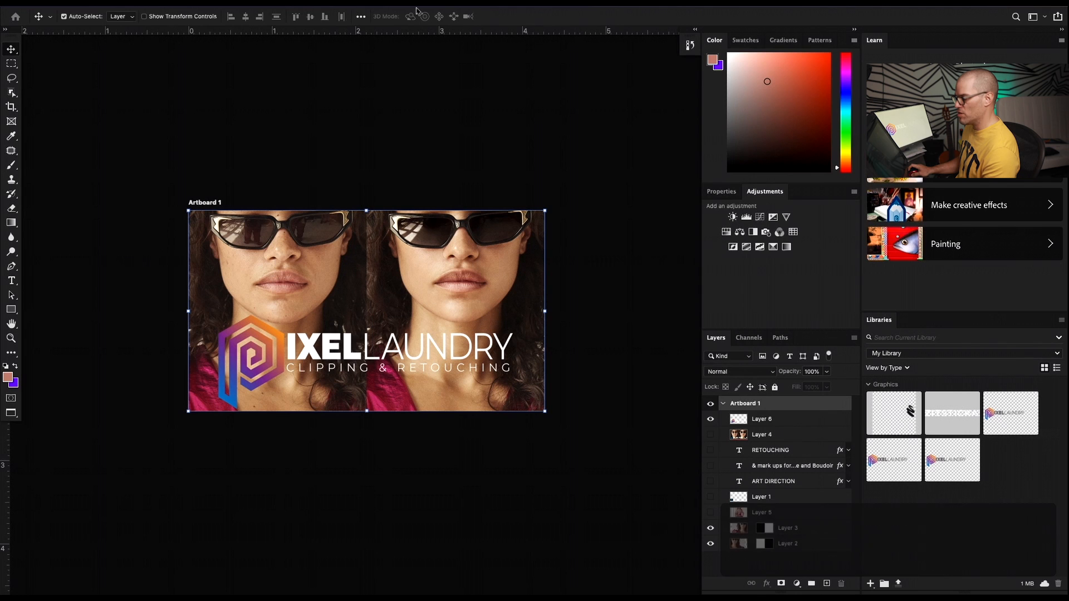
Activate the Patch tool, zoom in one level on the artboard, and switch back to the Move tool.
key("j")
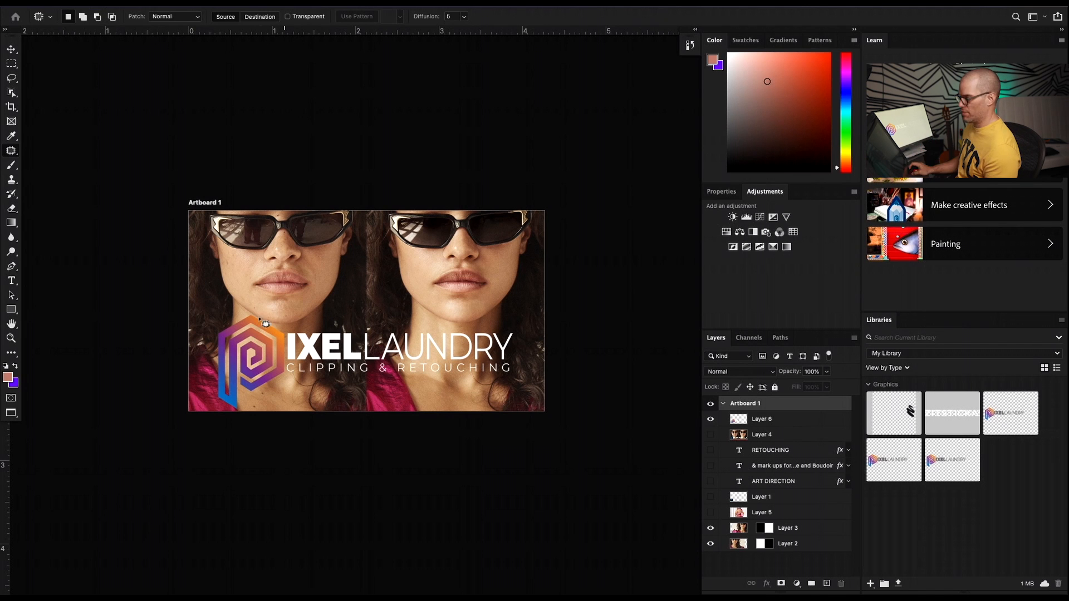
key("super+plus")
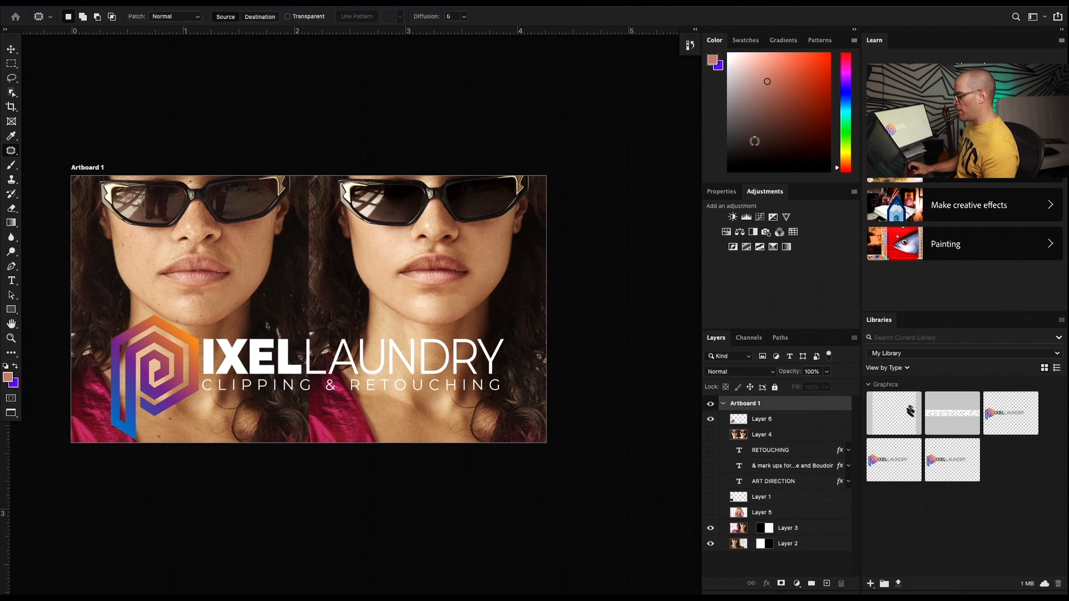
left_click(11, 49)
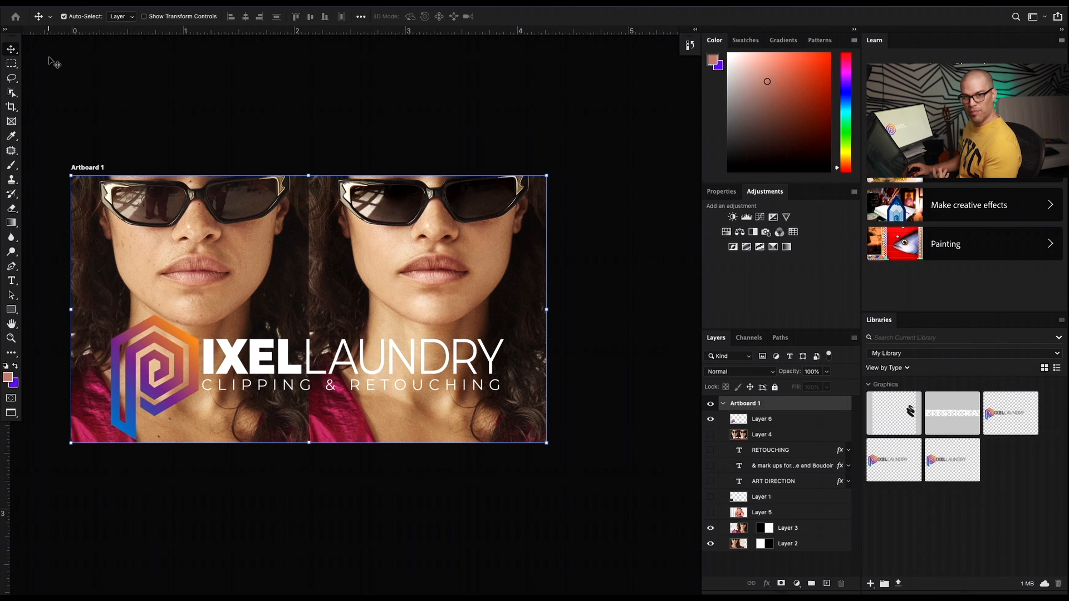
Undock the toolbar and the Adjustments, Properties, Color and Swatches panels so they float over the canvas.
left_click_drag(5, 31, 588, 140)
left_click_drag(772, 198, 385, 205)
left_click_drag(767, 191, 212, 89)
left_click_drag(715, 40, 380, 142)
left_click_drag(718, 40, 350, 329)
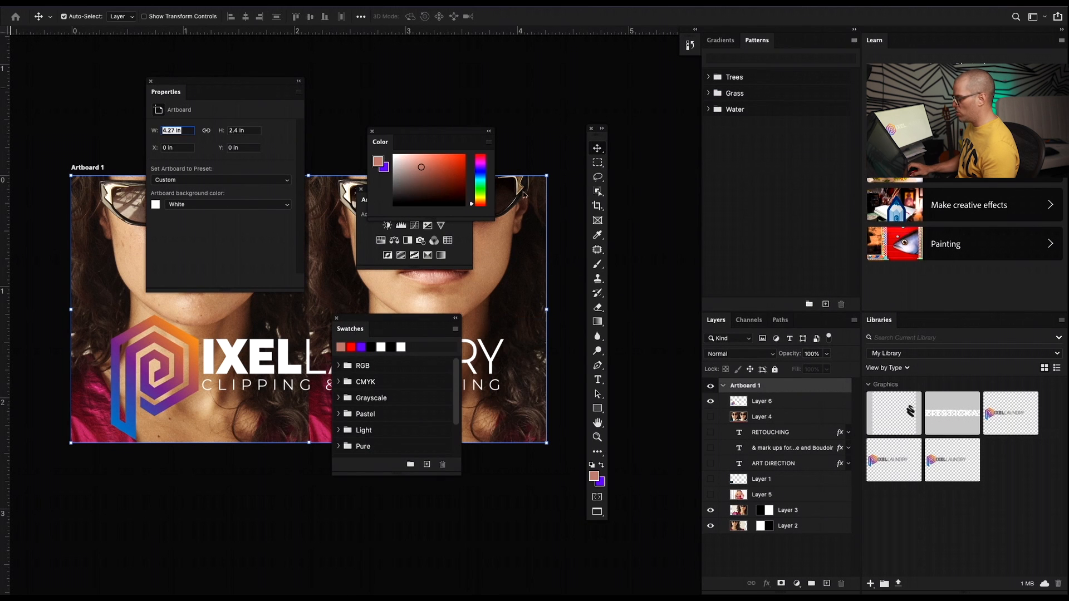
Float the Gradients and Patterns panels over the canvas and move the Color and Adjustments panels apart so they no longer overlap.
left_click_drag(721, 40, 617, 162)
left_click_drag(429, 142, 514, 81)
left_click_drag(426, 194, 390, 187)
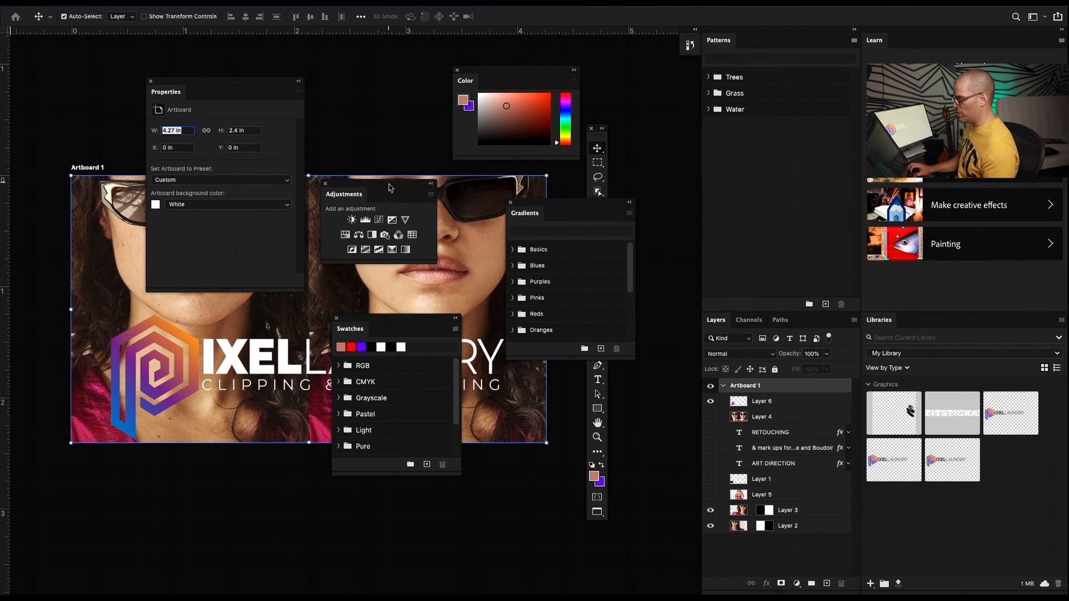
left_click_drag(719, 43, 132, 337)
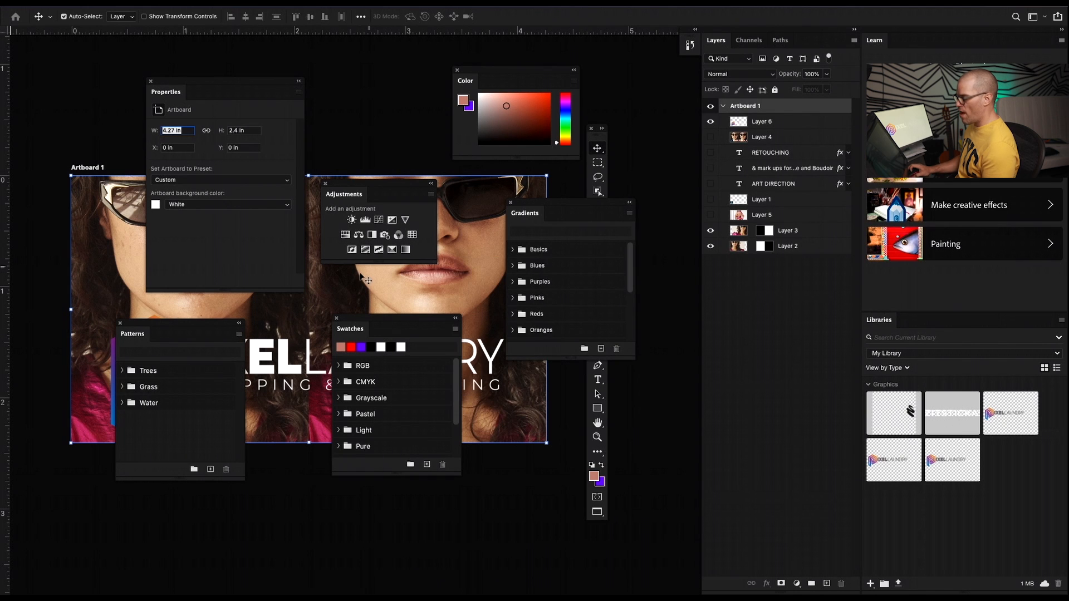
Combine the floating Gradients, Adjustments, Color, Properties and Patterns panels with Swatches in one tabbed panel group.
left_click_drag(523, 213, 388, 329)
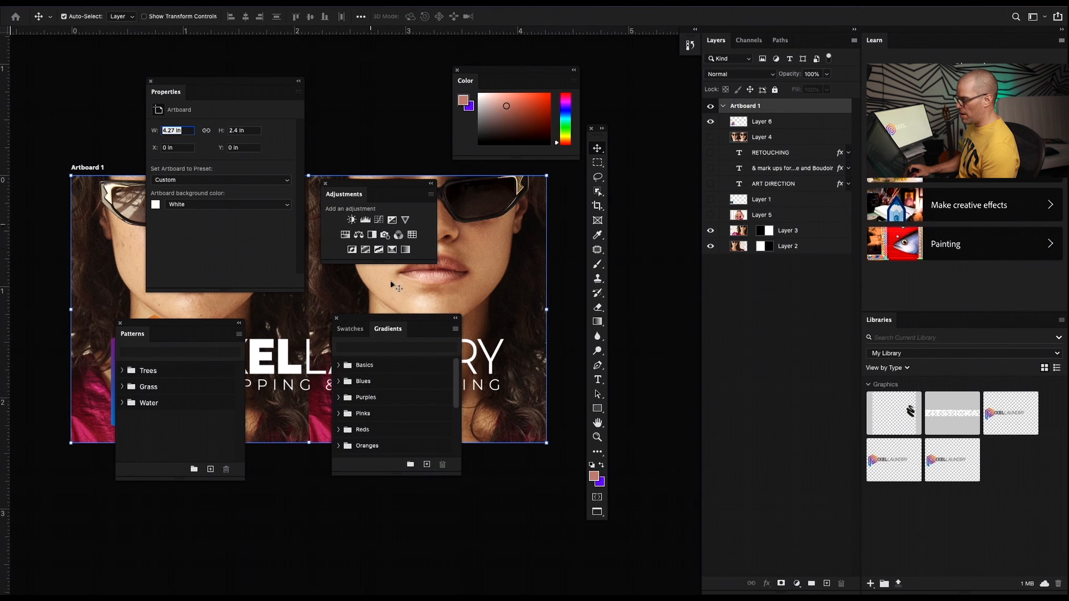
left_click_drag(349, 199, 438, 339)
left_click_drag(455, 473, 477, 490)
left_click_drag(477, 489, 496, 493)
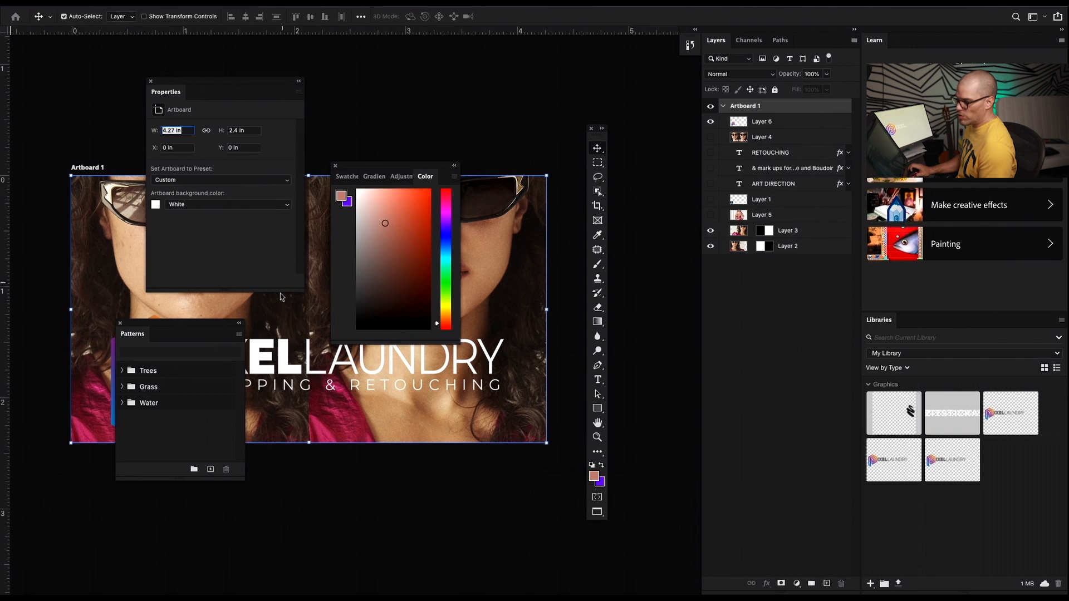
left_click_drag(166, 92, 397, 175)
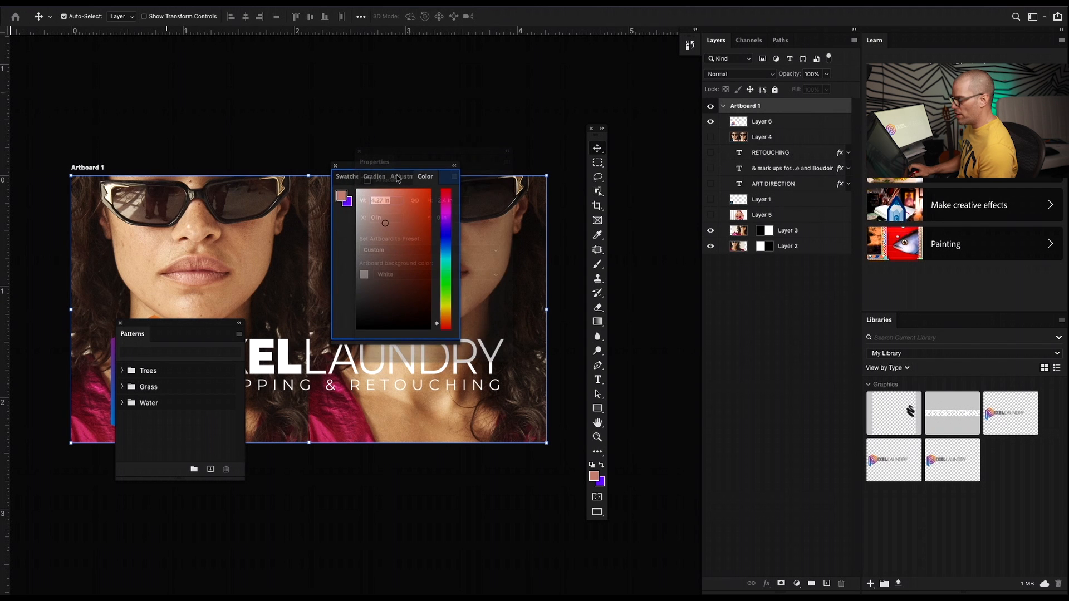
left_click_drag(141, 337, 383, 183)
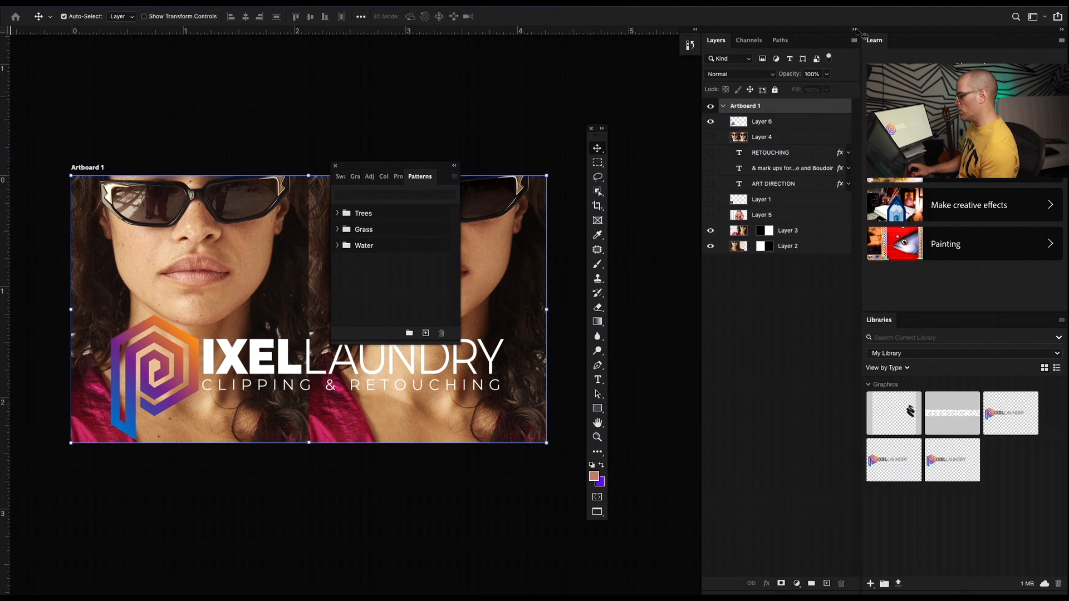
Undock the Layers, Channels, Paths and Learn panels as separate floating panels and enlarge the Paths panel.
left_click_drag(716, 42, 138, 78)
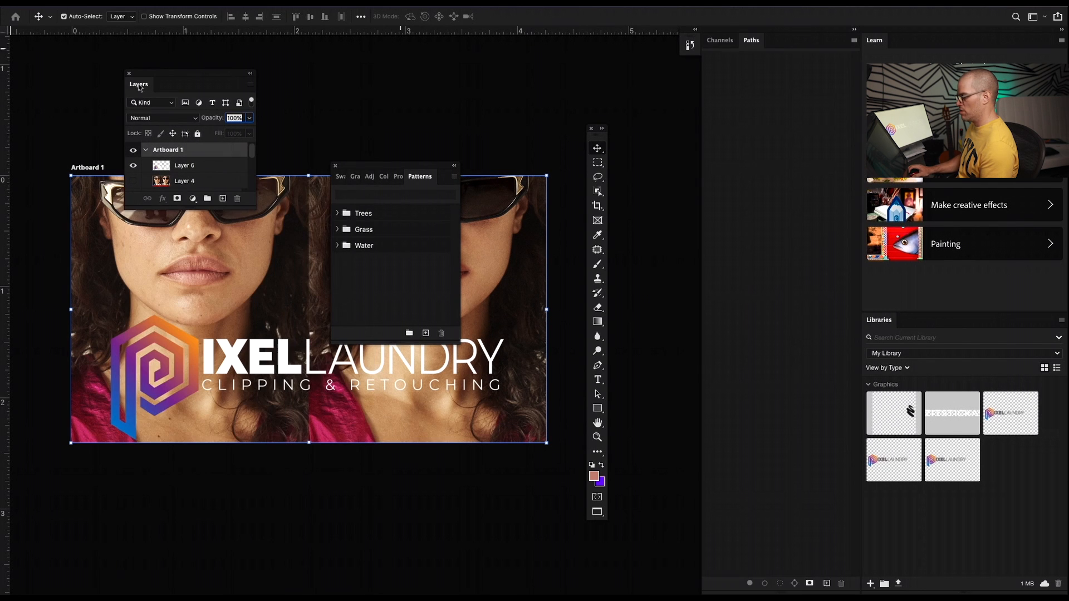
left_click_drag(718, 40, 435, 72)
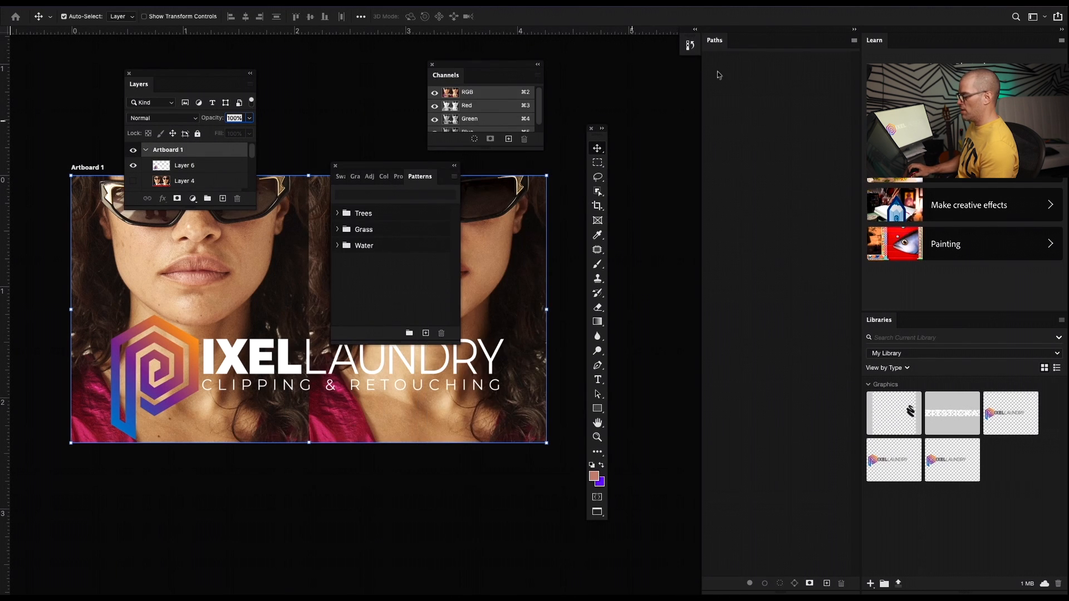
left_click_drag(716, 42, 132, 168)
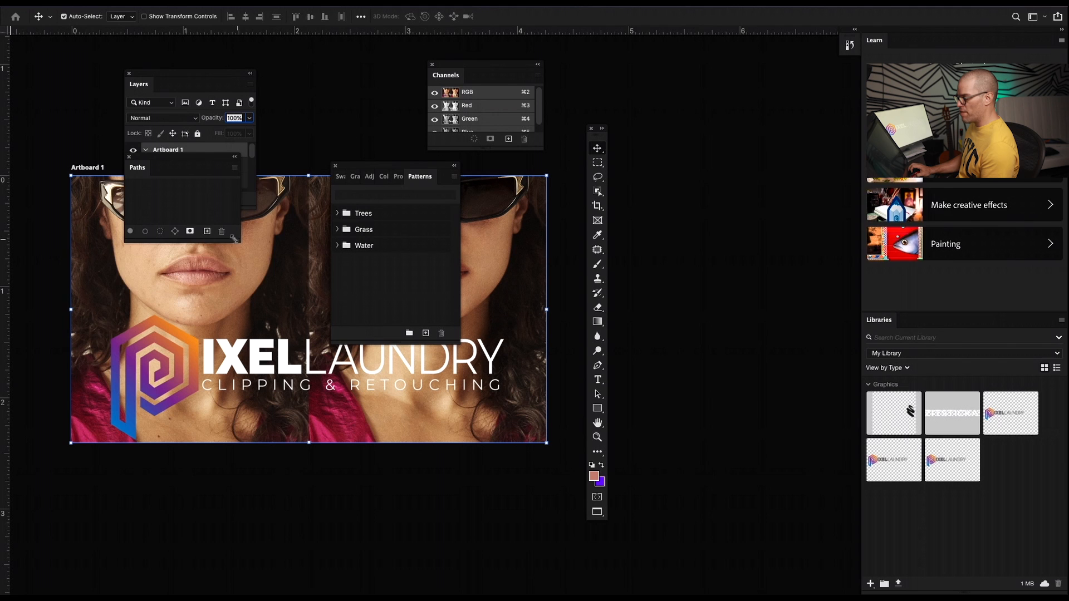
left_click_drag(240, 241, 242, 263)
left_click_drag(874, 40, 650, 100)
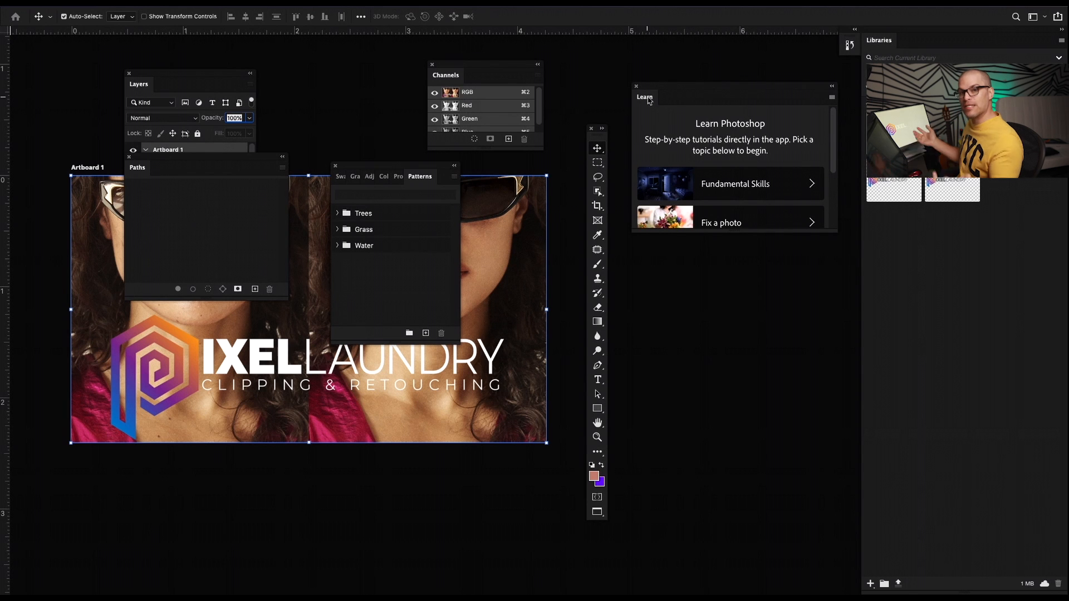
Undock the Libraries panel and close its tab group, then close the floating Learn panel.
left_click_drag(879, 40, 329, 134)
right_click(330, 132)
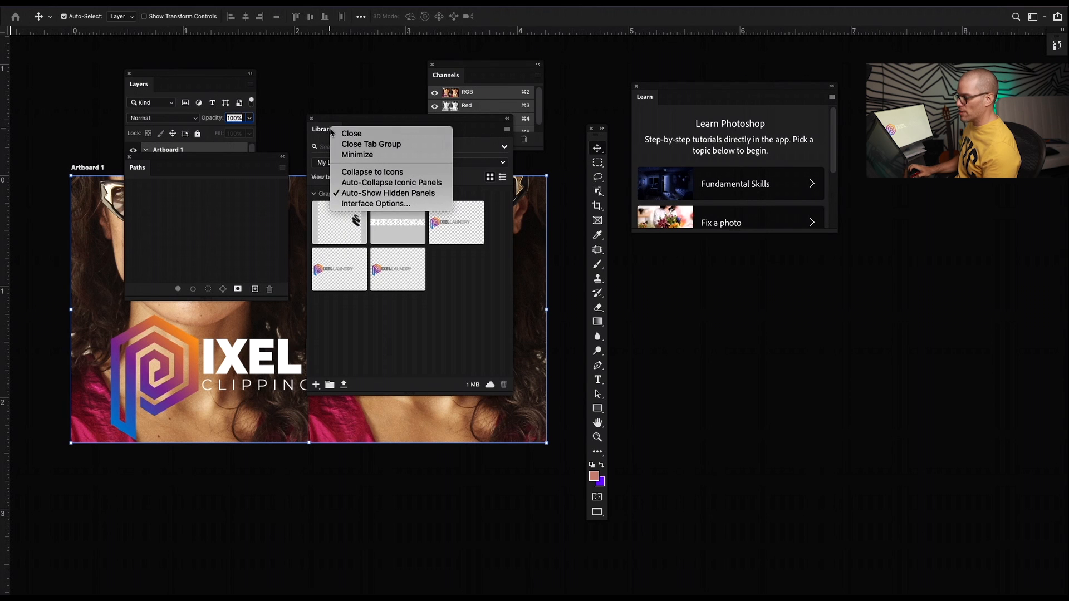
left_click(364, 144)
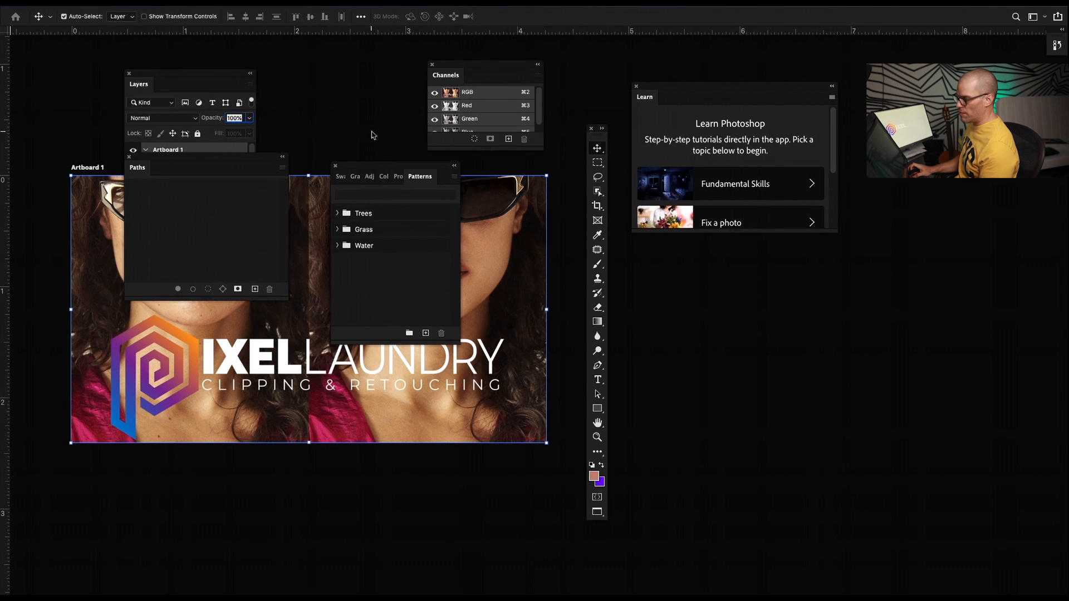
right_click(658, 100)
left_click(690, 104)
right_click(648, 101)
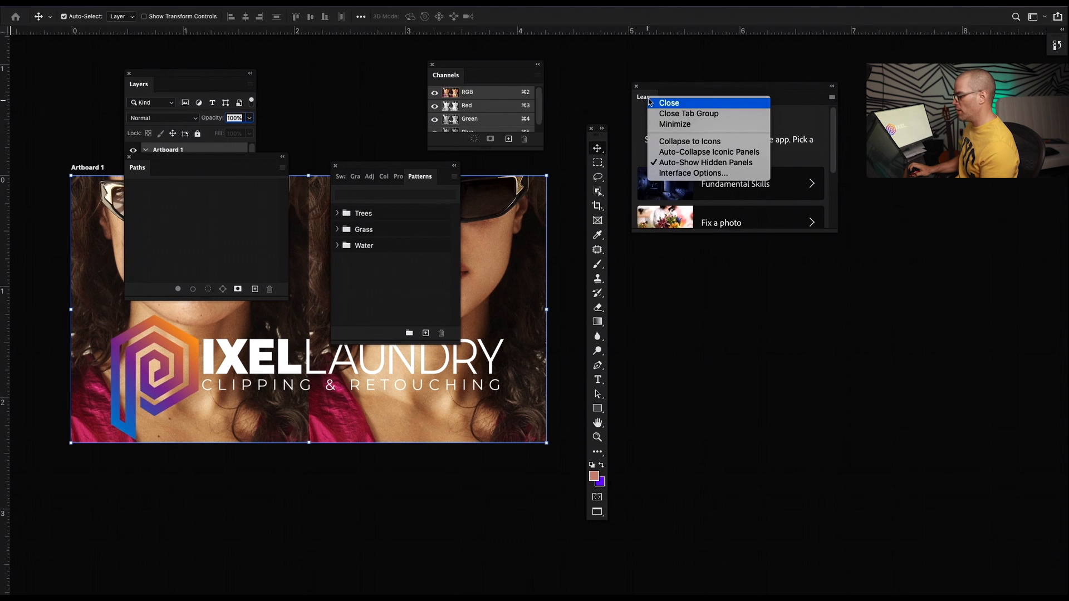
left_click(666, 104)
Show the History and Actions panels, collapse them to icons and stack them in one floating strip.
left_click(334, 4)
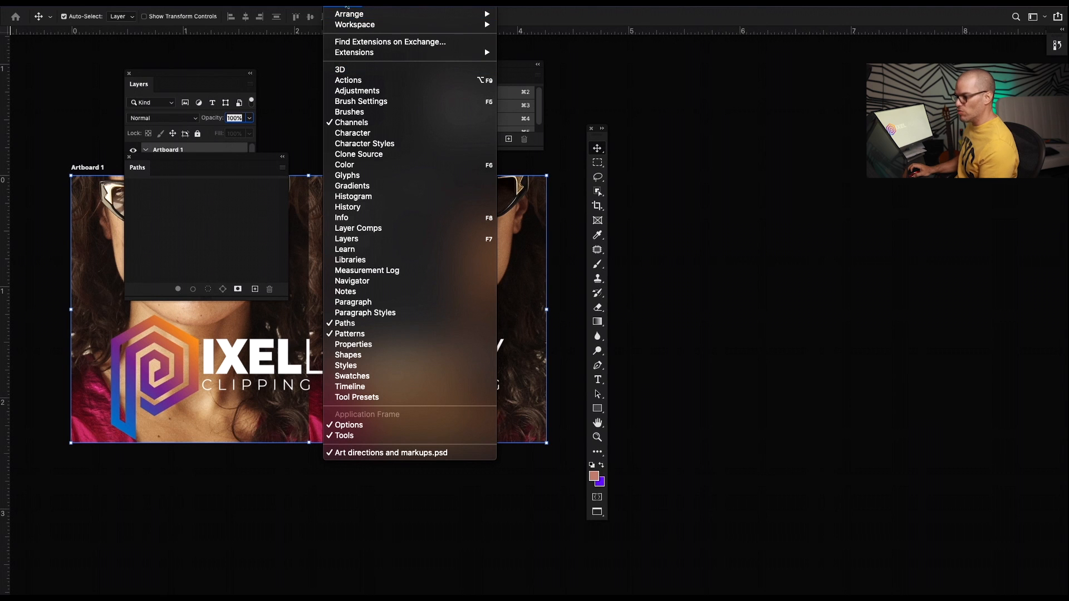
left_click(348, 206)
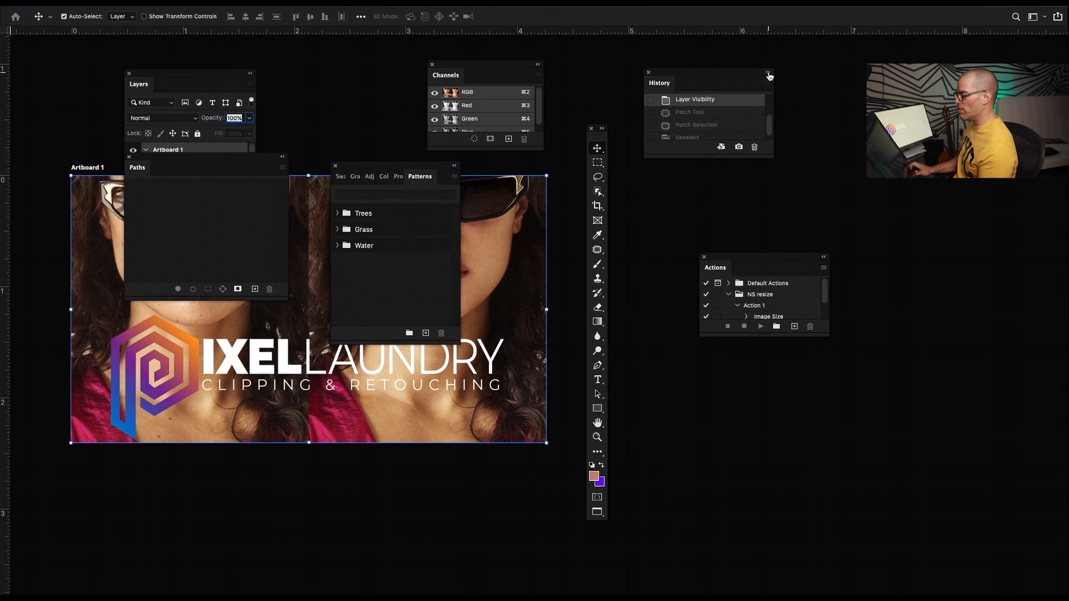
left_click(768, 73)
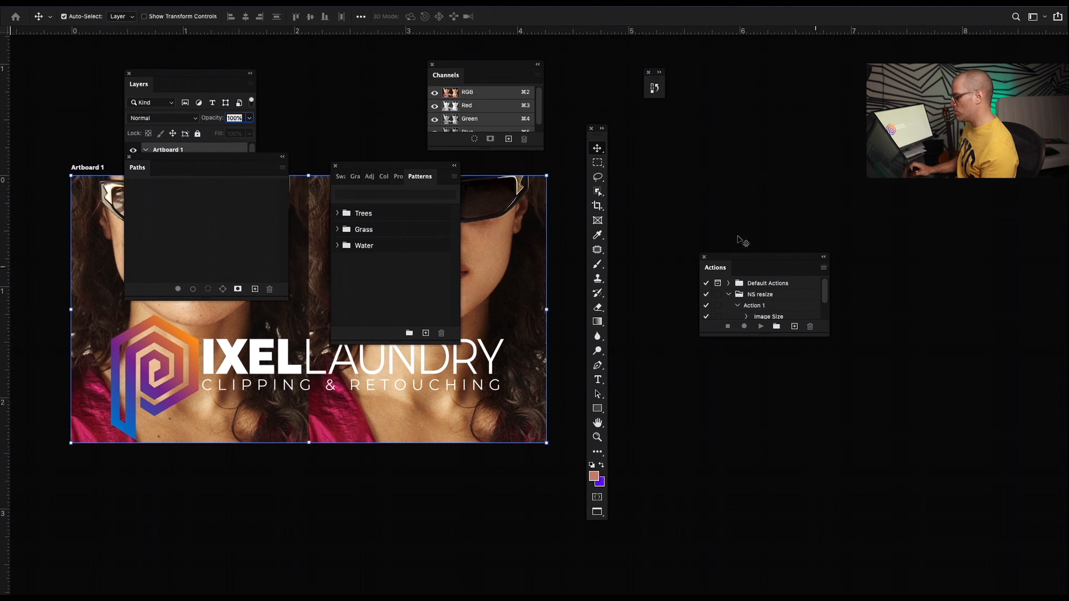
left_click_drag(833, 264, 662, 109)
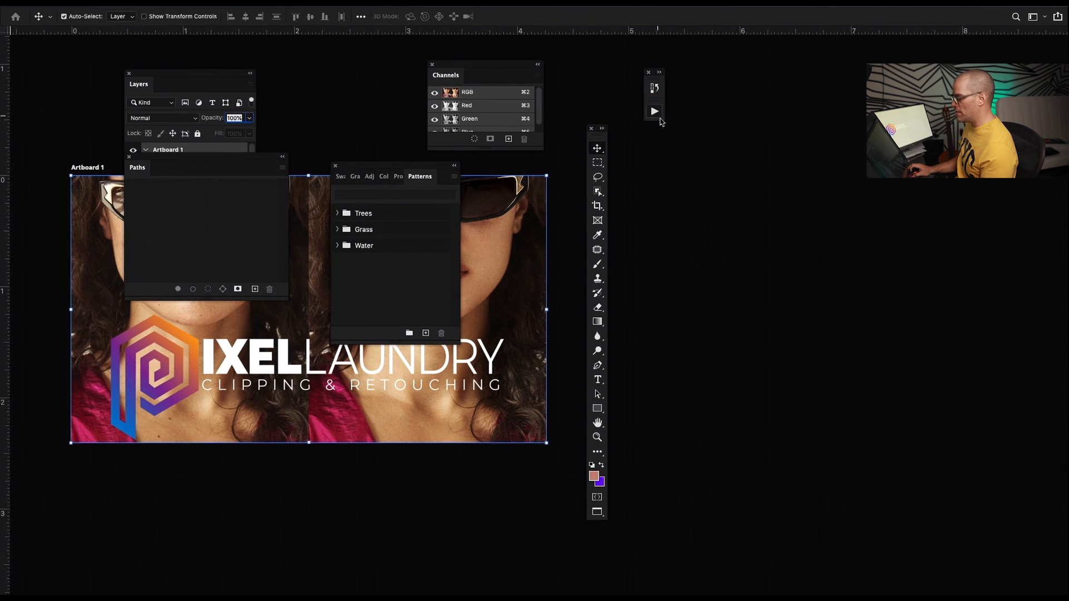
left_click(656, 113)
left_click(656, 113)
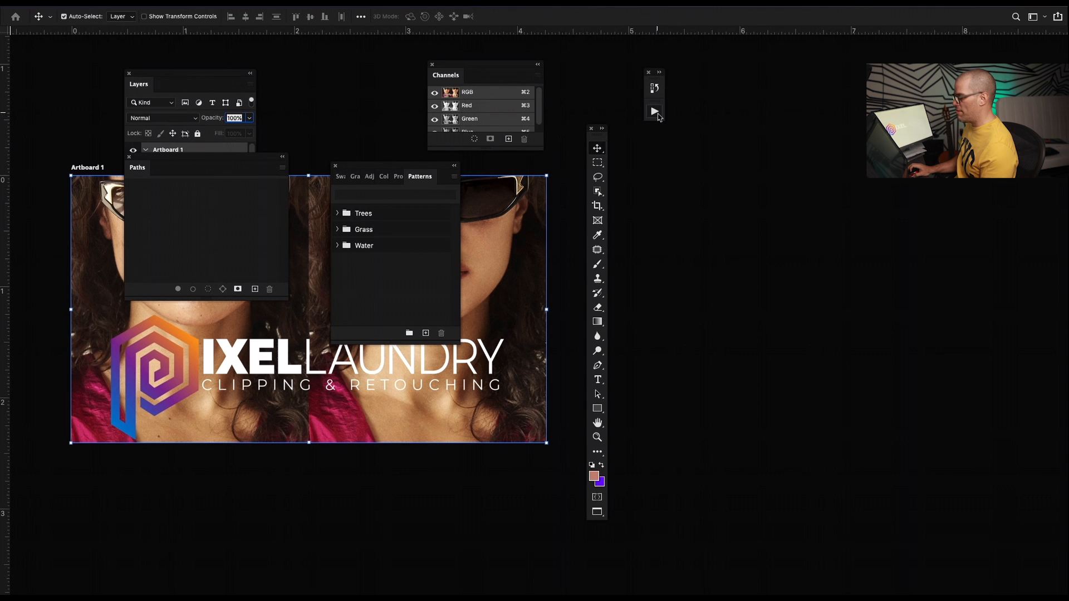
Attach the toolbar beside the History and Actions icon strip and collapse the Patterns panel group to icons without labels.
left_click_drag(600, 140, 659, 81)
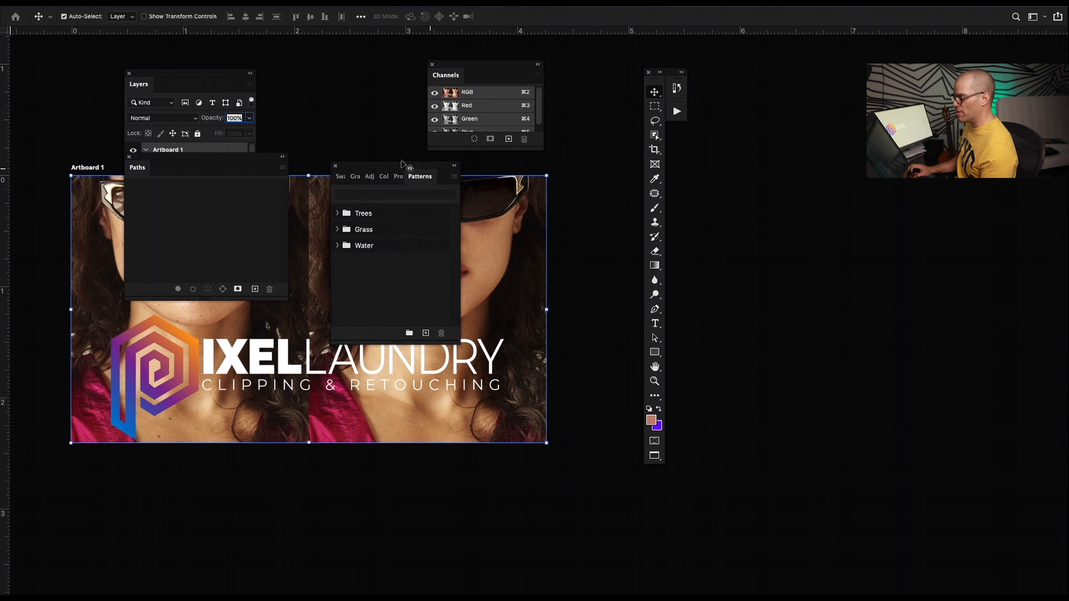
left_click_drag(459, 343, 568, 397)
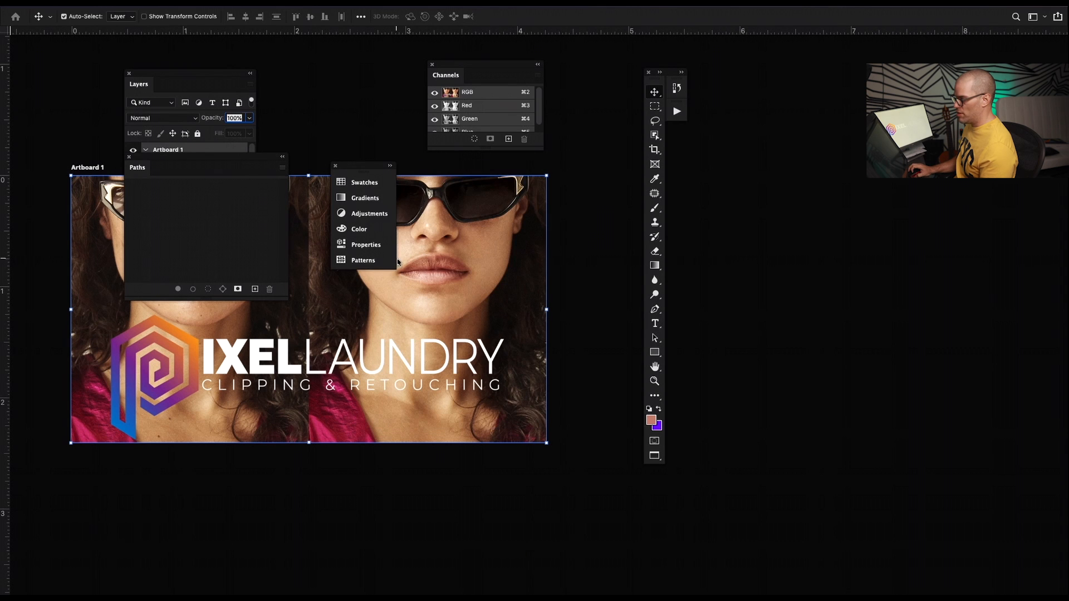
left_click_drag(396, 258, 360, 265)
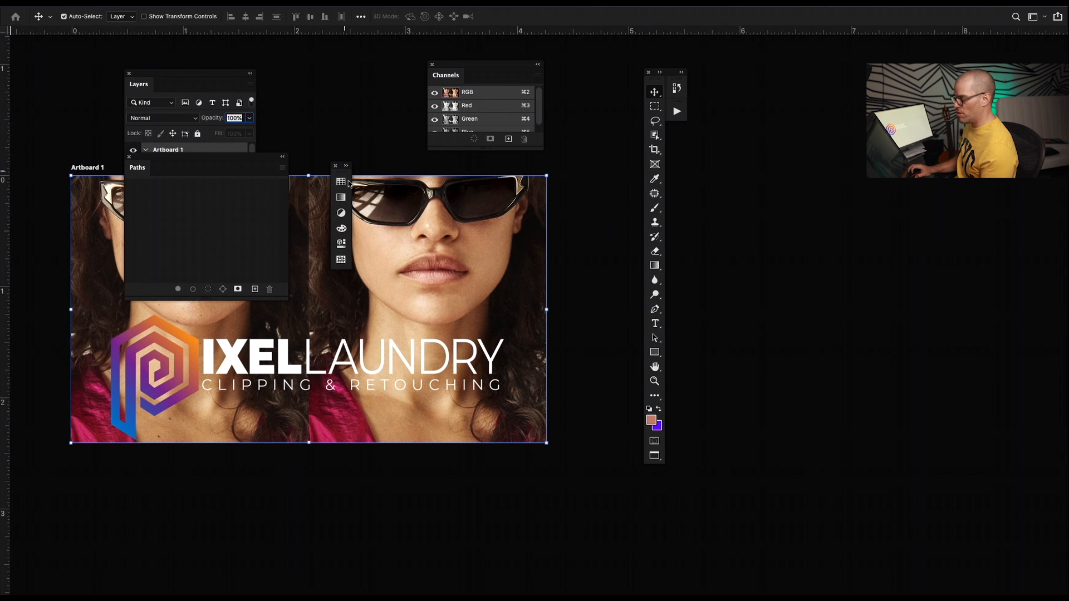
Add the collapsed panel group below the Actions icon and dock Channels as its own icon column beside the toolbar.
left_click_drag(340, 167, 686, 132)
left_click_drag(444, 68, 680, 240)
left_click(678, 236)
left_click(678, 238)
left_click_drag(676, 233, 666, 232)
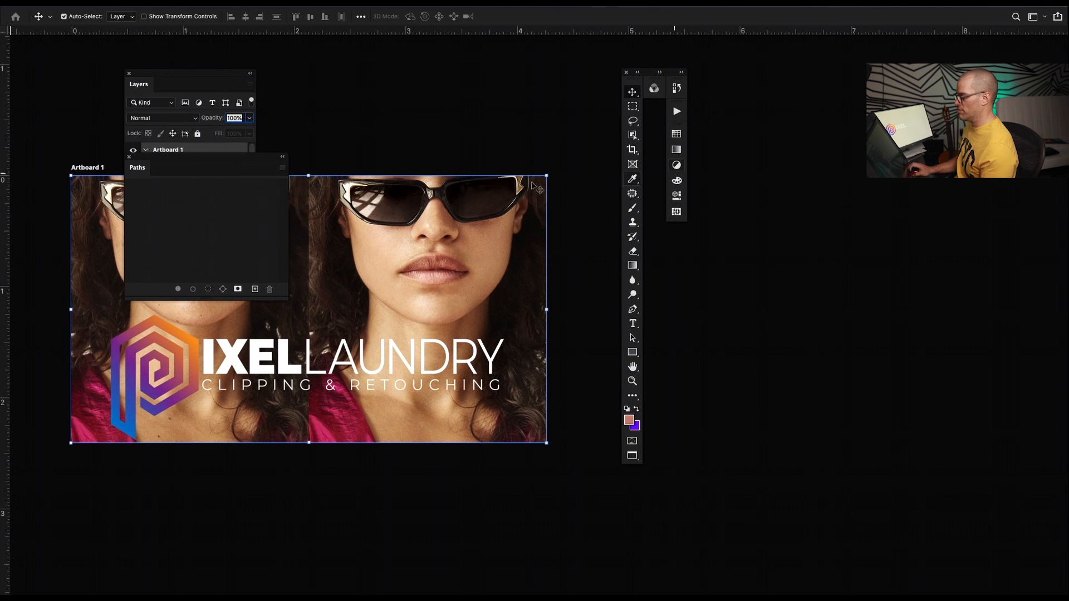
Combine the Channels and History panels in a larger floating group away from the icon columns, and move Paths clear of Layers.
left_click(655, 89)
left_click_drag(550, 86, 857, 150)
left_click_drag(655, 89, 858, 167)
left_click_drag(902, 221, 895, 299)
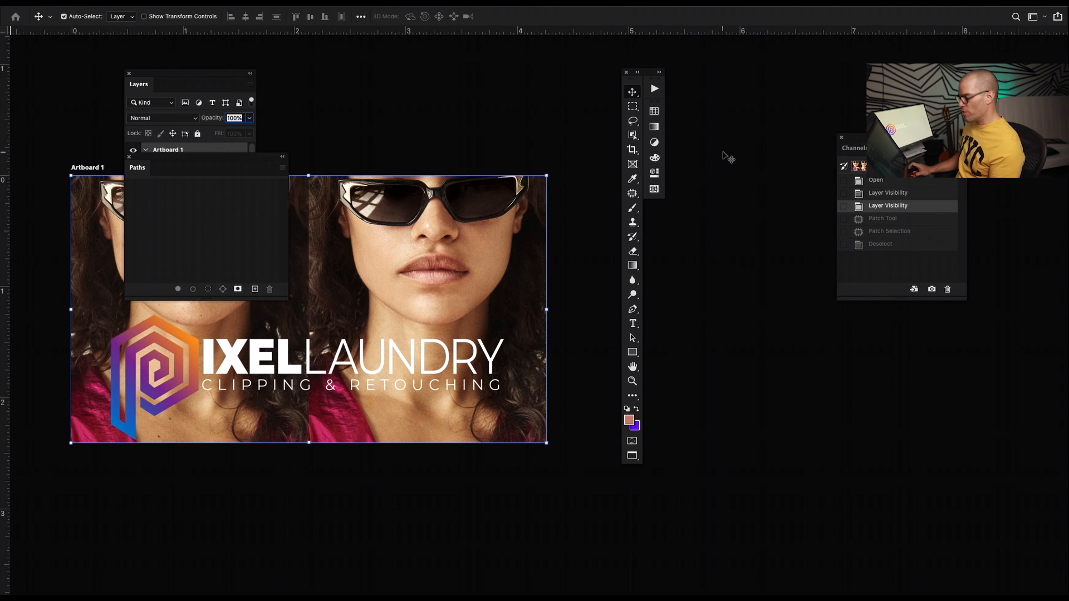
left_click_drag(208, 173, 400, 267)
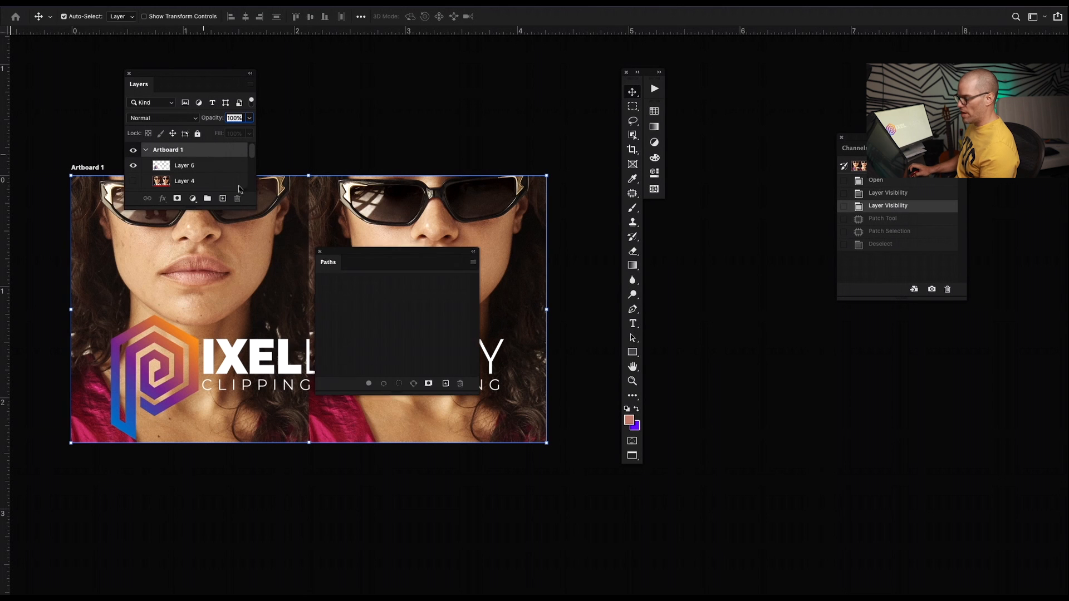
Switch to the preset Photography workspace, then to the Graphic and Web workspace.
left_click(342, 2)
mouse_move(384, 26)
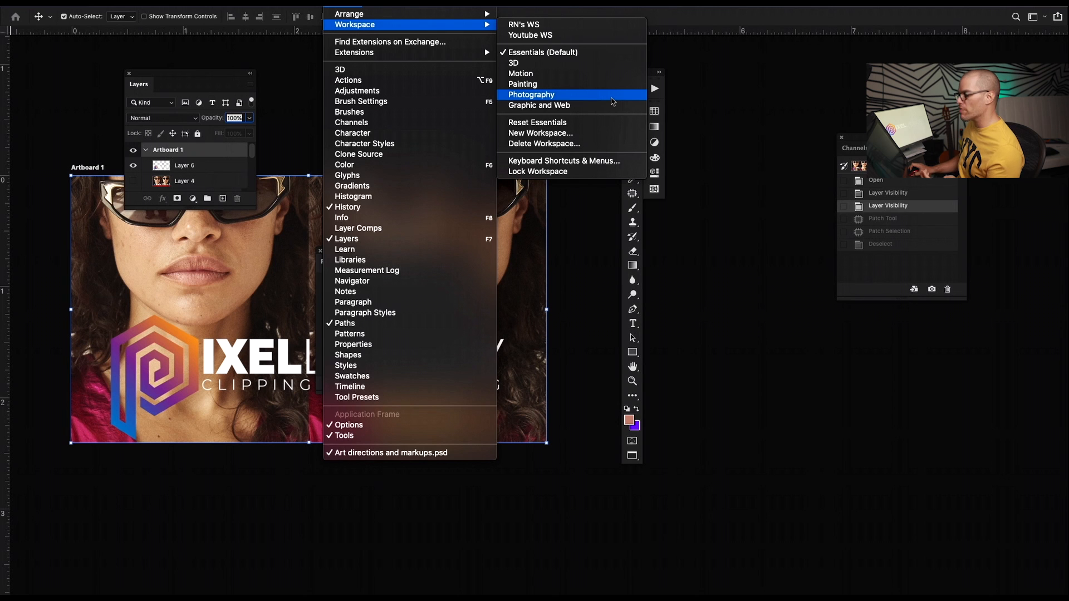
left_click(612, 99)
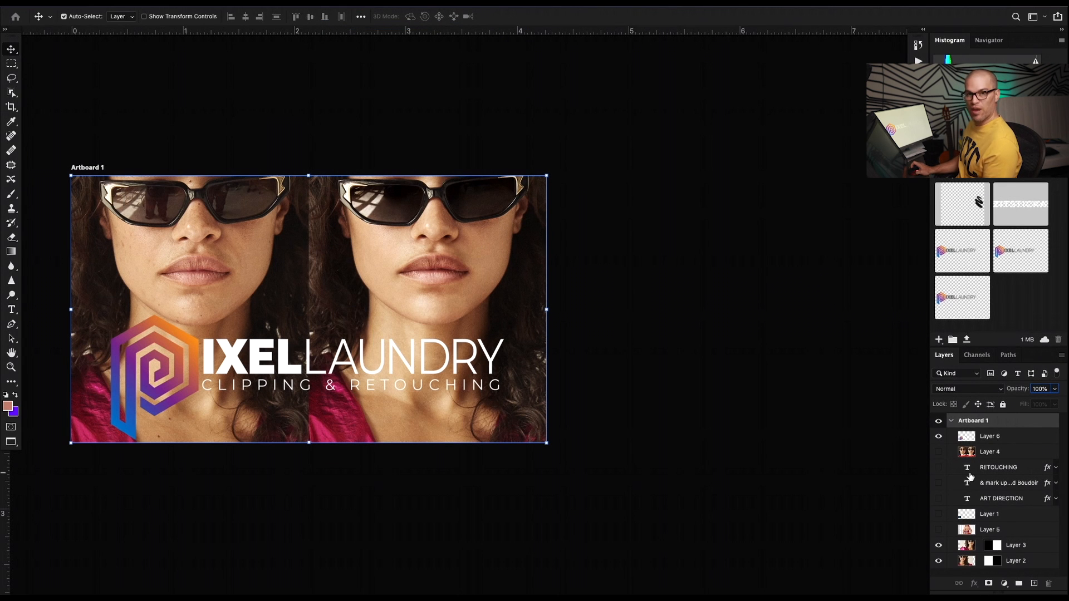
left_click(343, 2)
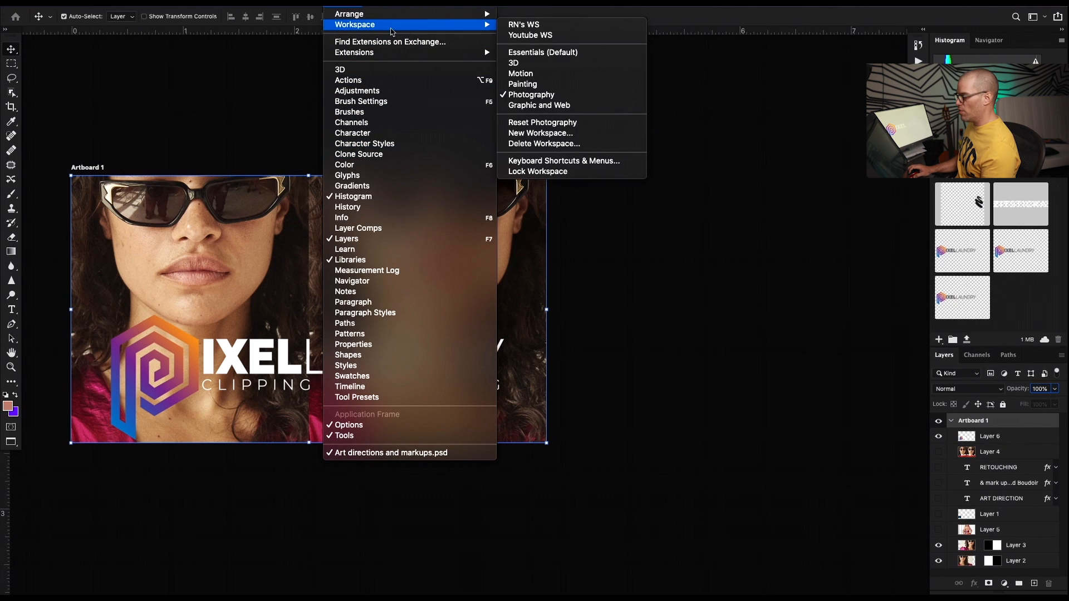
left_click(554, 106)
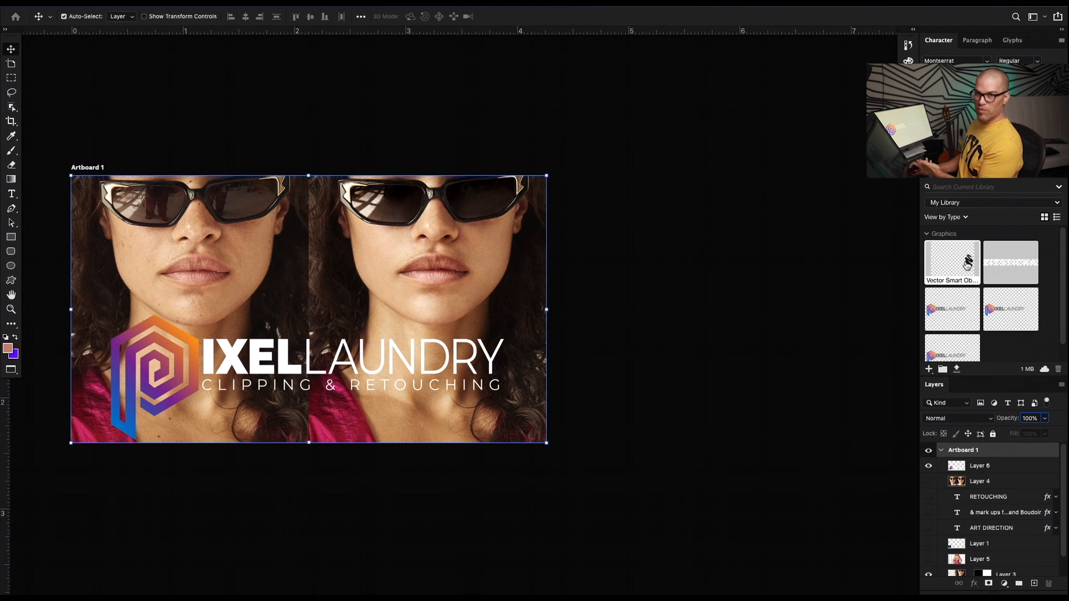
Widen the docked column holding the Character, Libraries and Layers panels, and open and dismiss the help search.
left_click_drag(920, 237, 762, 237)
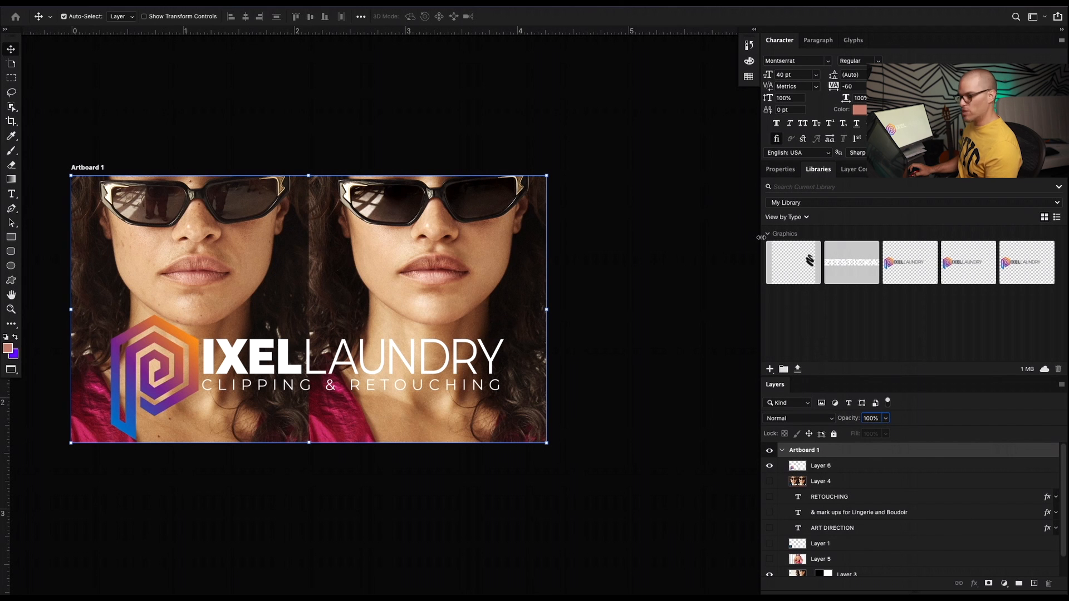
key("super+shift+slash")
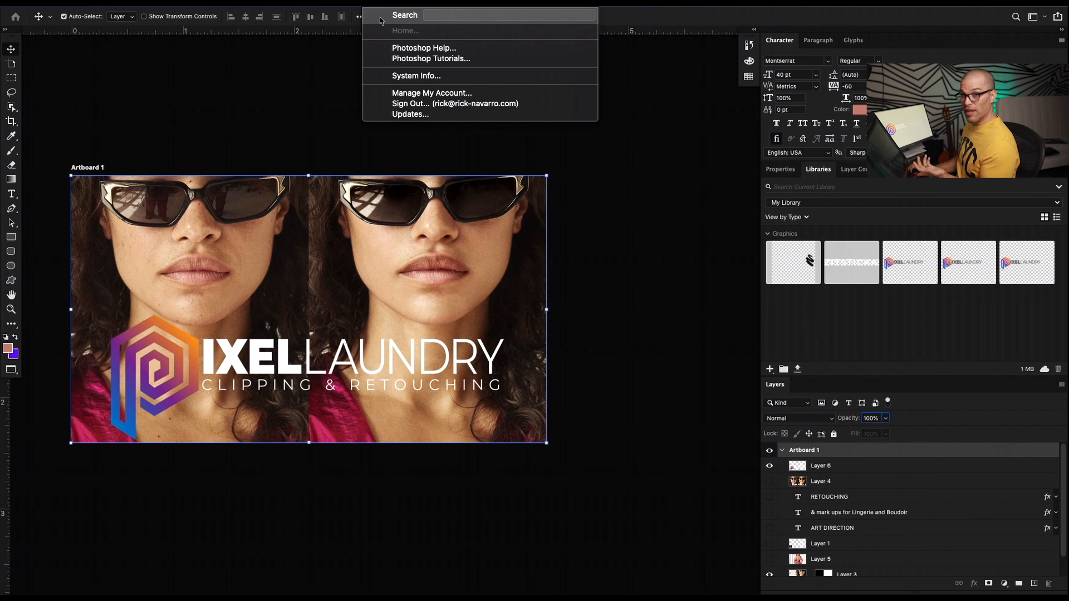
key("Escape")
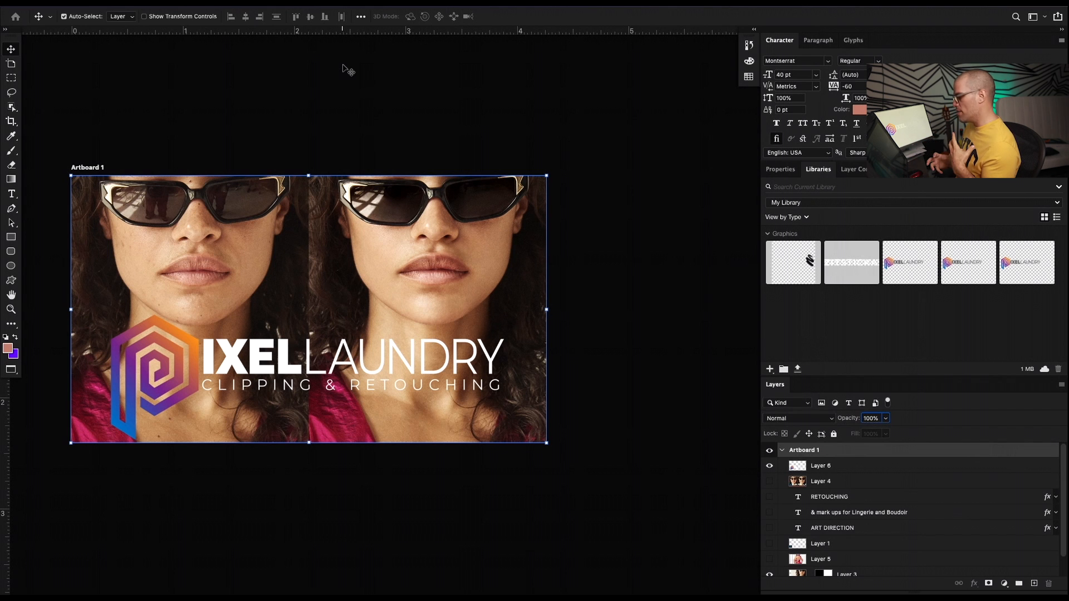
left_click(343, 2)
mouse_move(390, 25)
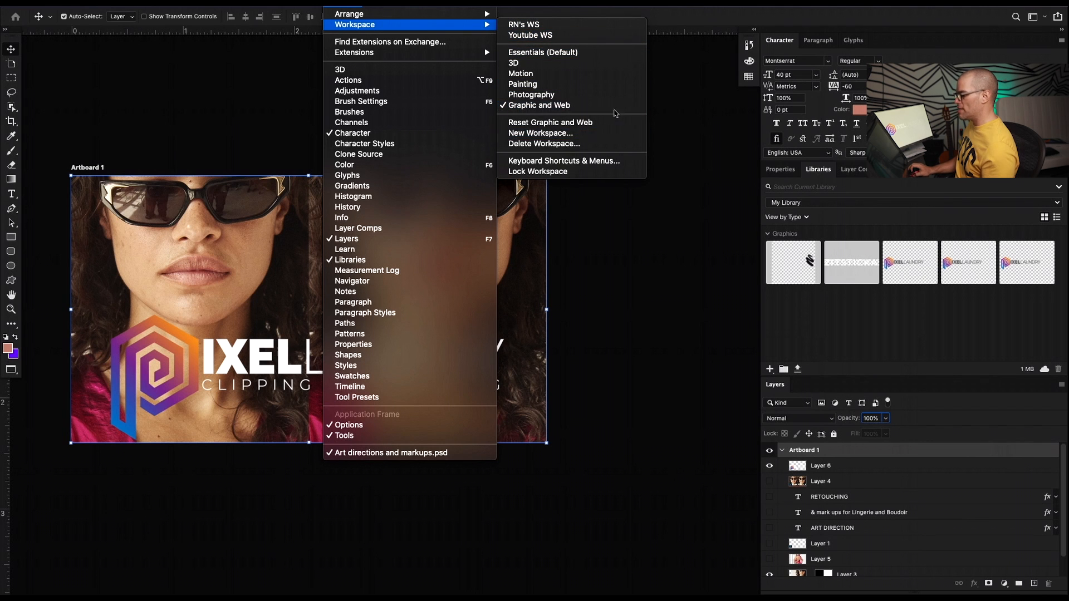
left_click(671, 170)
left_click(382, 4)
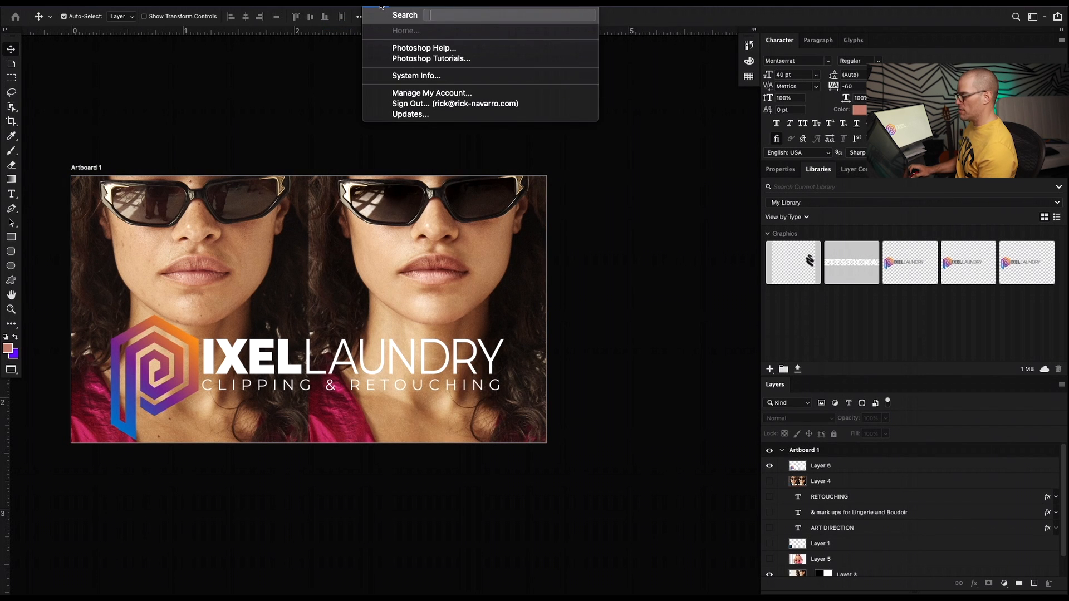
key("Escape")
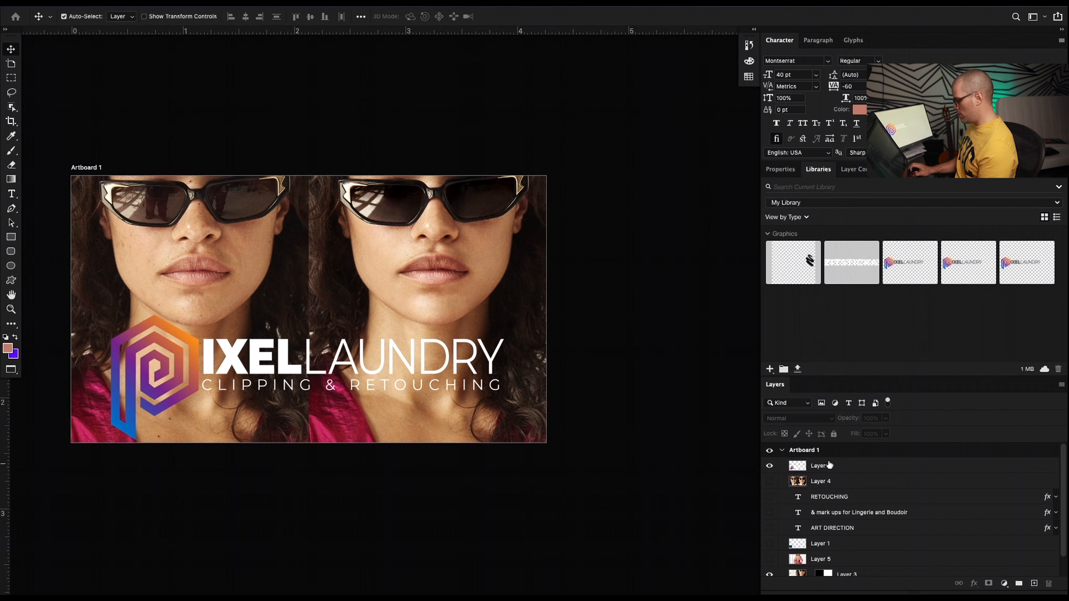
Float the Layers and Character panels over the canvas, and show the Swatches, History and Adjustments panels.
left_click_drag(775, 384, 357, 126)
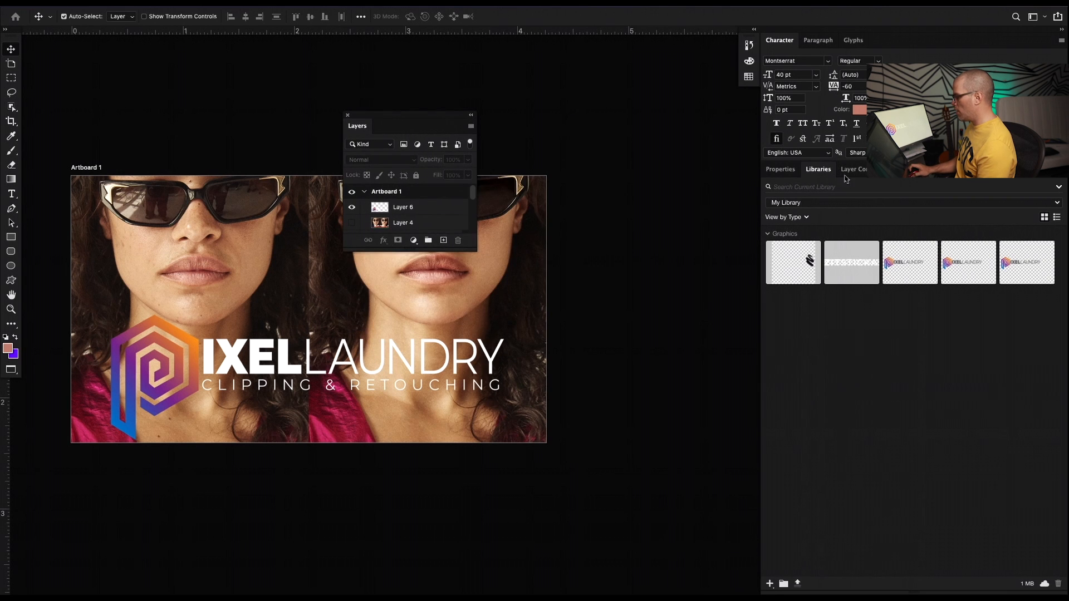
left_click_drag(788, 47, 536, 157)
left_click(346, 3)
left_click(353, 376)
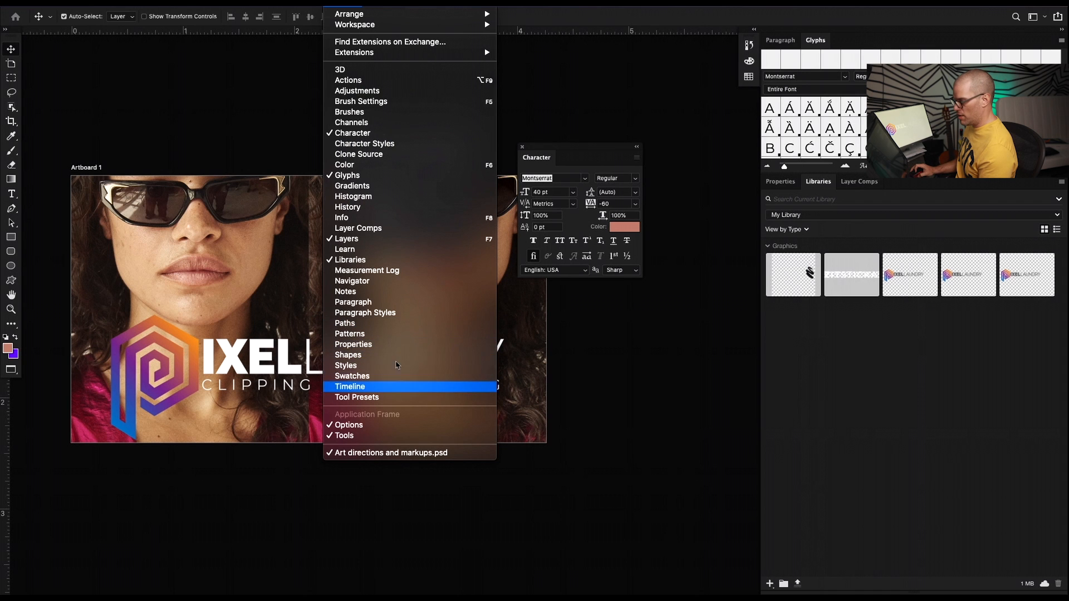
left_click(348, 207)
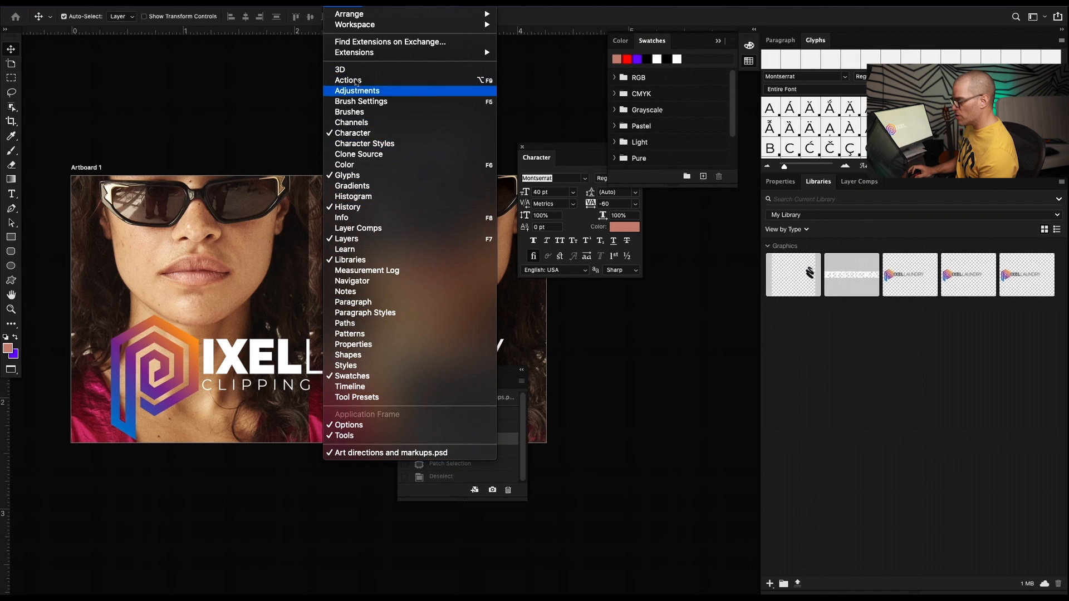
left_click(357, 91)
left_click(545, 89)
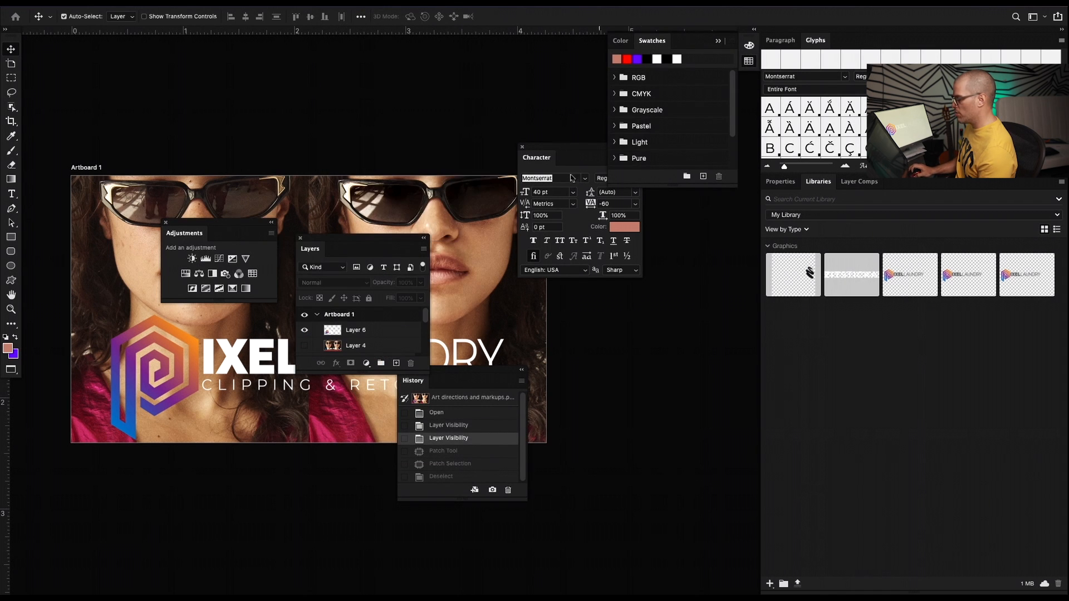
Move the floating Character panel clear, and close the Color/Swatches and Paragraph/Glyphs tab groups.
left_click_drag(526, 158, 371, 90)
right_click(647, 45)
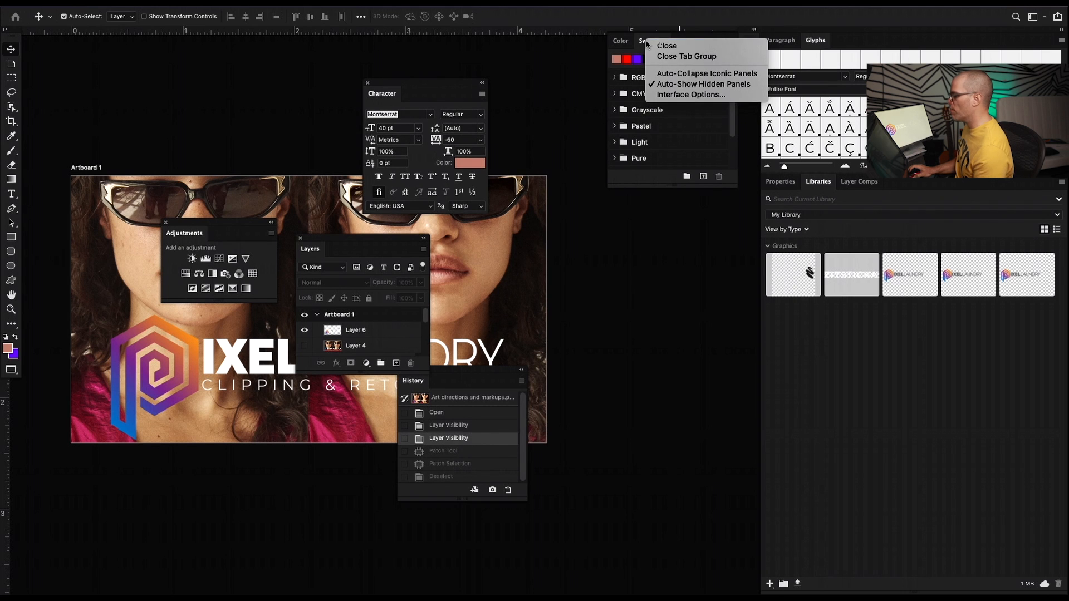
left_click(677, 57)
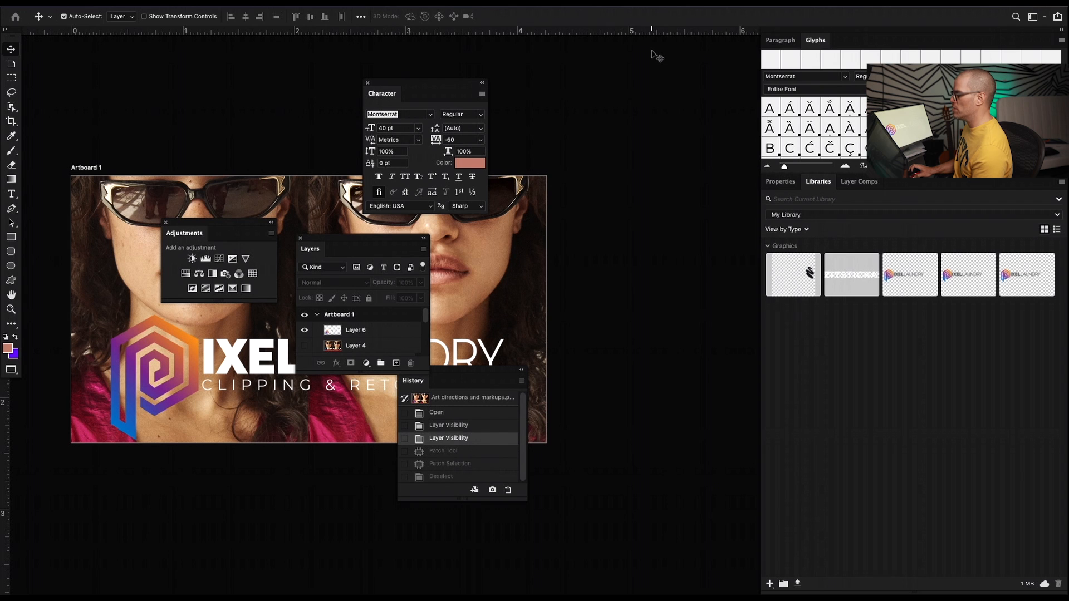
left_click(784, 40)
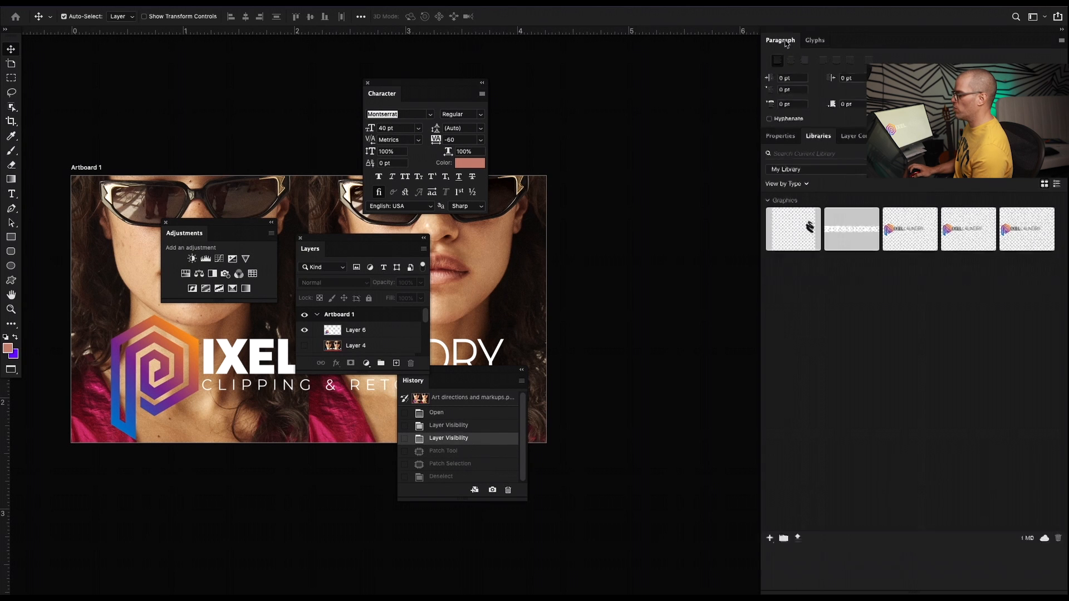
right_click(785, 40)
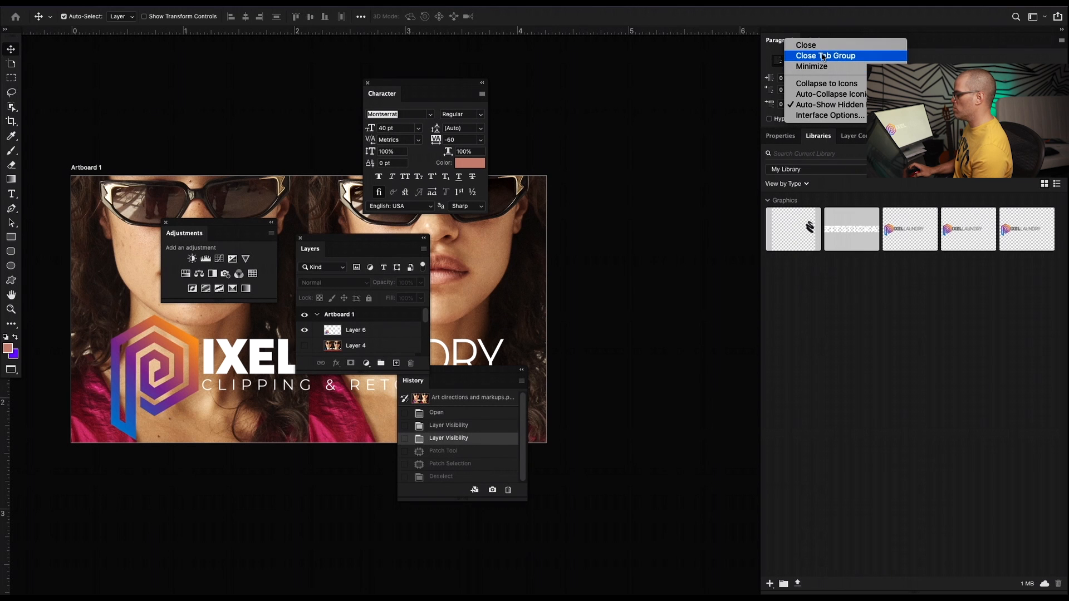
left_click(959, 50)
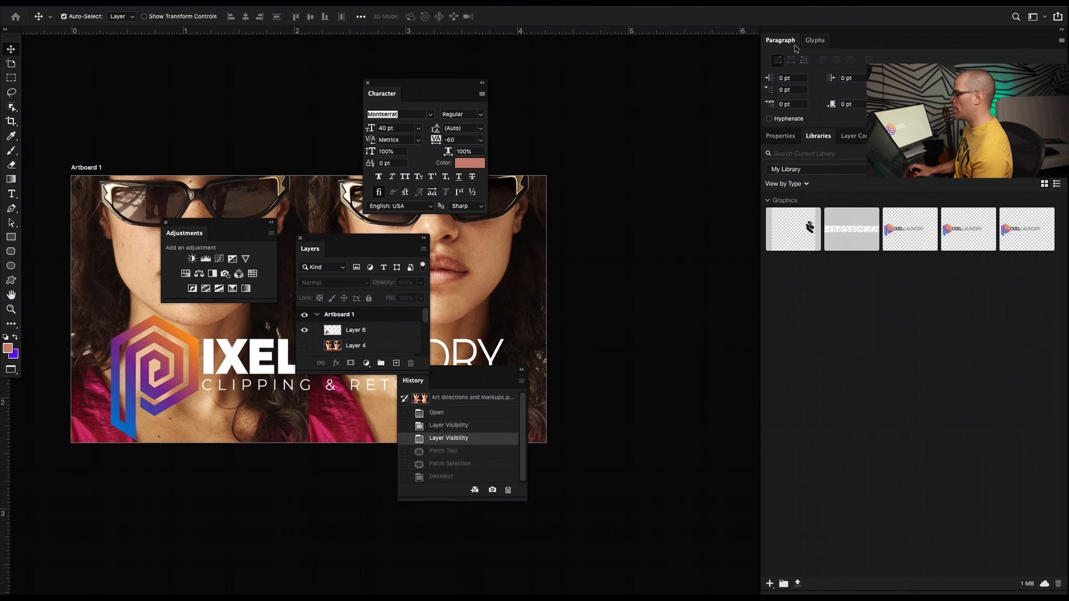
right_click(813, 42)
left_click(831, 55)
Float the Properties, Libraries and Layer Comps group with Libraries as its last tab, and attach Character above it.
left_click_drag(789, 31, 682, 56)
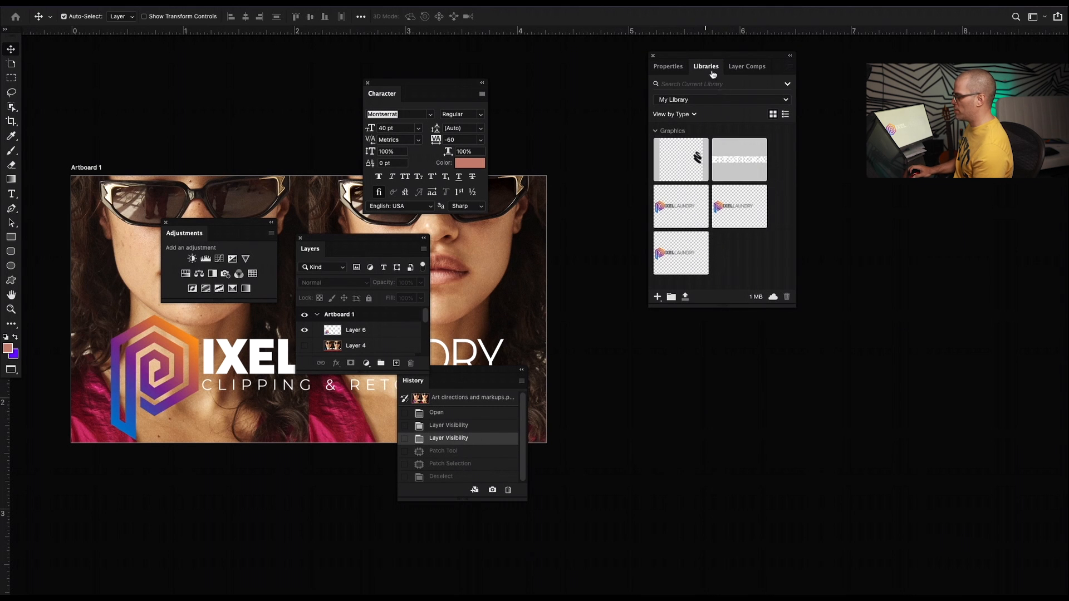
mouse_move(707, 66)
left_mouse_down()
mouse_move(724, 175)
mouse_move(752, 78)
mouse_move(724, 58)
left_mouse_up()
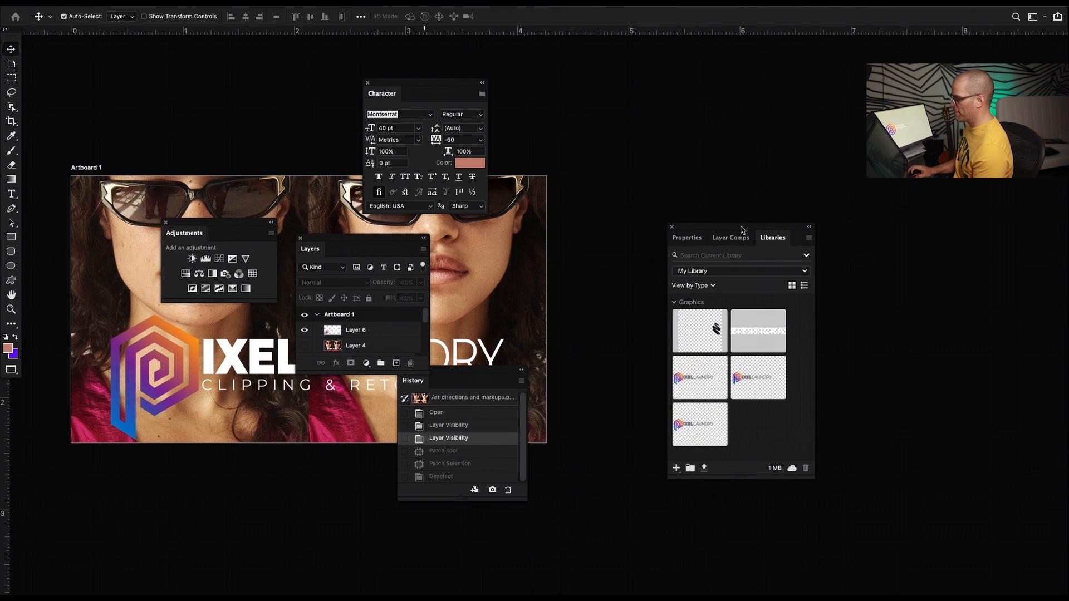
left_click_drag(429, 88, 739, 82)
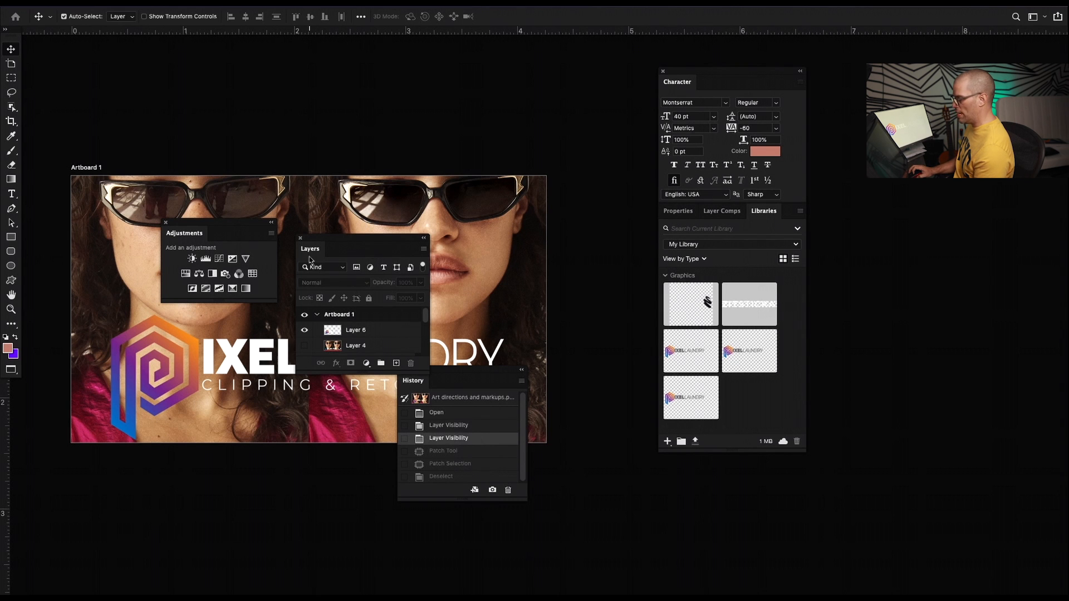
Add Layers, Adjustments and History as tabs beside Character, and close the Properties, Layer Comps and Libraries group below.
left_click_drag(310, 249, 711, 82)
left_click_drag(184, 233, 758, 85)
left_click_drag(462, 380, 758, 85)
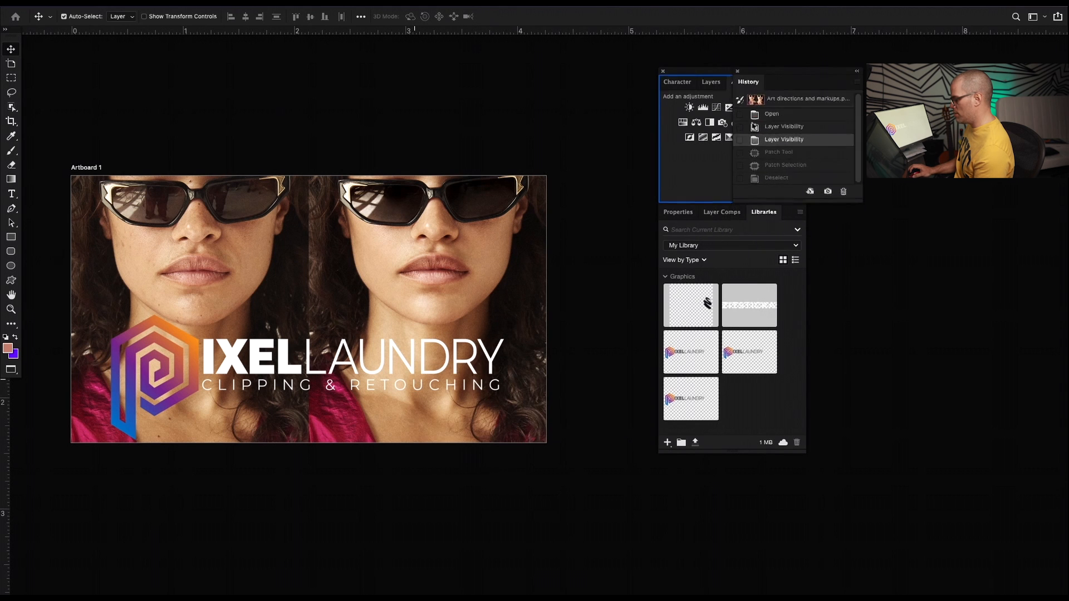
right_click(681, 212)
left_click(696, 226)
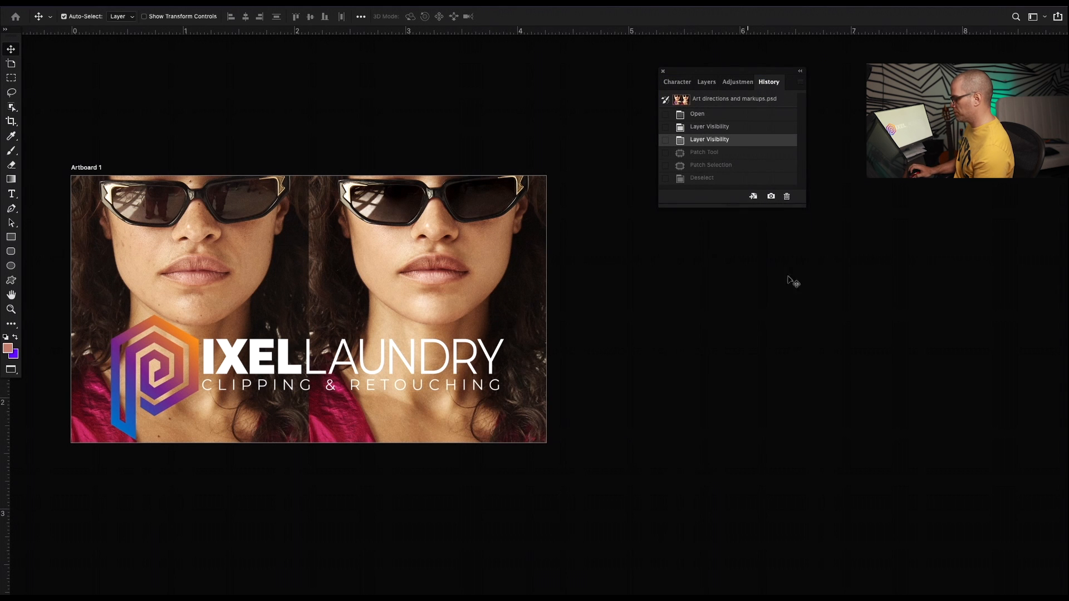
Lengthen the panel group, split Character off as a floating panel, and combine Layers and Adjustments in their own floating group.
left_click_drag(731, 206, 731, 569)
left_click_drag(677, 82, 346, 117)
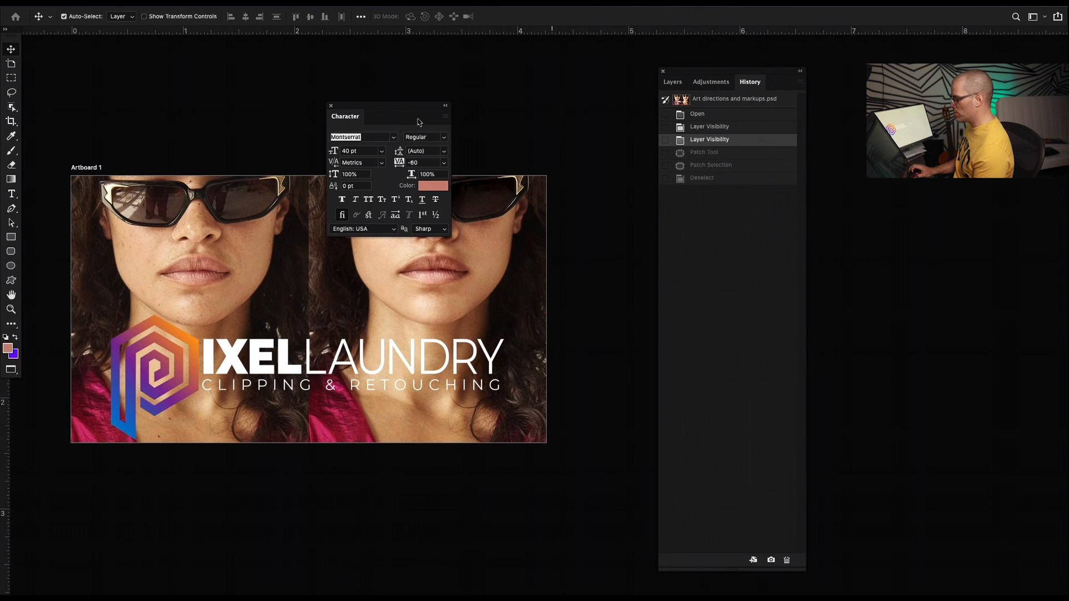
left_click_drag(672, 82, 519, 100)
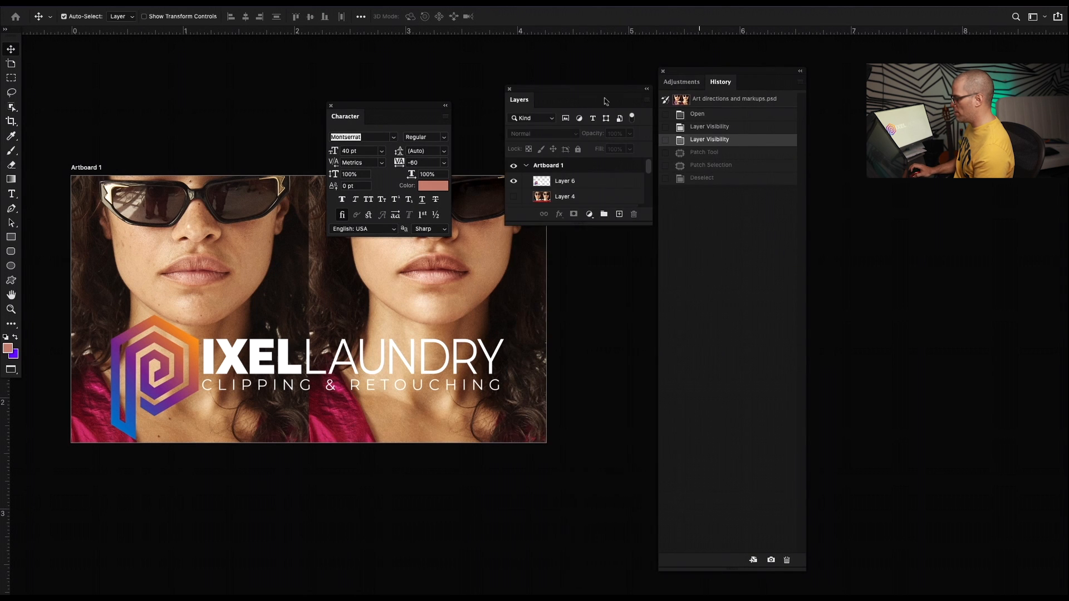
left_click_drag(687, 87, 557, 100)
Show the Paths panel next to History, and shorten their floating group and move it slightly lower.
left_click(348, 3)
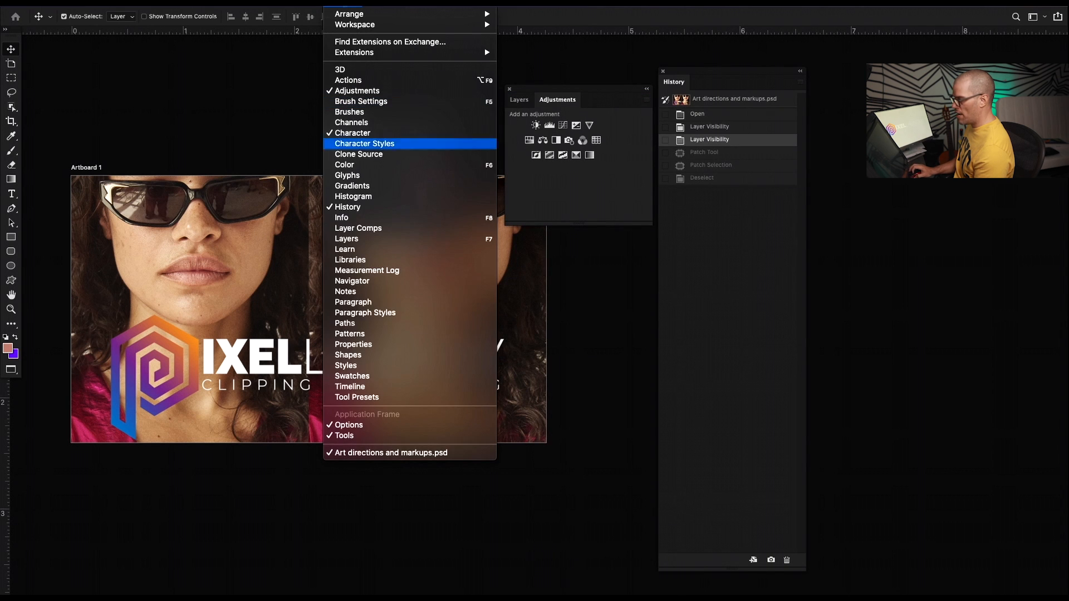
left_click(430, 323)
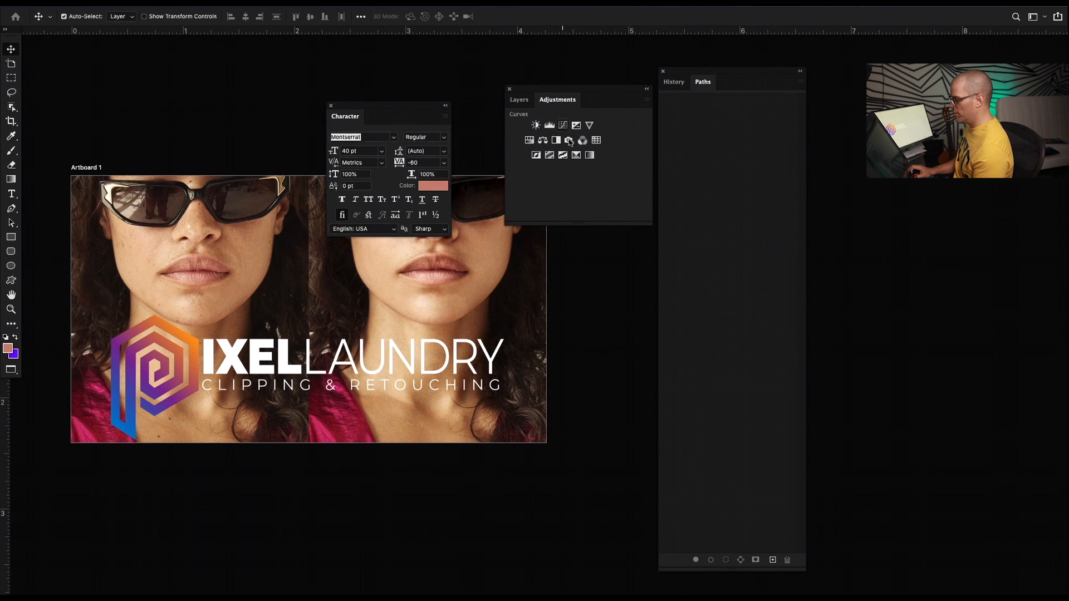
left_click(674, 82)
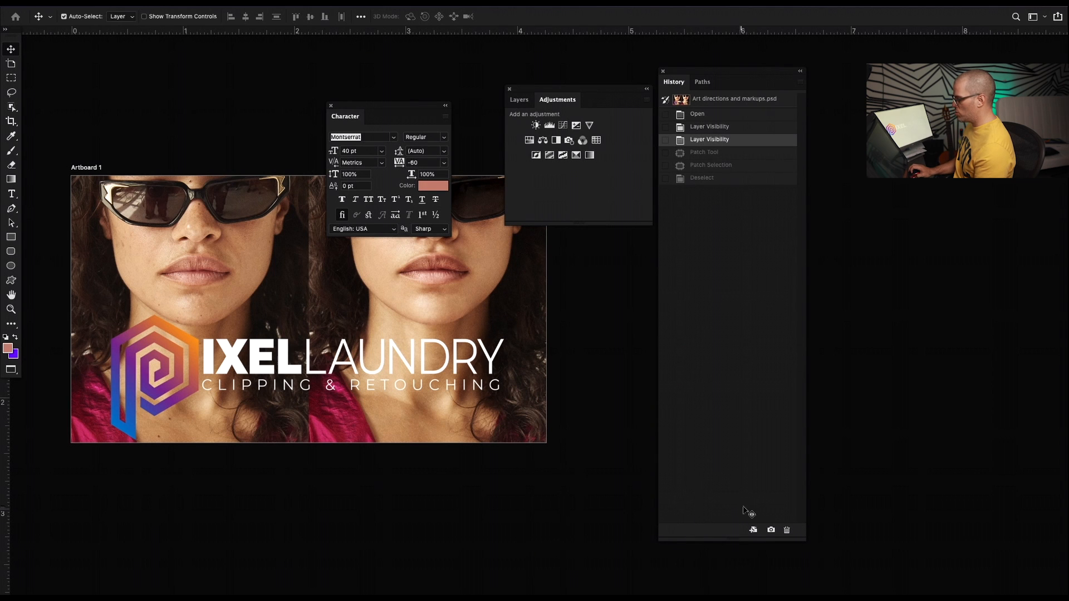
left_click_drag(733, 538, 736, 479)
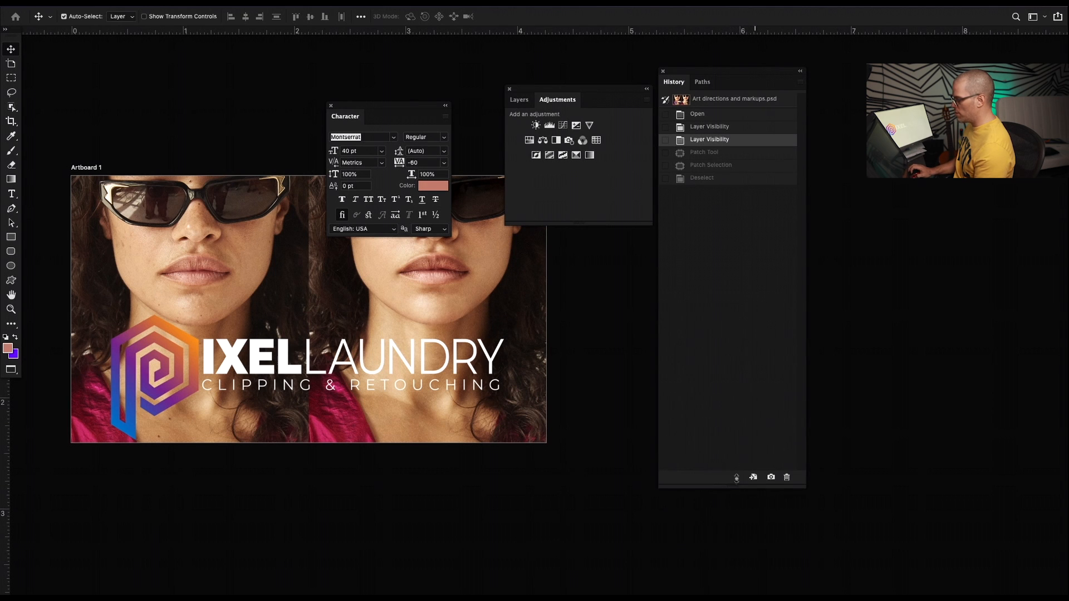
left_click_drag(726, 73, 728, 102)
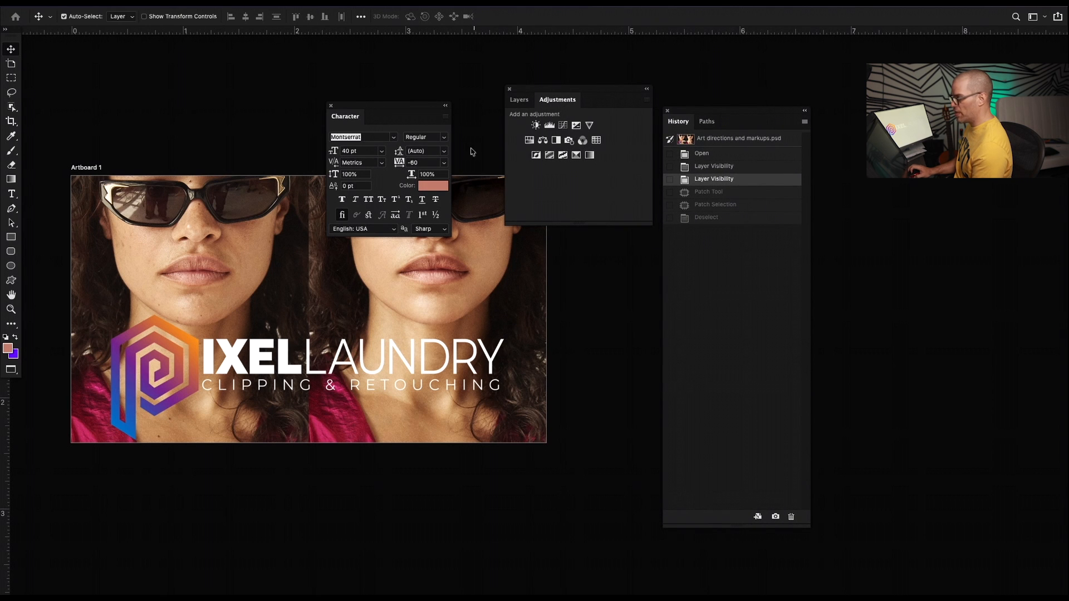
Bring Layers to the front of its group, move the group up, and add Character as a third tab.
left_click(519, 100)
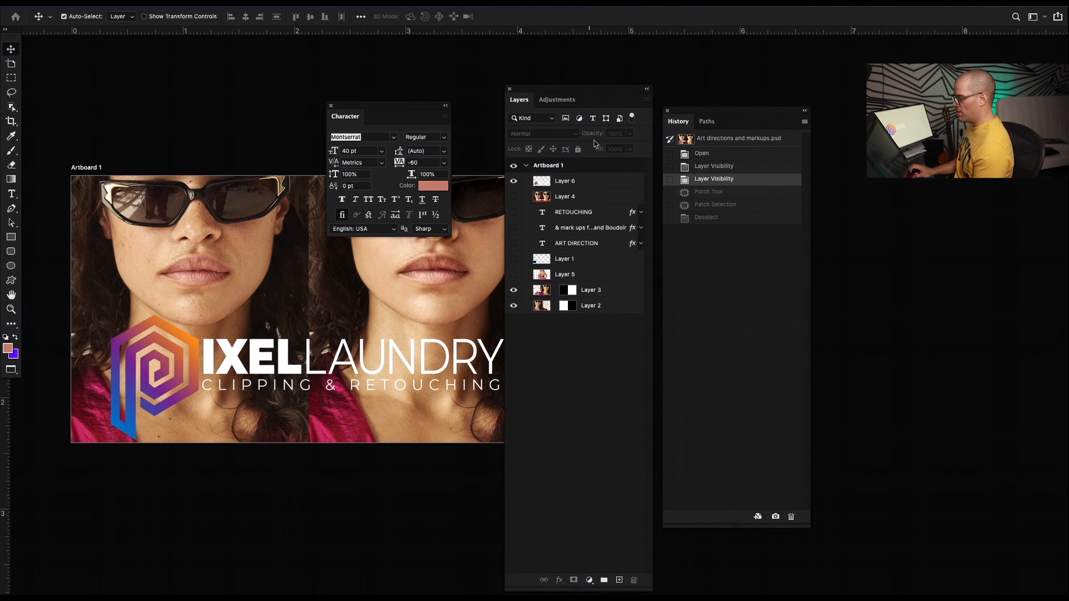
left_click_drag(587, 88, 577, 68)
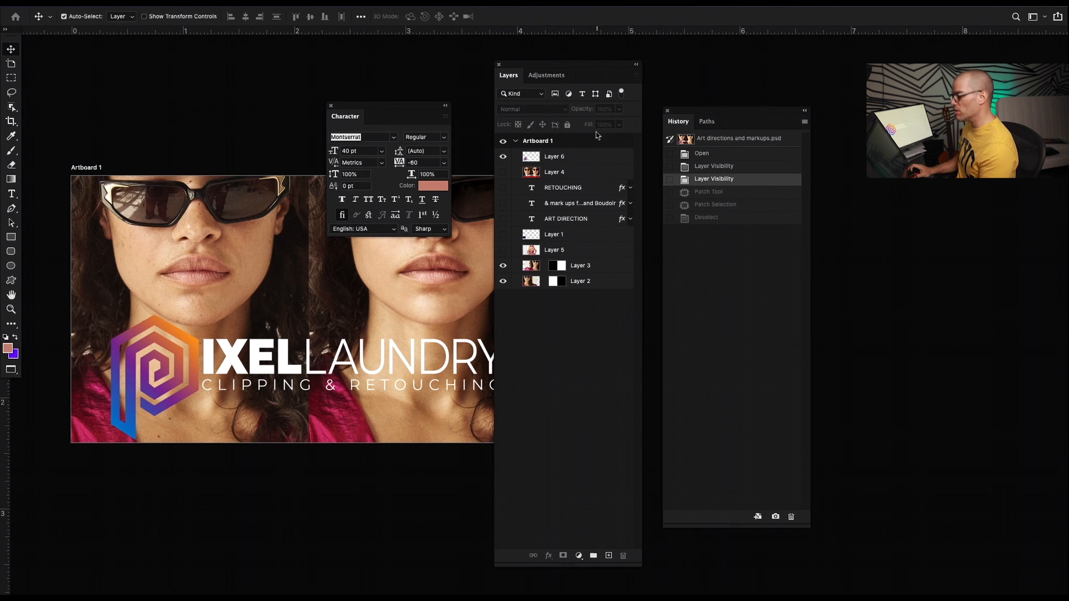
left_click_drag(344, 108, 570, 106)
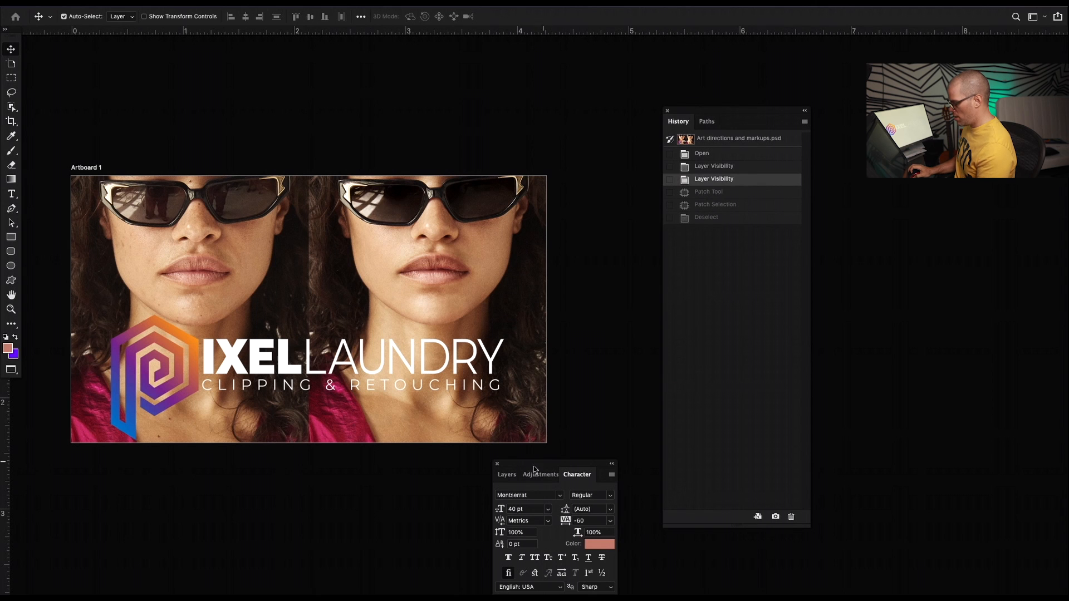
Attach the Layers, Adjustments and Character group beneath History and Paths, and move the stack to the workspace edge beyond the artboard.
left_click_drag(545, 465, 725, 530)
left_click_drag(733, 461, 739, 263)
left_click_drag(746, 111, 994, 12)
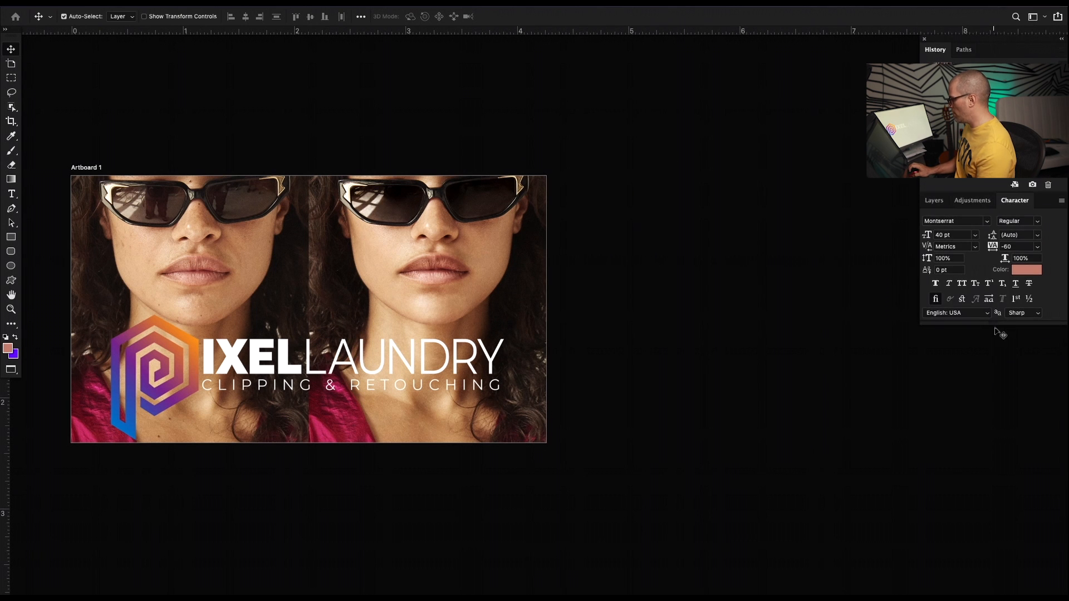
Stretch the panel stack to full height, bring Layers to the front, and give the History section more room.
left_click_drag(994, 323, 993, 593)
left_click(935, 470)
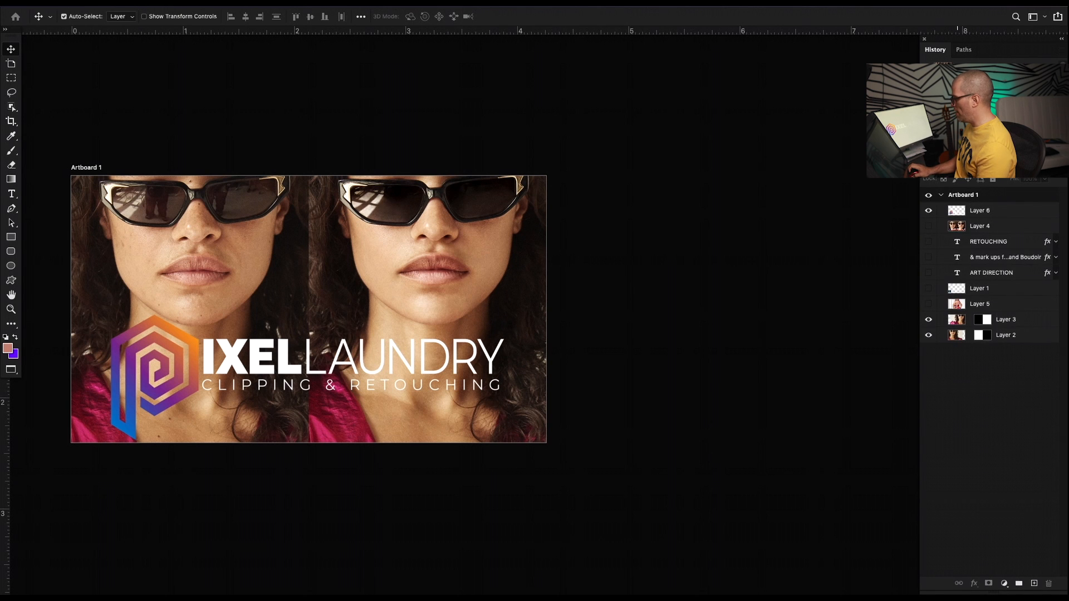
left_click_drag(970, 124, 971, 171)
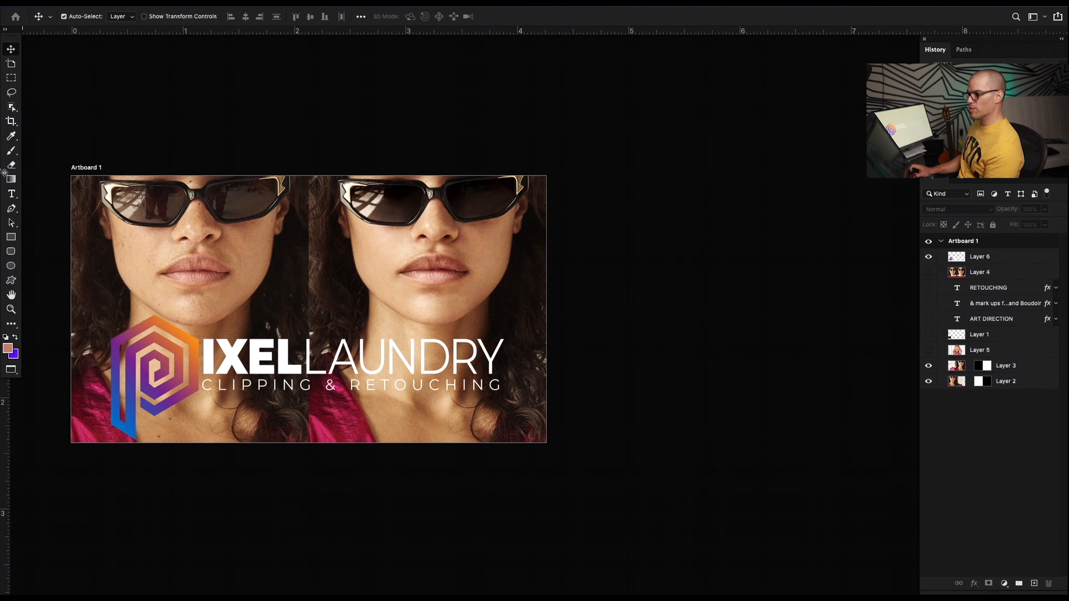
Float the toolbar and attach it alongside the History and Layers stack, moving the combined block up under the options bar.
left_click_drag(13, 39, 665, 117)
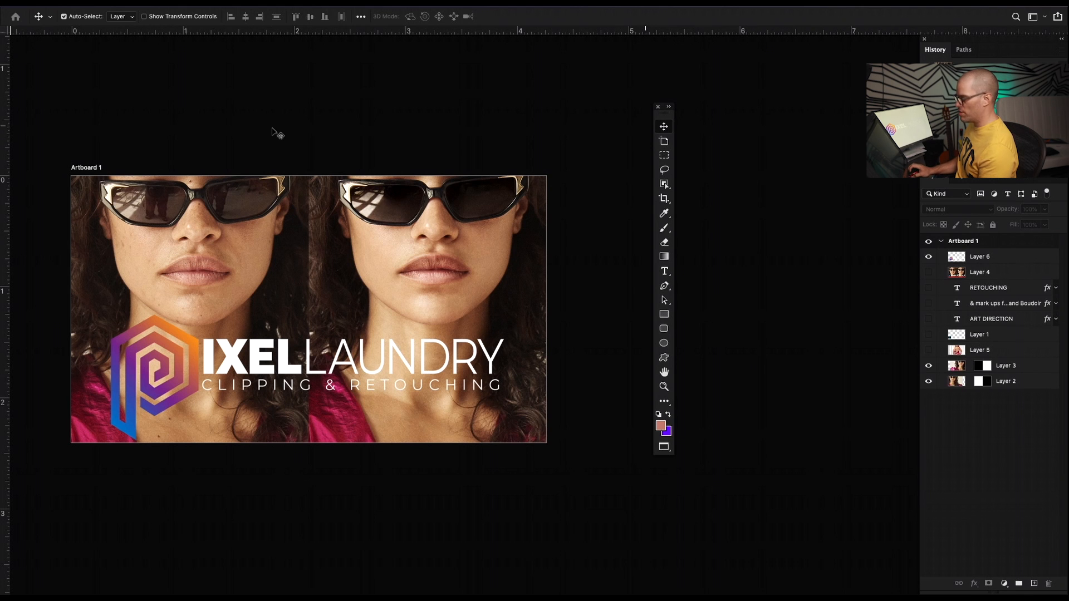
left_click_drag(666, 116, 916, 117)
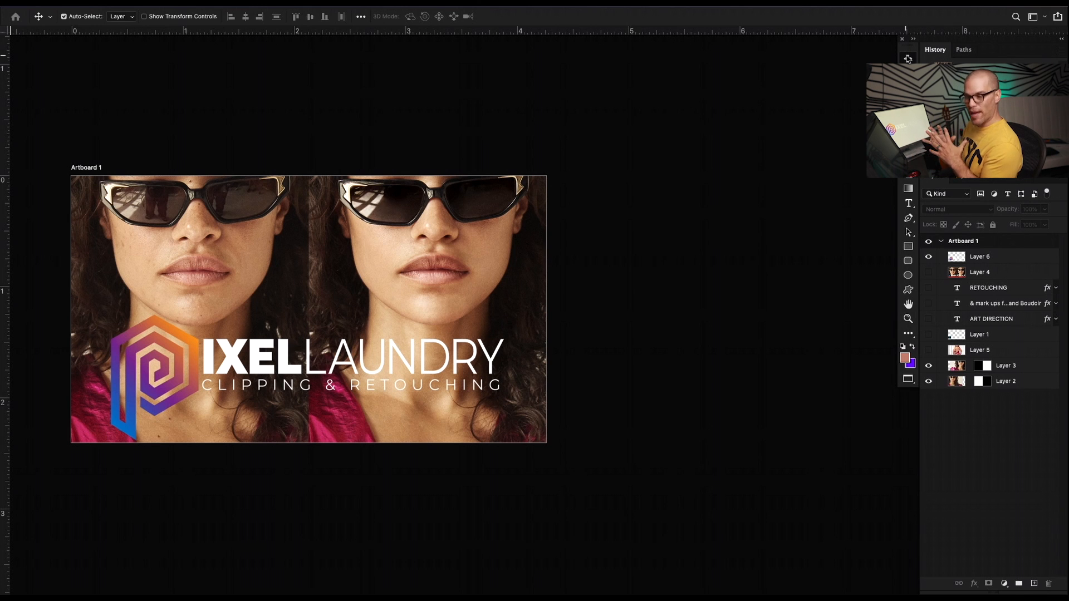
left_click_drag(944, 40, 1023, 31)
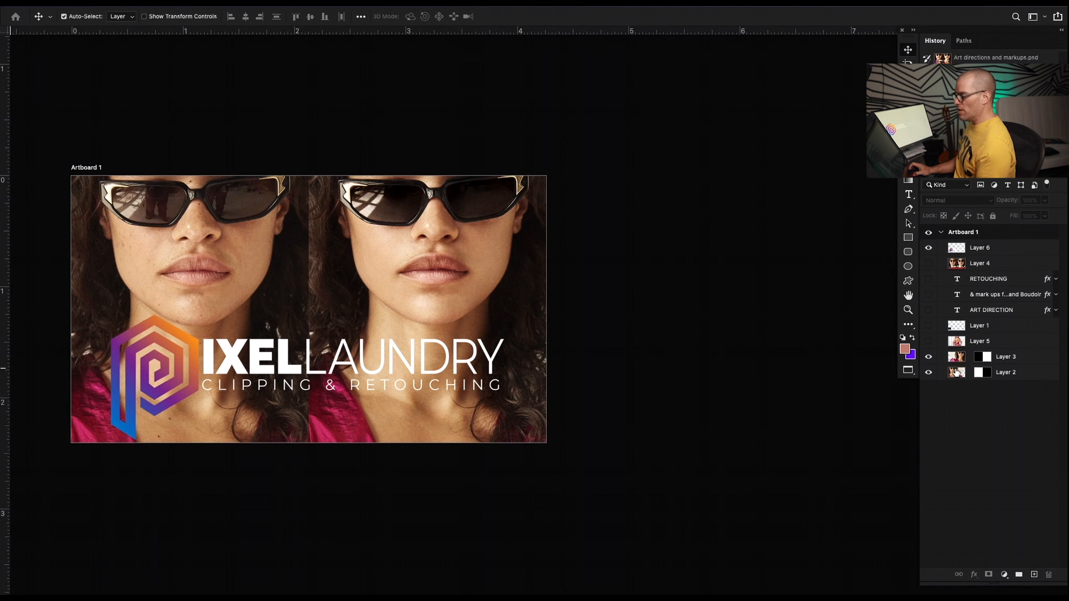
Save the current layout as a new workspace named "Workspace sample", capturing keyboard shortcuts and menus as well.
left_click(342, 3)
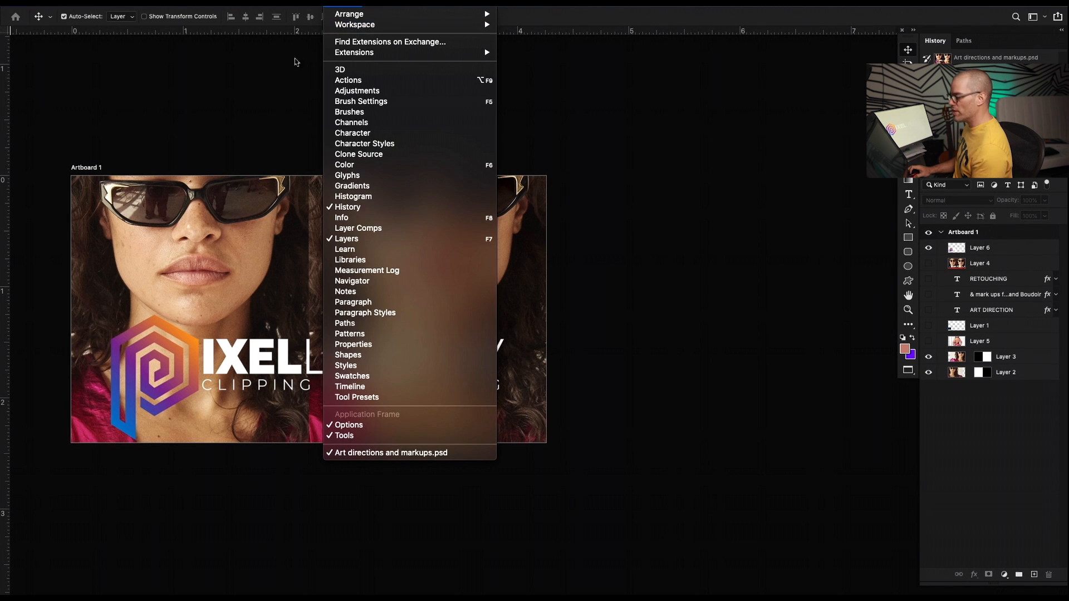
mouse_move(496, 26)
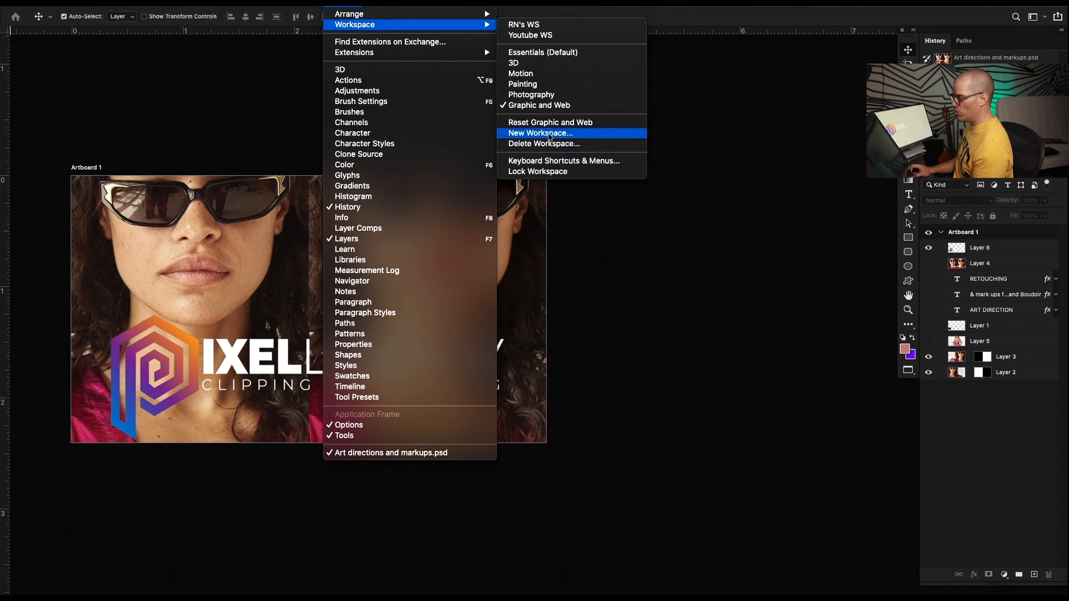
left_click(550, 134)
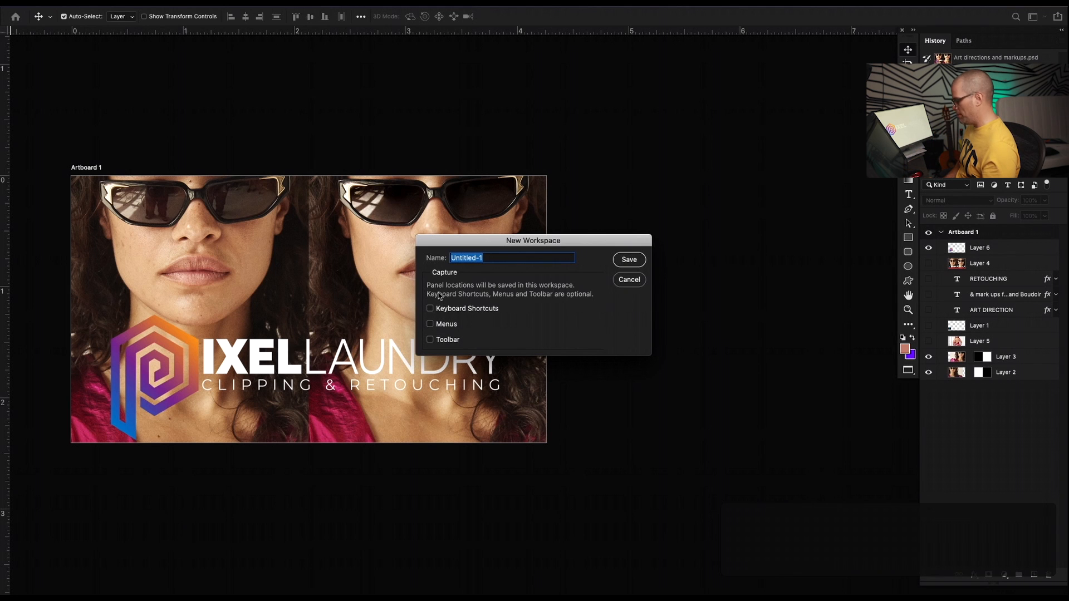
type("Wor")
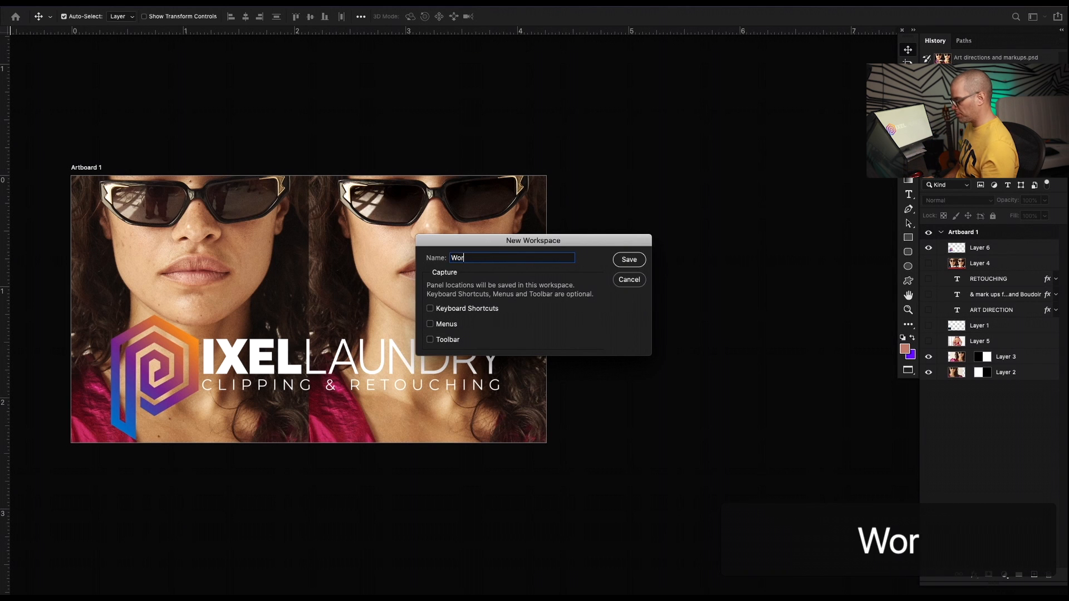
type("kspace sample")
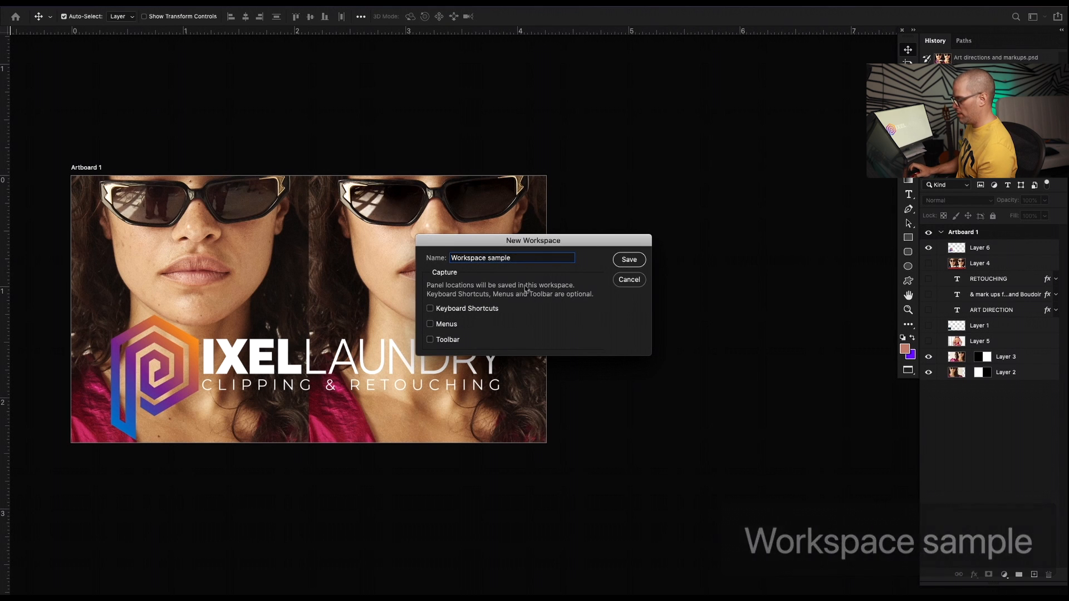
left_click(430, 324)
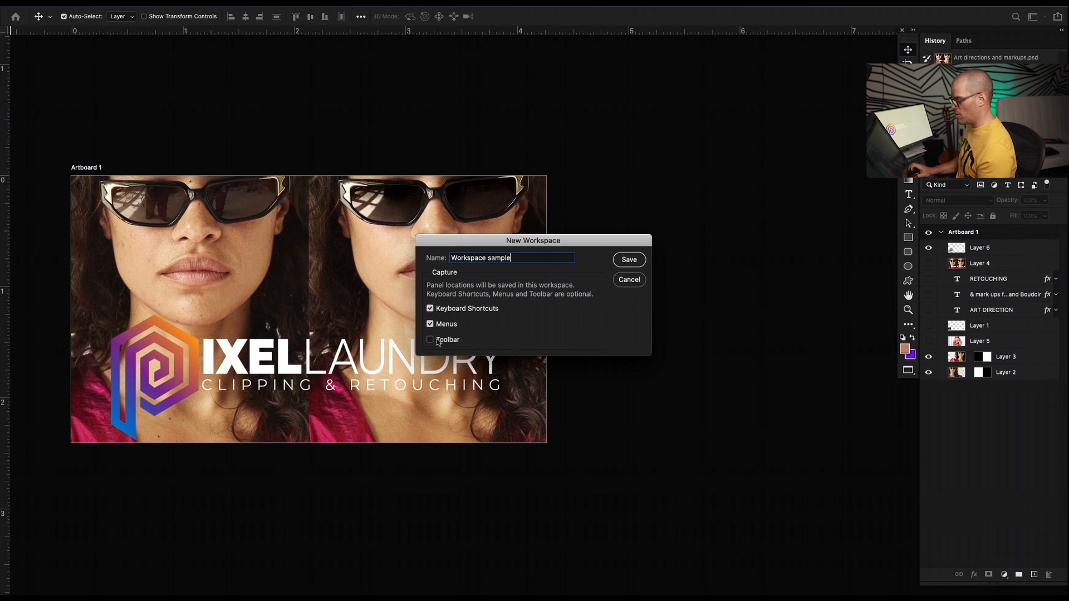
left_click(637, 264)
Check the list of available workspaces for the "Workspace sample" entry.
left_click(365, 7)
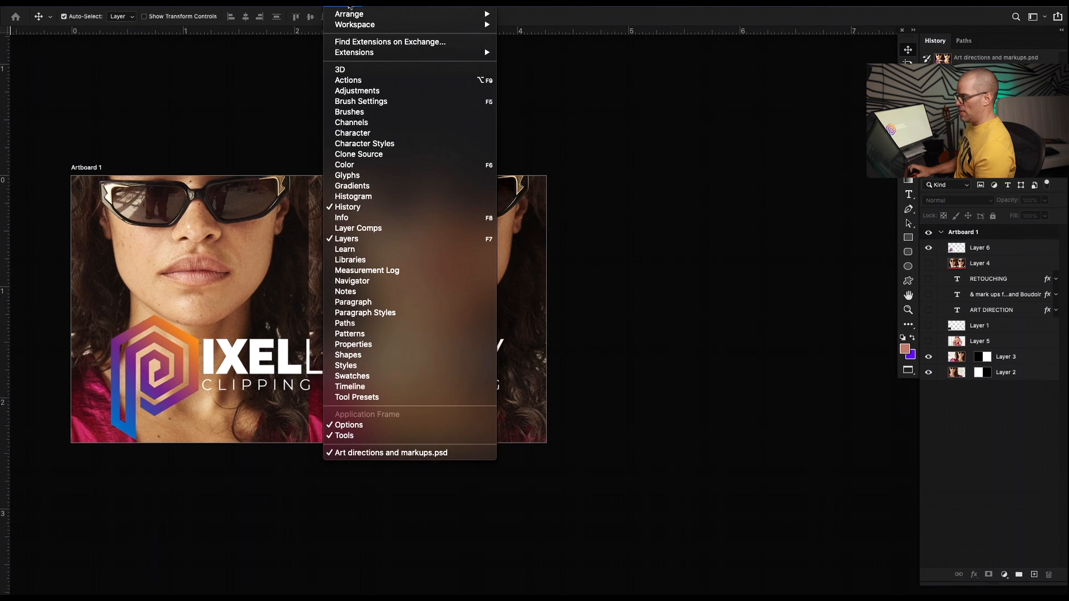
mouse_move(352, 28)
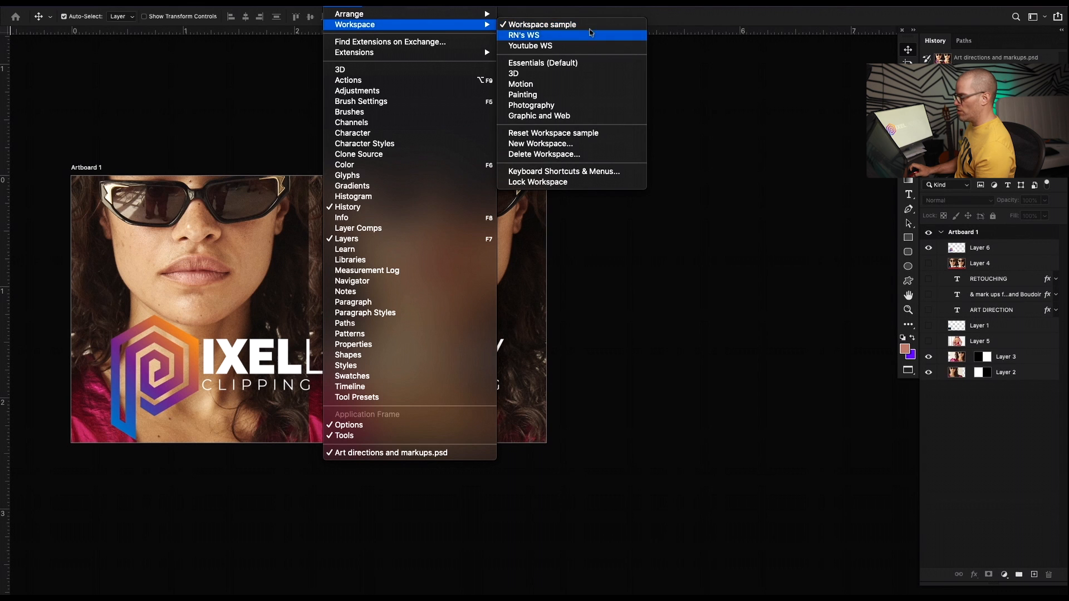